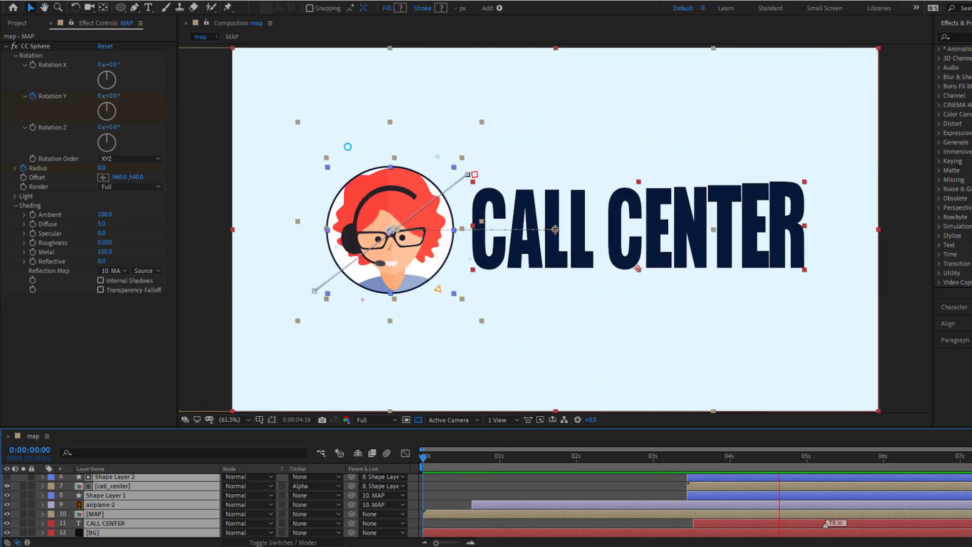
pyautogui.press('`')
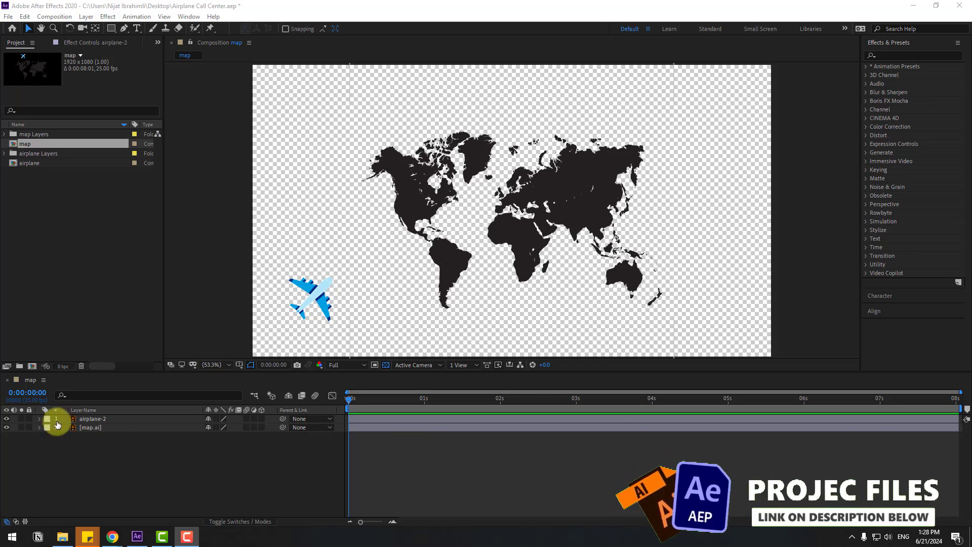
# Hide the airplane-2 layer and apply the Fill effect to the map.ai layer.
pyautogui.click(95, 419)
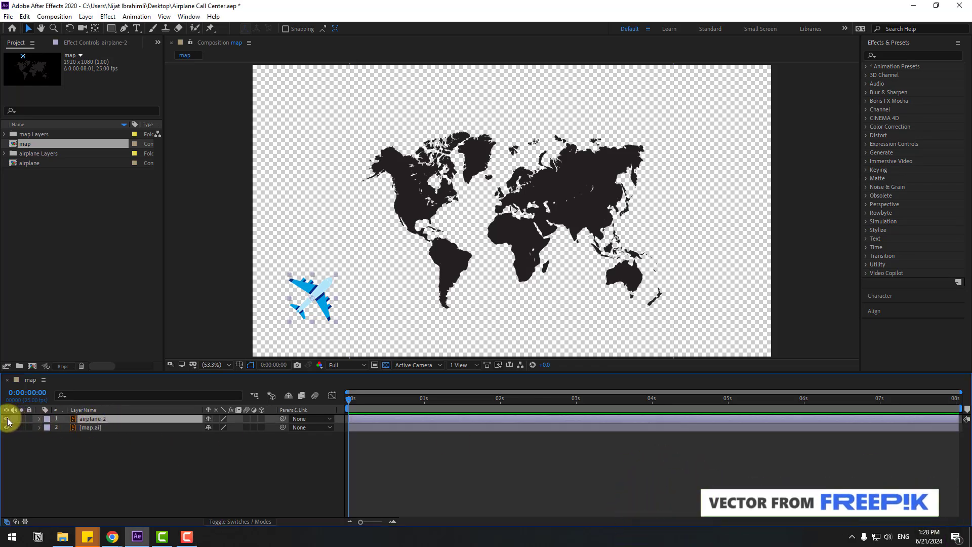
pyautogui.click(6, 419)
pyautogui.click(85, 428)
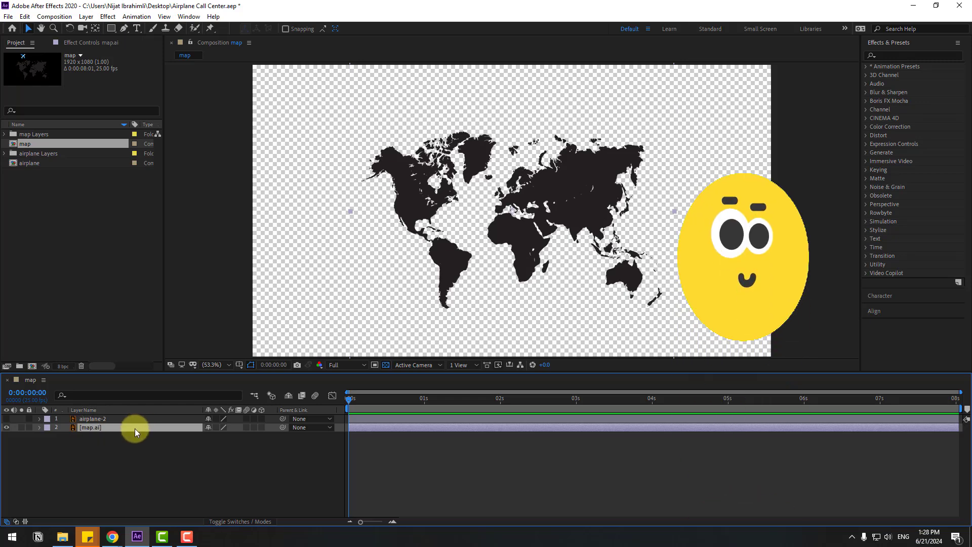
pyautogui.click(886, 56)
pyautogui.write('f')
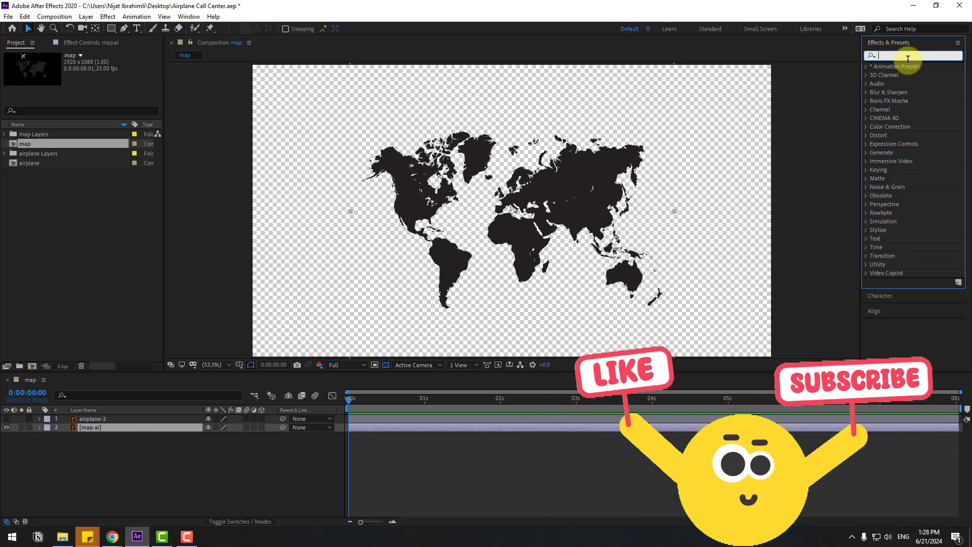
pyautogui.click(907, 67)
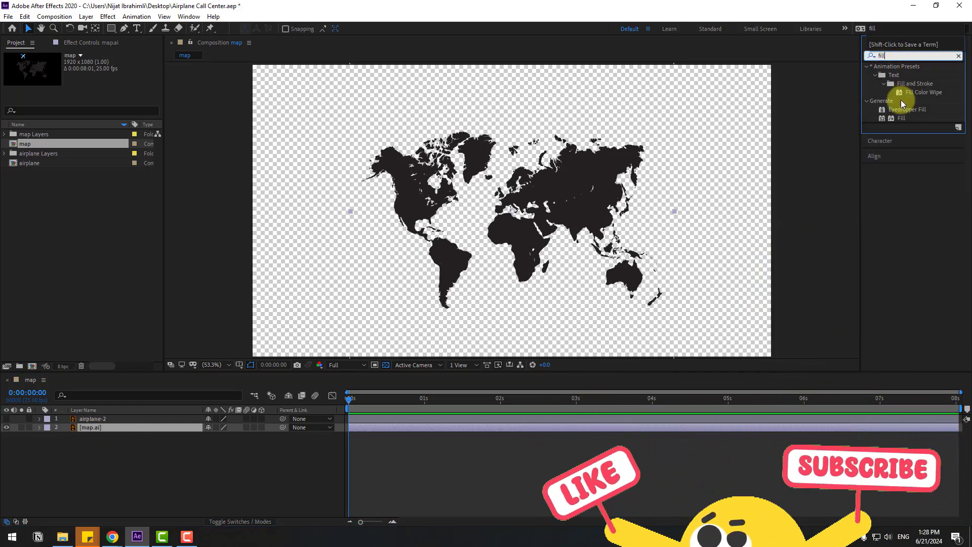
pyautogui.moveTo(899, 118); pyautogui.dragTo(81, 430)
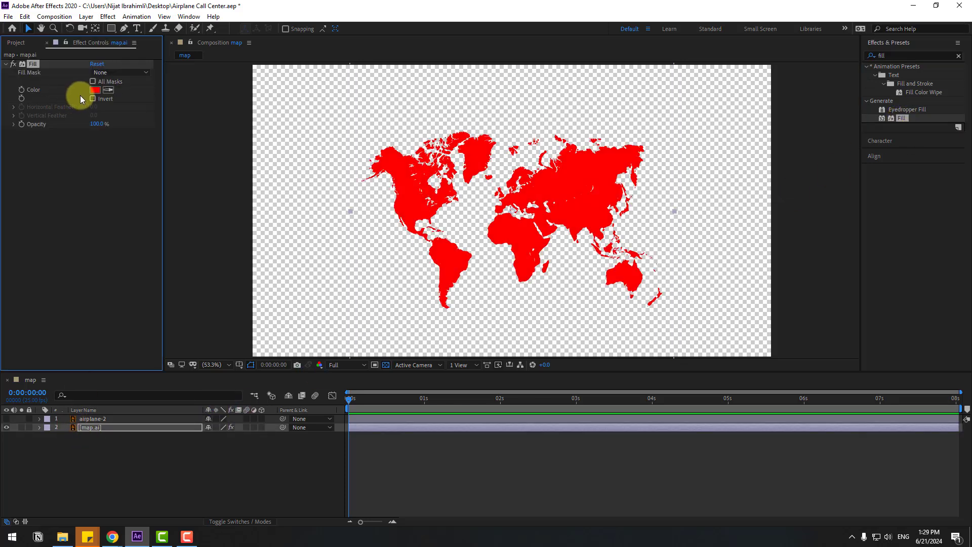
# Set the Fill colour of the map.ai layer to lime green B7EC3B.
pyautogui.click(95, 90)
pyautogui.click(397, 460)
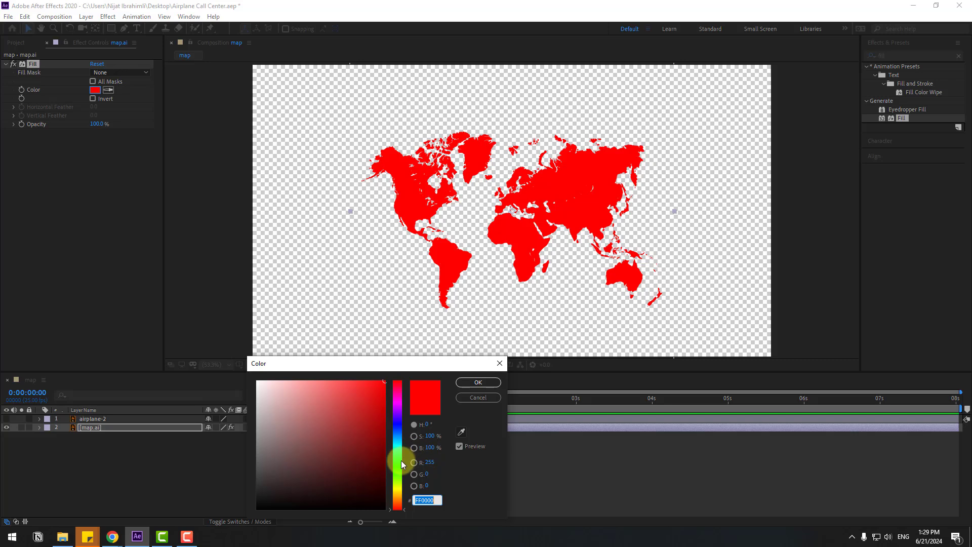
pyautogui.click(317, 397)
pyautogui.click(397, 489)
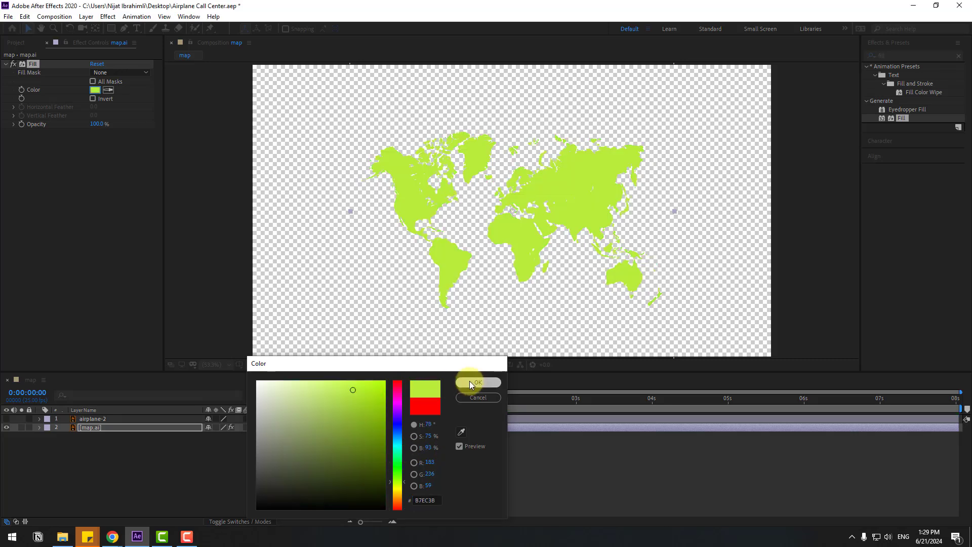
pyautogui.click(476, 382)
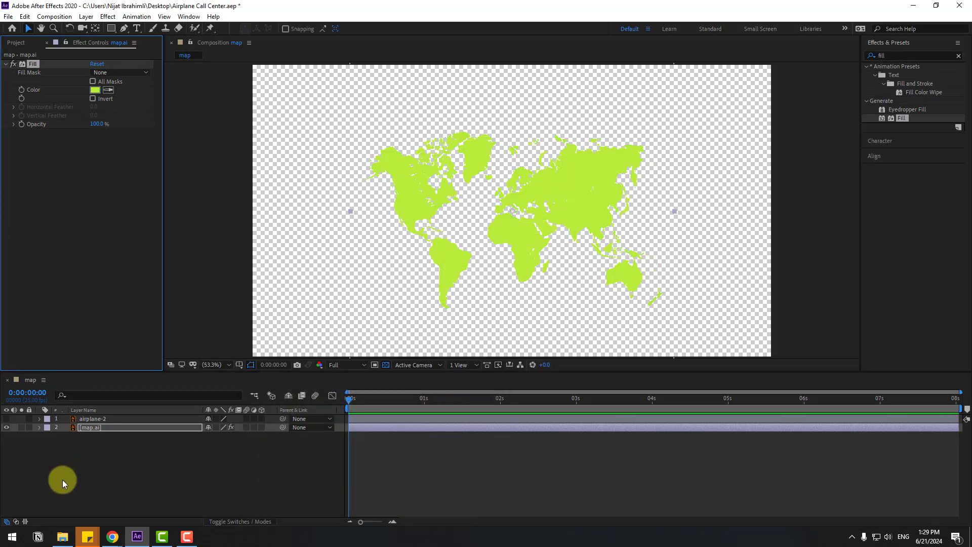
# Add a Stroke layer style to the map.ai layer.
pyautogui.click(85, 429)
pyautogui.rightClick(85, 430)
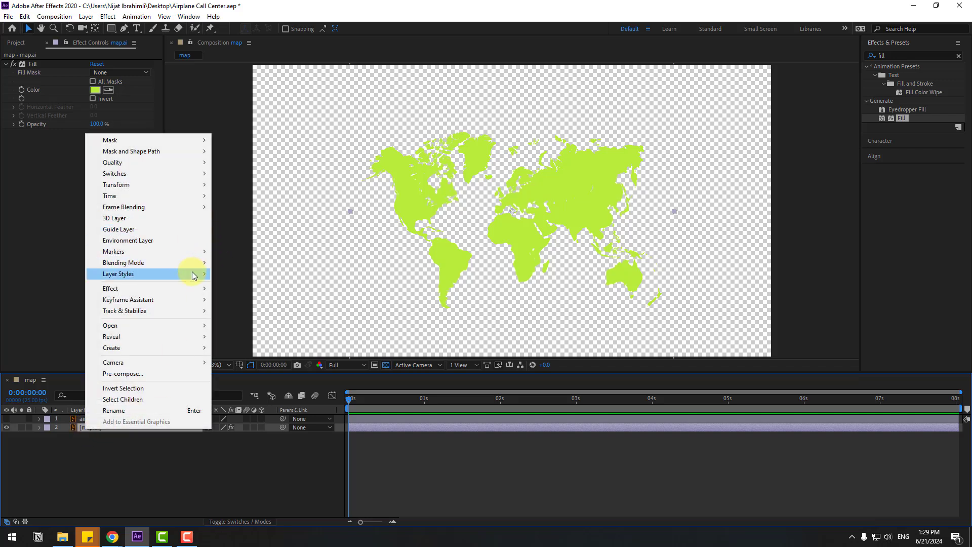
pyautogui.moveTo(193, 275)
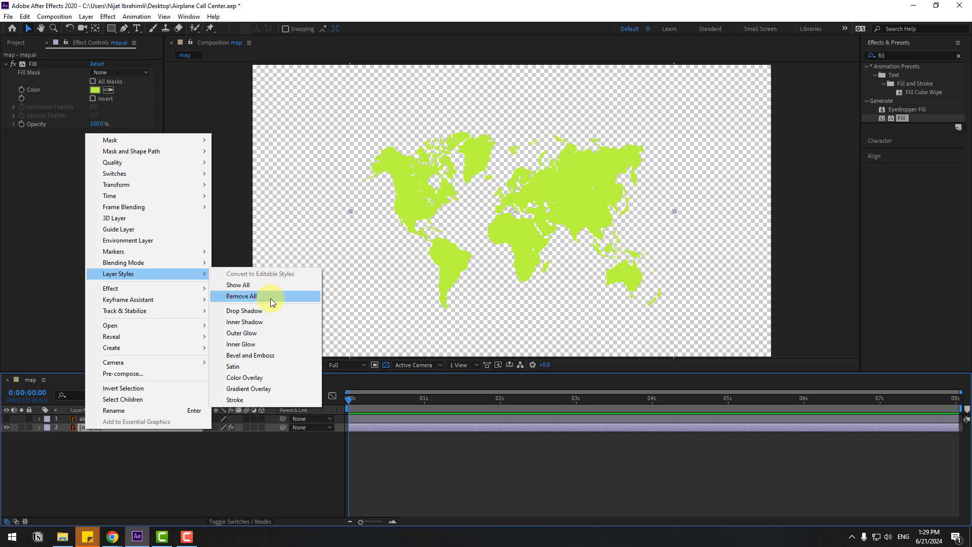
pyautogui.click(240, 401)
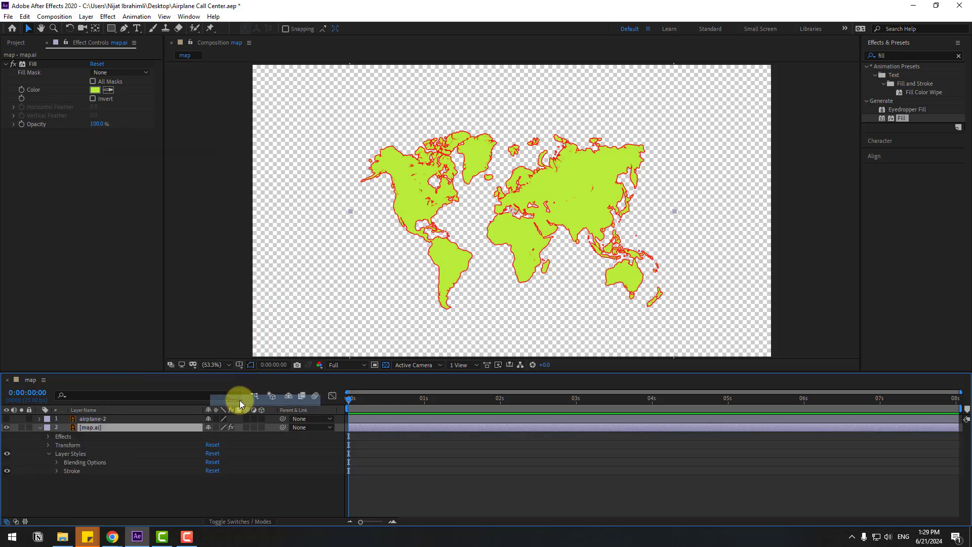
# Set the map's stroke to dark navy 011325 with a size of 5, and collapse the layer's properties.
pyautogui.click(57, 471)
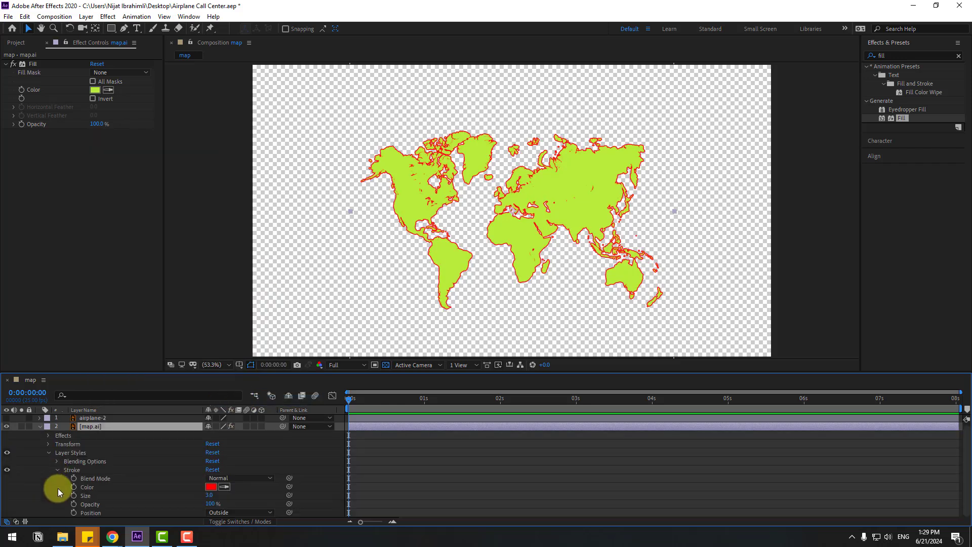
pyautogui.click(210, 486)
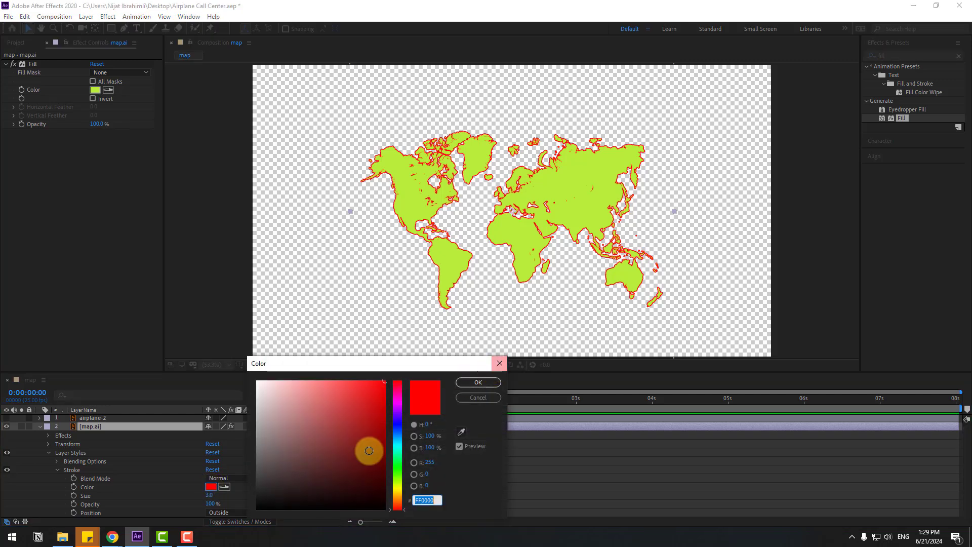
pyautogui.click(398, 436)
pyautogui.moveTo(370, 488); pyautogui.dragTo(380, 494)
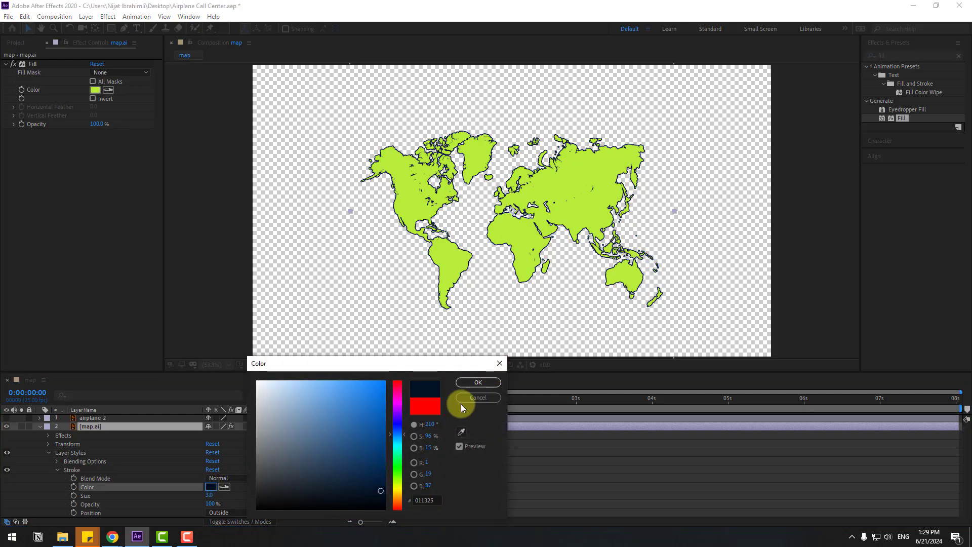
pyautogui.click(471, 385)
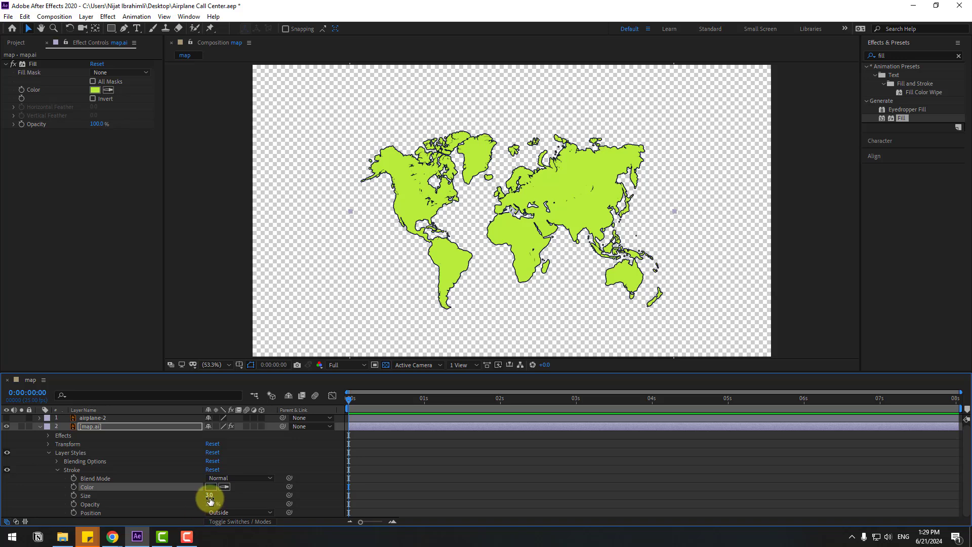
pyautogui.click(208, 495)
pyautogui.write('5')
pyautogui.press('Return')
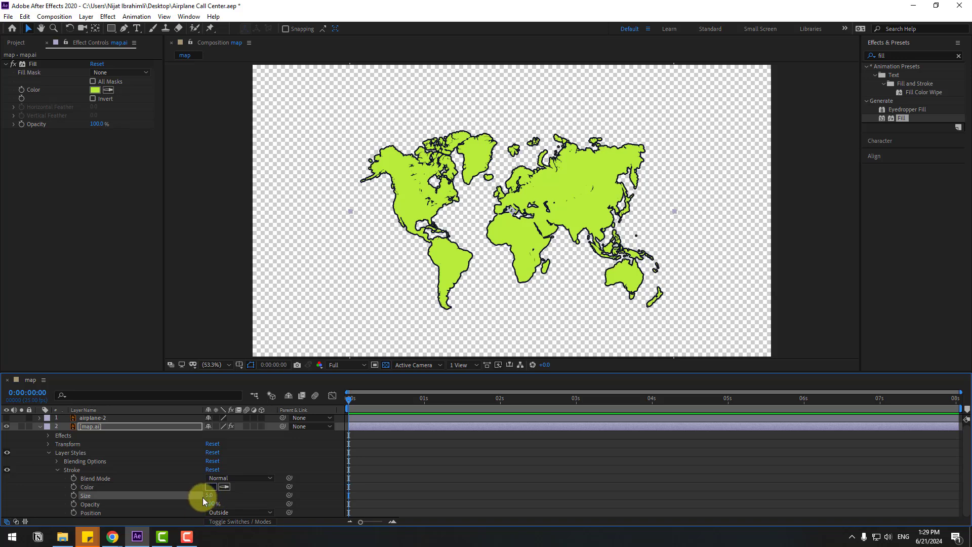
pyautogui.click(41, 427)
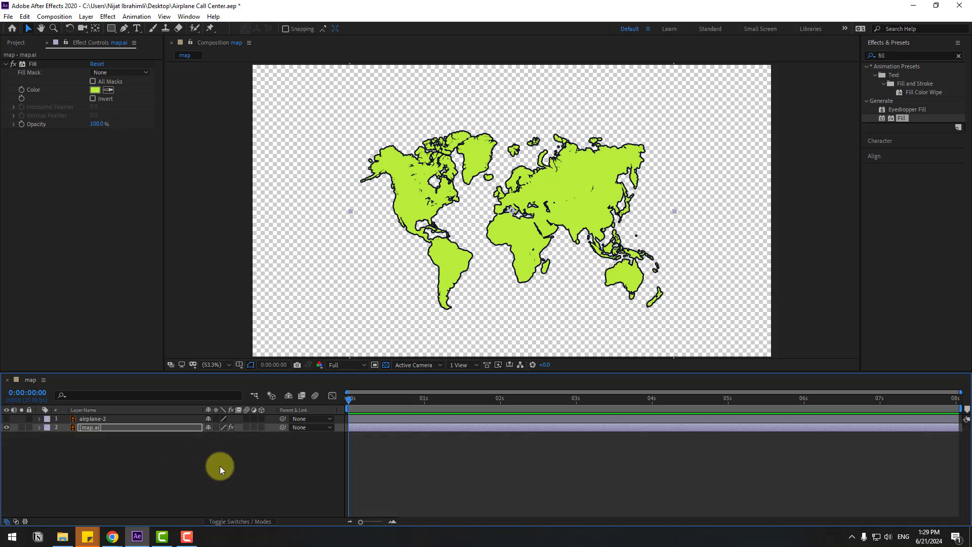
# Create a 1920 x 1080 px white solid named BG and place it below the map.ai layer.
pyautogui.click(220, 466)
pyautogui.rightClick(123, 467)
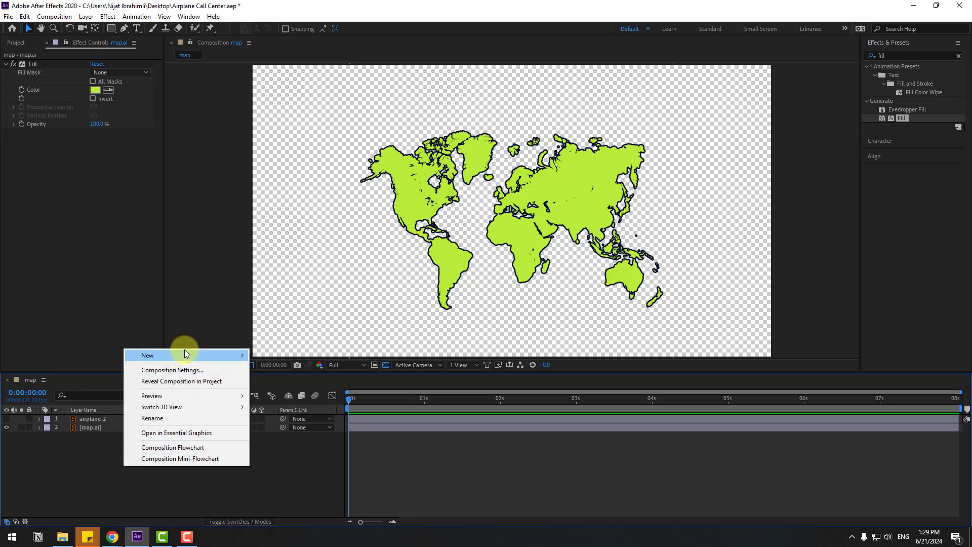
pyautogui.moveTo(162, 356)
pyautogui.click(274, 380)
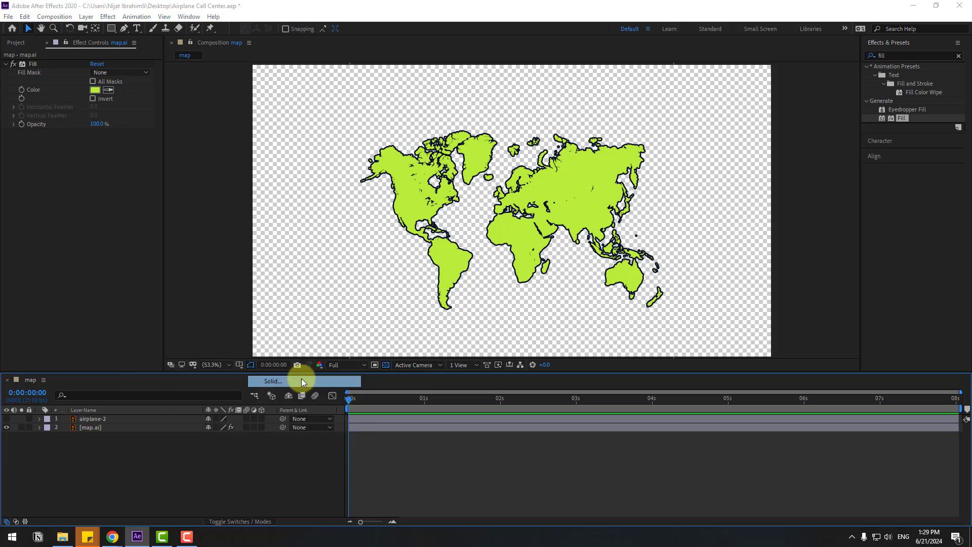
pyautogui.write('BG')
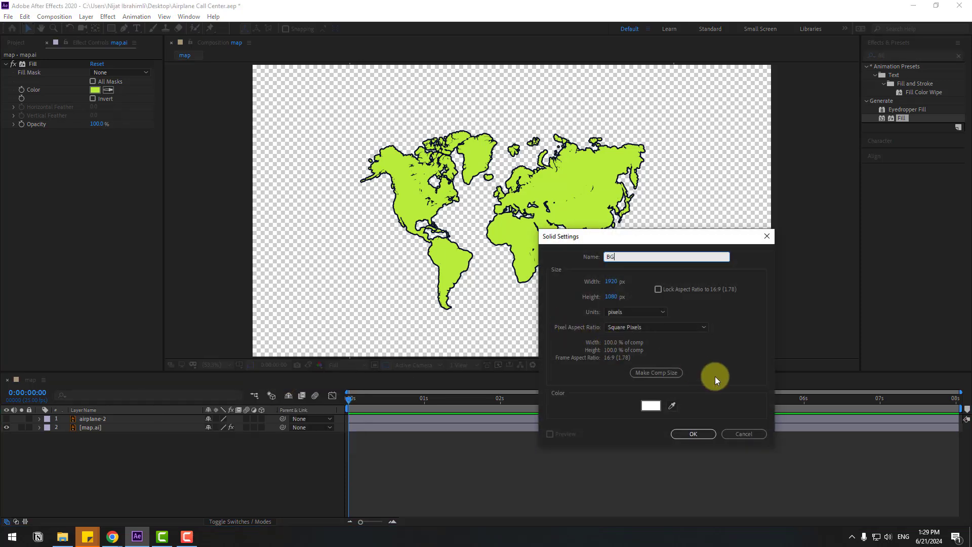
pyautogui.click(694, 434)
pyautogui.moveTo(104, 427); pyautogui.dragTo(98, 459)
# Apply the Fill effect to the BG layer and set its colour to light sky blue.
pyautogui.moveTo(901, 120); pyautogui.dragTo(101, 440)
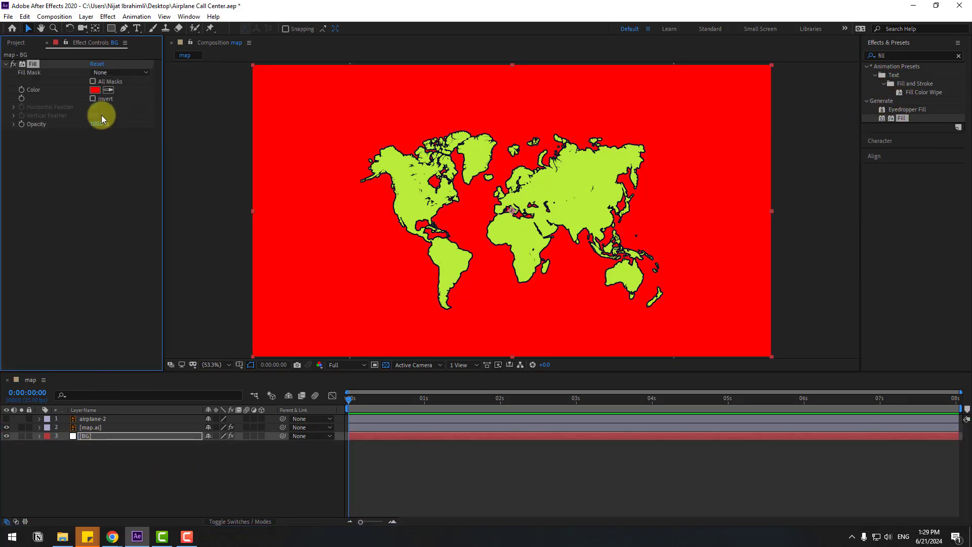
pyautogui.click(94, 90)
pyautogui.click(394, 439)
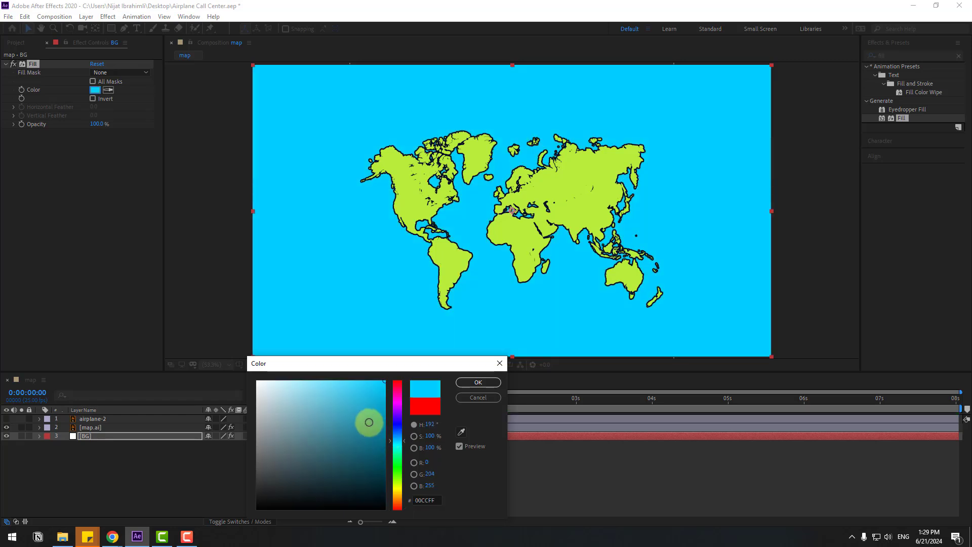
pyautogui.moveTo(369, 420); pyautogui.dragTo(335, 384)
pyautogui.click(466, 385)
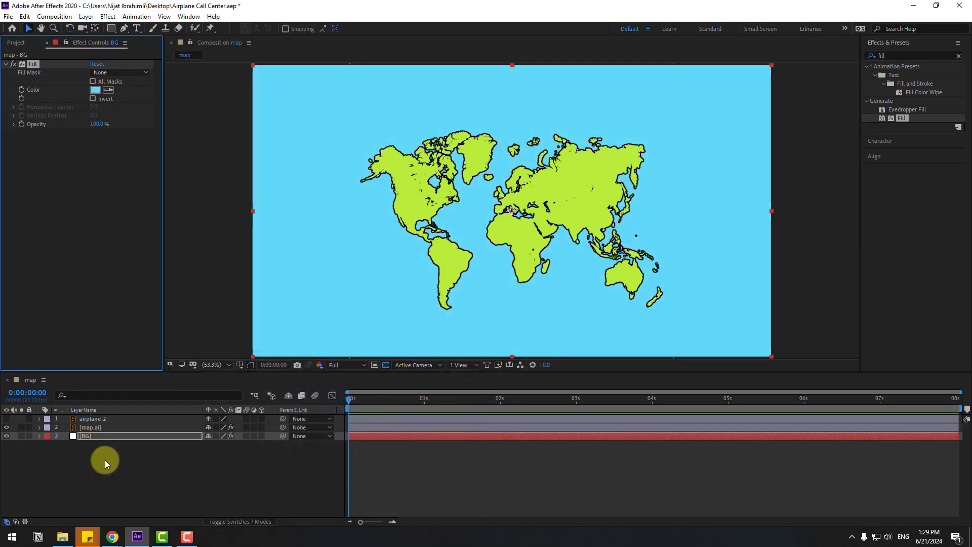
# Pre-compose the map.ai and BG layers into a new composition named MAP, moving all attributes into it.
pyautogui.click(100, 439)
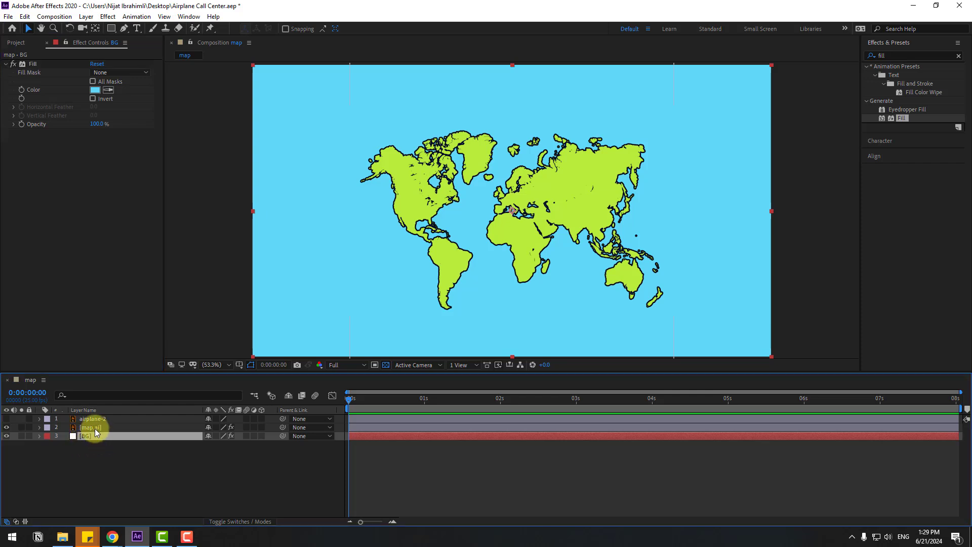
pyautogui.keyDown('ctrl'); pyautogui.click(95, 429); pyautogui.keyUp('ctrl')
pyautogui.rightClick(94, 429)
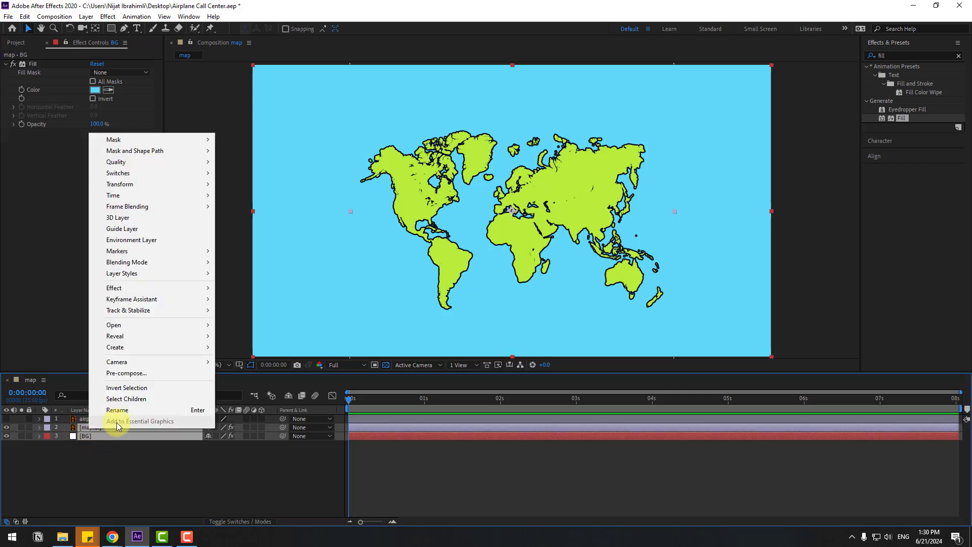
pyautogui.click(126, 374)
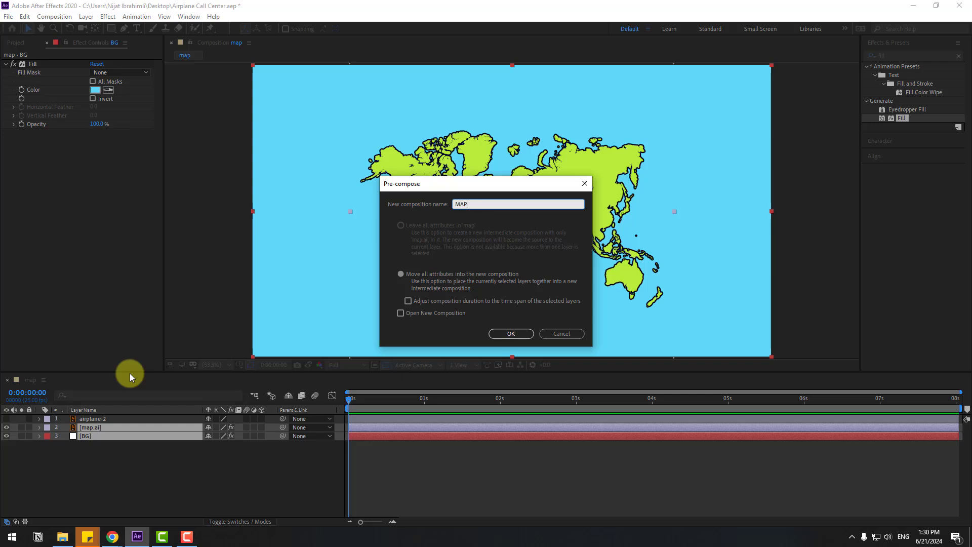
pyautogui.click(512, 333)
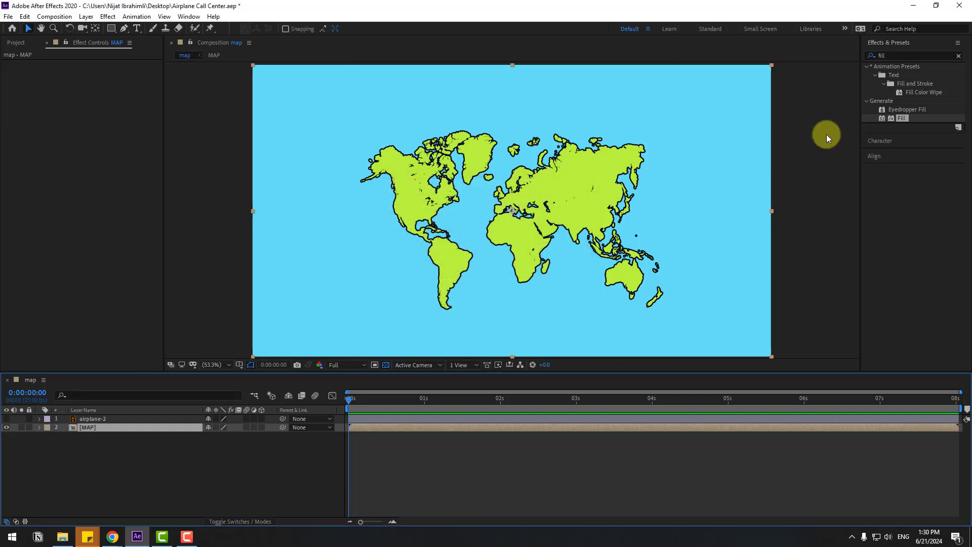
# Apply the CC Sphere effect to the MAP layer and enlarge its radius to about 363.
pyautogui.click(882, 56)
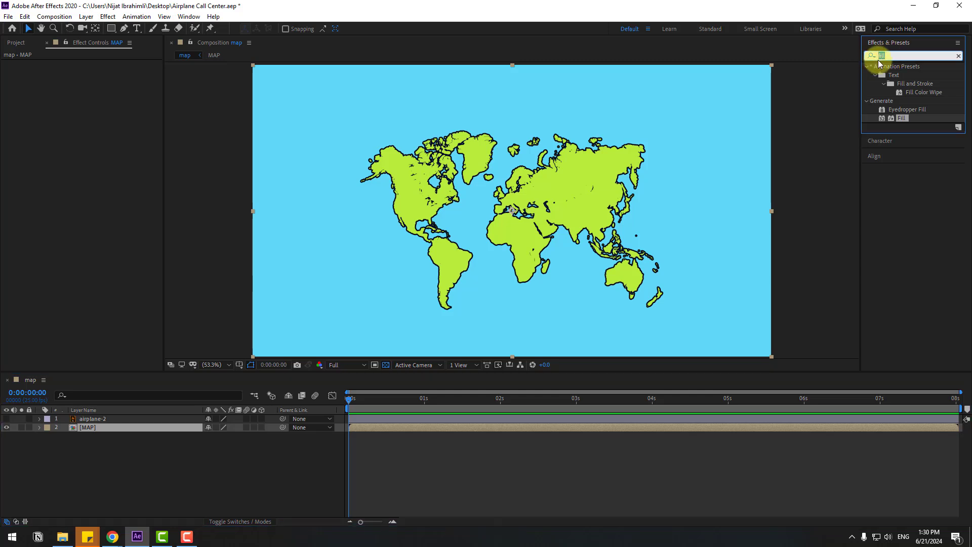
pyautogui.write('cc sp')
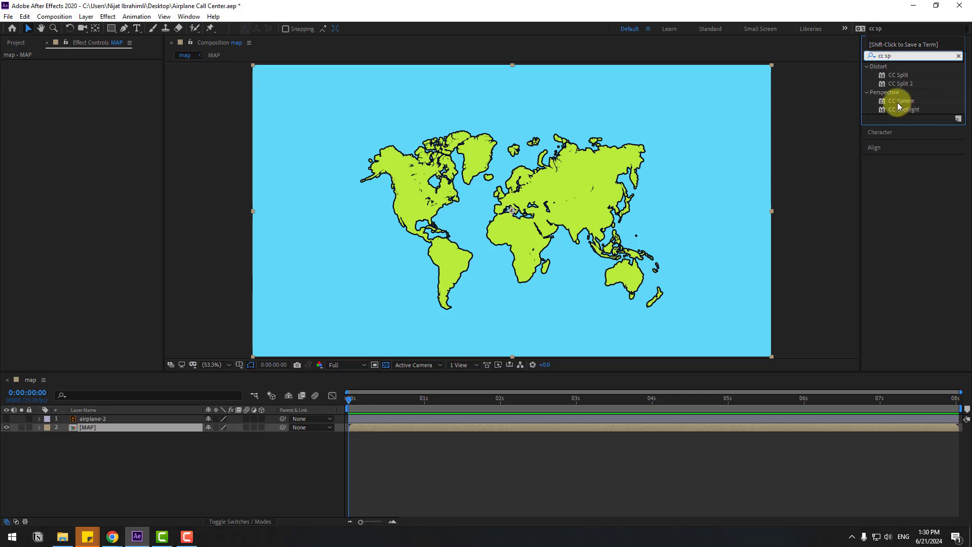
pyautogui.moveTo(887, 101); pyautogui.dragTo(86, 425)
pyautogui.moveTo(96, 80); pyautogui.dragTo(166, 69)
# Set the CC Sphere shading to Ambient 100, Diffuse 5 and Specular 0.
pyautogui.click(17, 118)
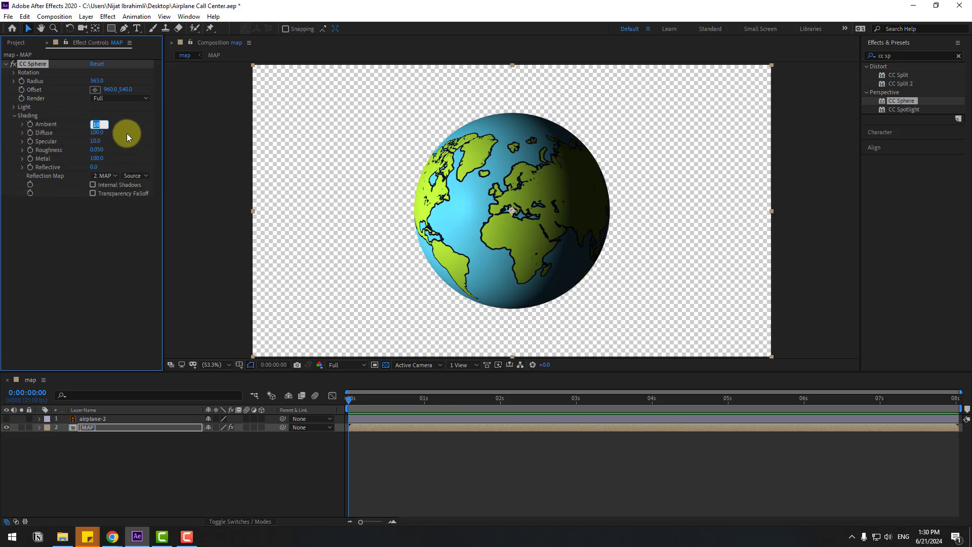
pyautogui.press('Return')
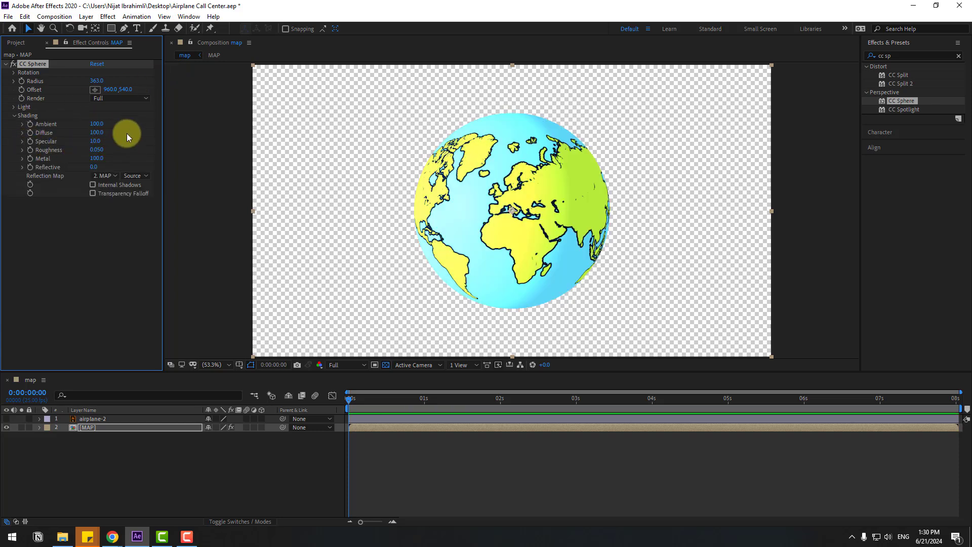
pyautogui.click(98, 132)
pyautogui.write('5')
pyautogui.press('Return')
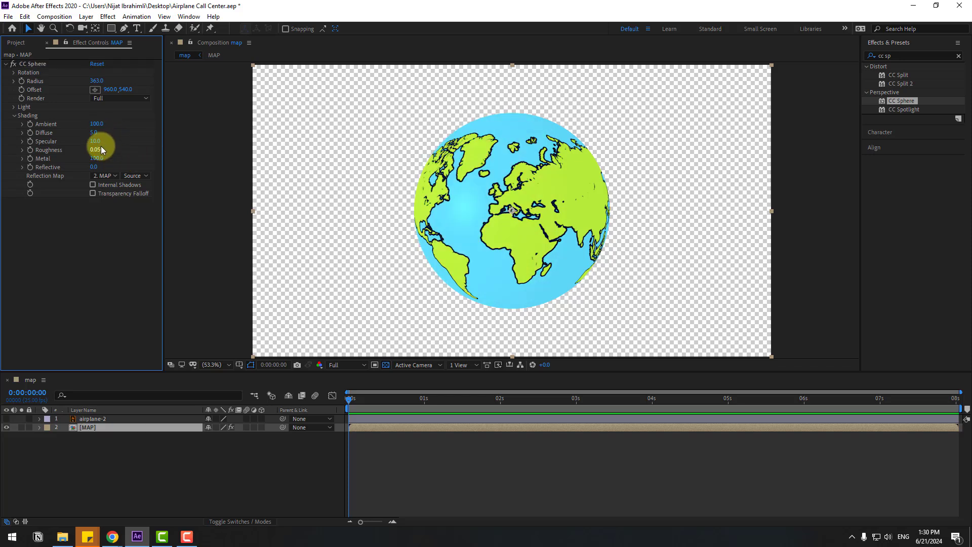
pyautogui.click(100, 144)
pyautogui.write('0')
pyautogui.press('Return')
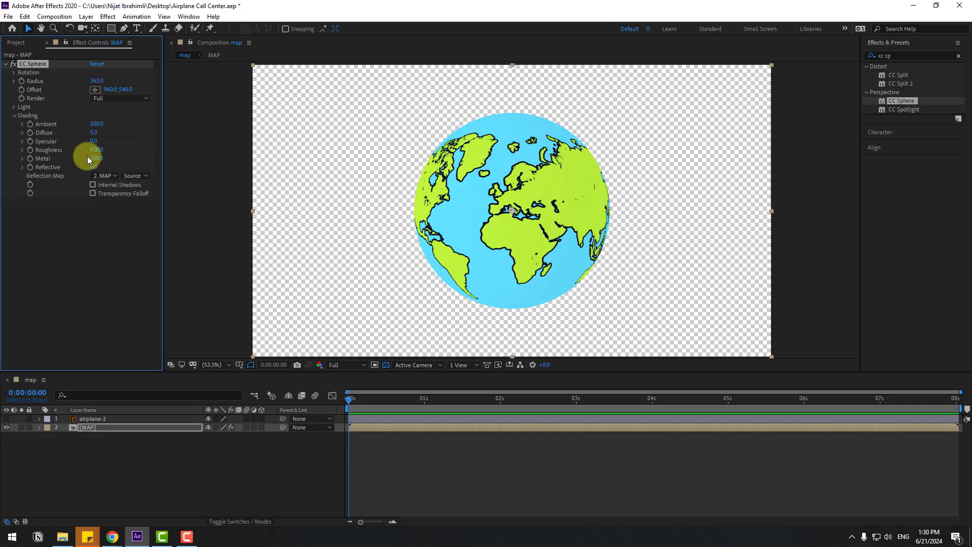
# Reveal the CC Sphere rotation settings of the MAP layer and try out the Y rotation.
pyautogui.click(13, 73)
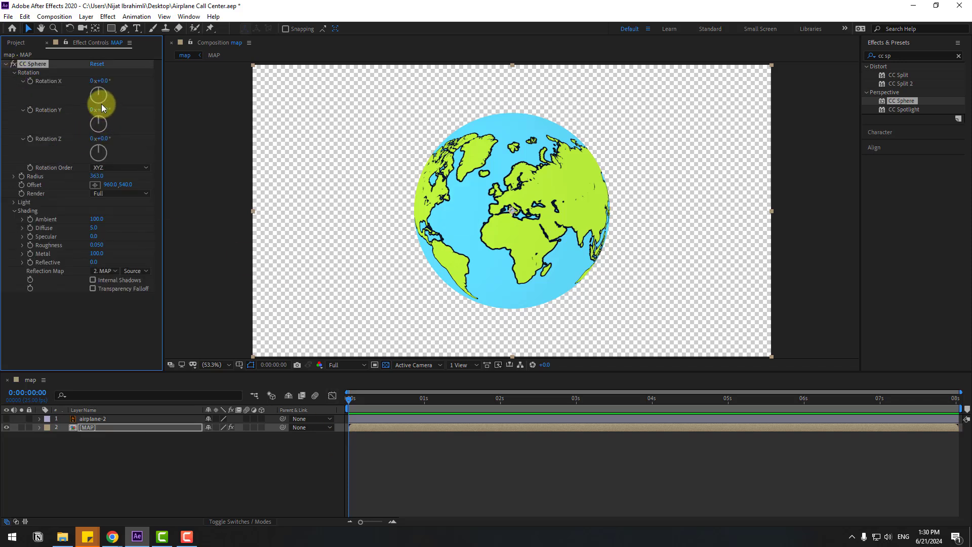
pyautogui.moveTo(103, 115); pyautogui.dragTo(122, 121)
# Create a near-black (0E0E0E) solid named BG and place it beneath the MAP layer.
pyautogui.rightClick(95, 467)
pyautogui.moveTo(186, 355)
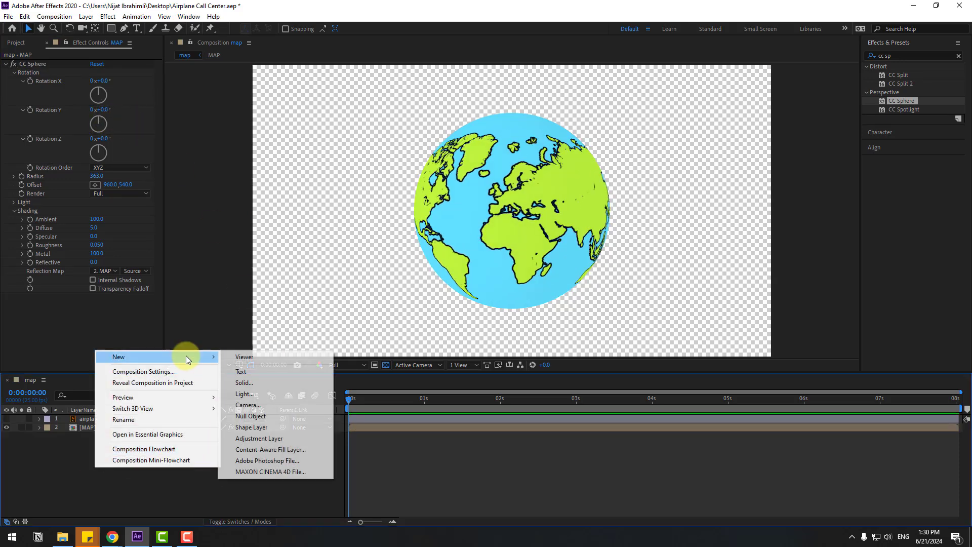
pyautogui.click(251, 381)
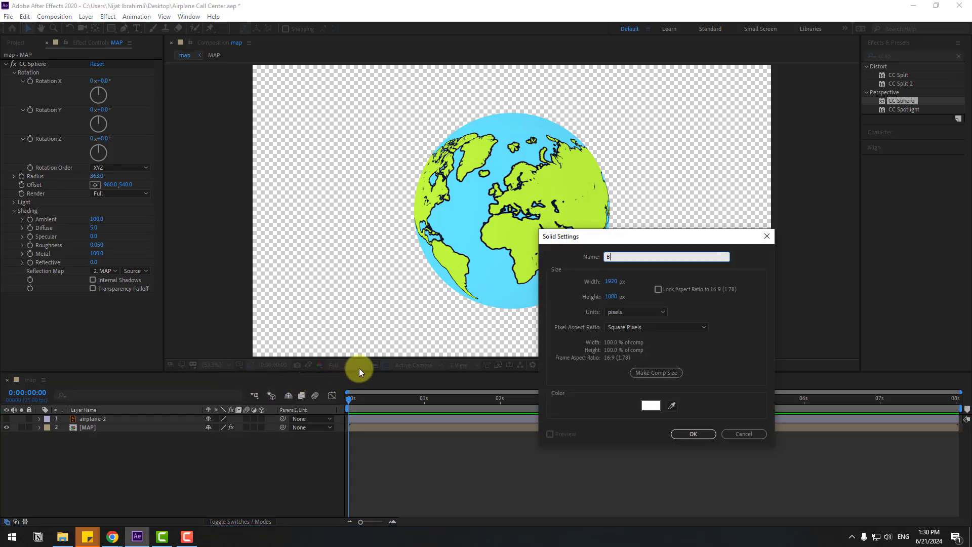
pyautogui.click(640, 410)
pyautogui.moveTo(278, 482); pyautogui.dragTo(221, 499)
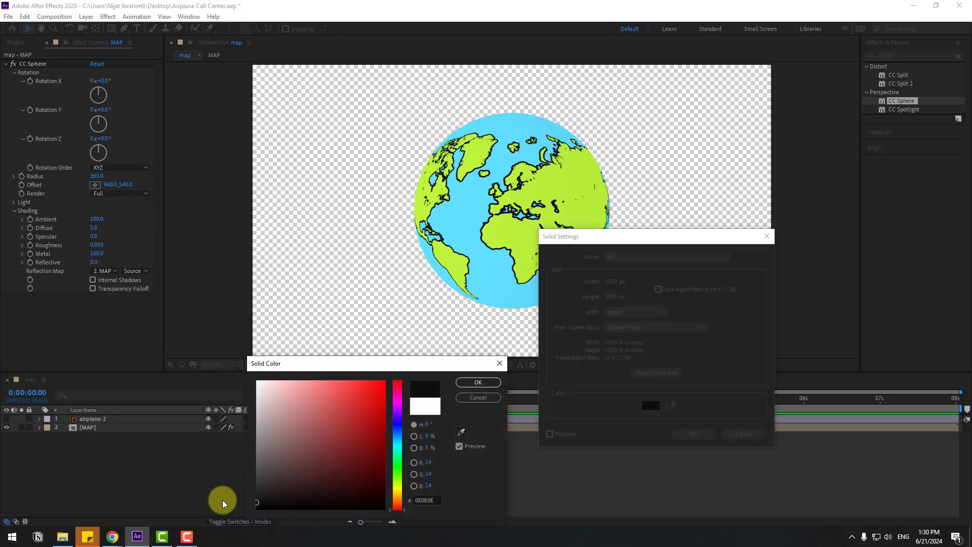
pyautogui.click(482, 382)
pyautogui.click(700, 432)
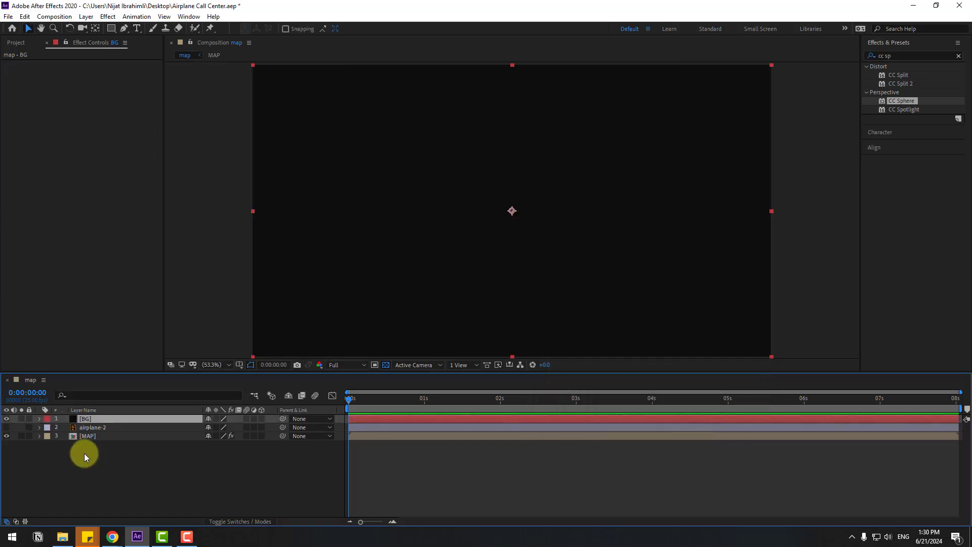
pyautogui.moveTo(86, 420); pyautogui.dragTo(95, 456)
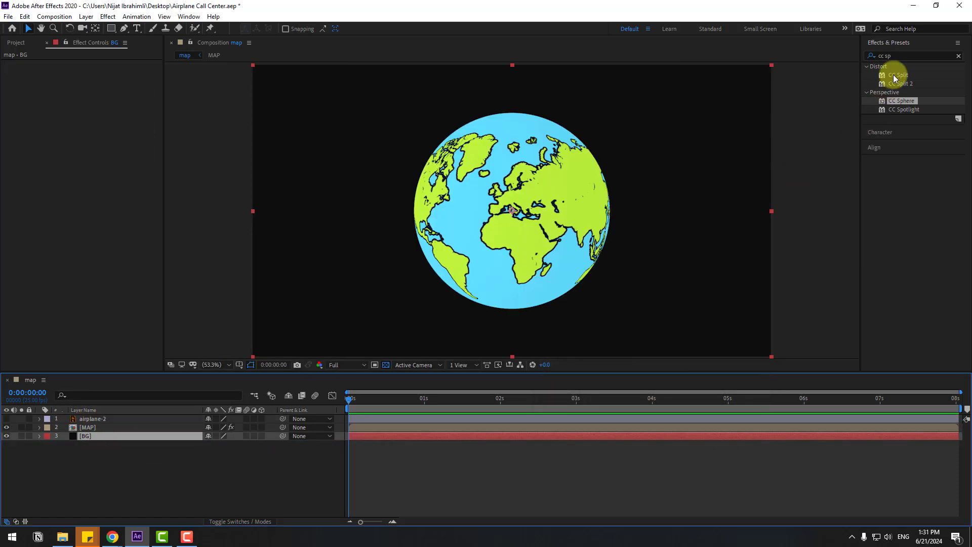
# Apply the Fill effect to the BG solid and set its colour to pale blue E0F6FF.
pyautogui.click(891, 55)
pyautogui.write('fill')
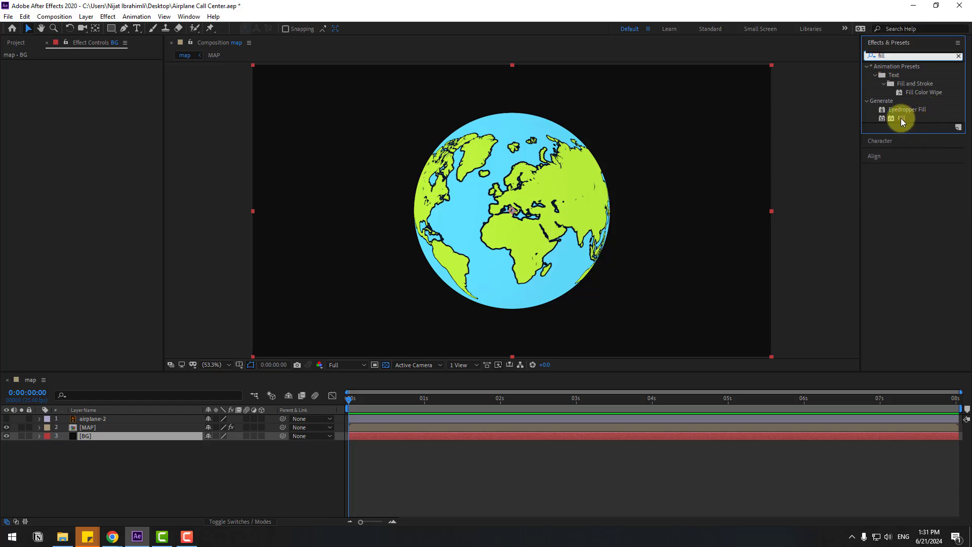
pyautogui.moveTo(901, 117); pyautogui.dragTo(84, 436)
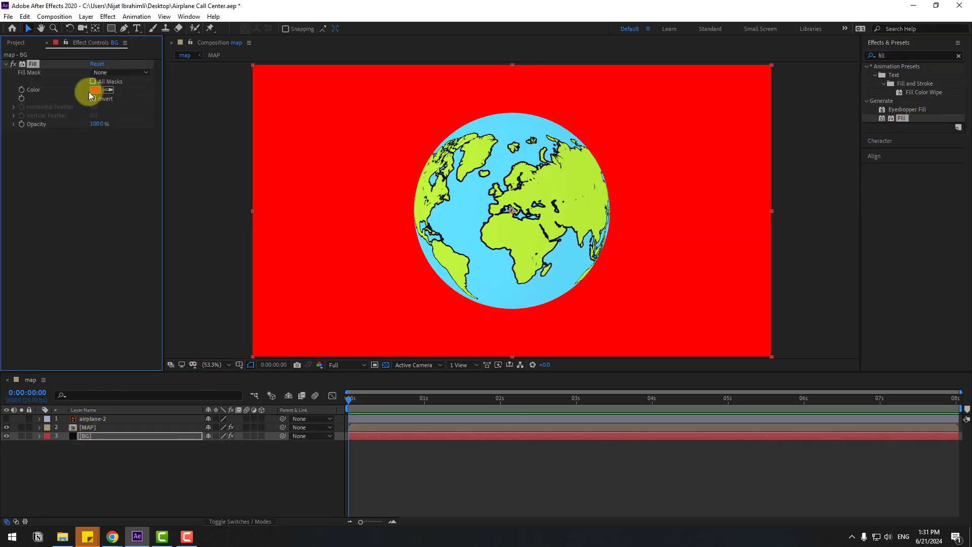
pyautogui.click(95, 90)
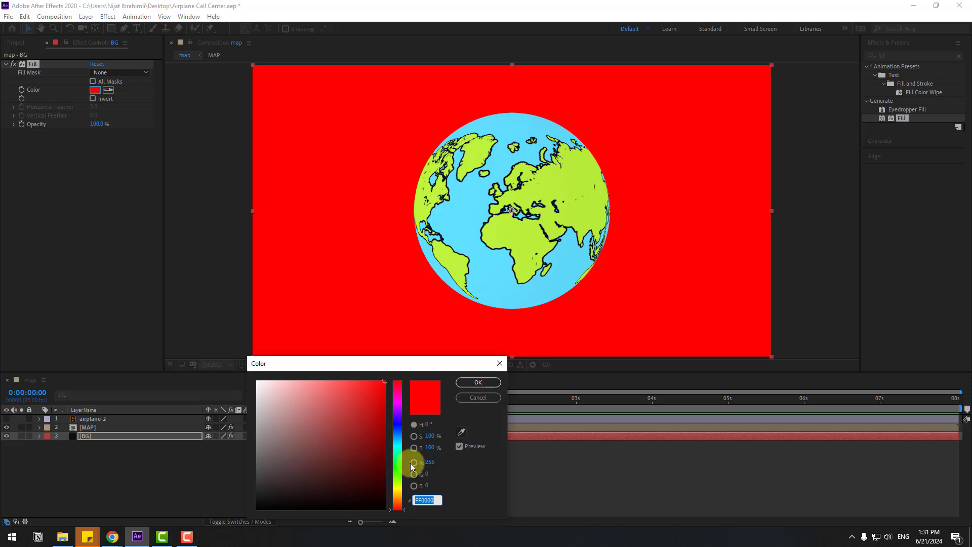
pyautogui.moveTo(400, 450); pyautogui.dragTo(399, 442)
pyautogui.moveTo(314, 412); pyautogui.dragTo(272, 367)
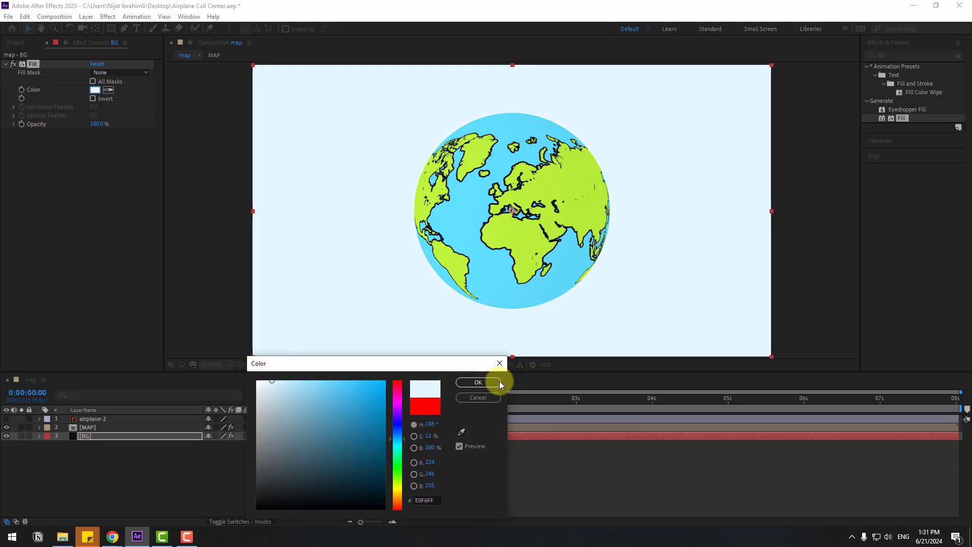
pyautogui.click(478, 383)
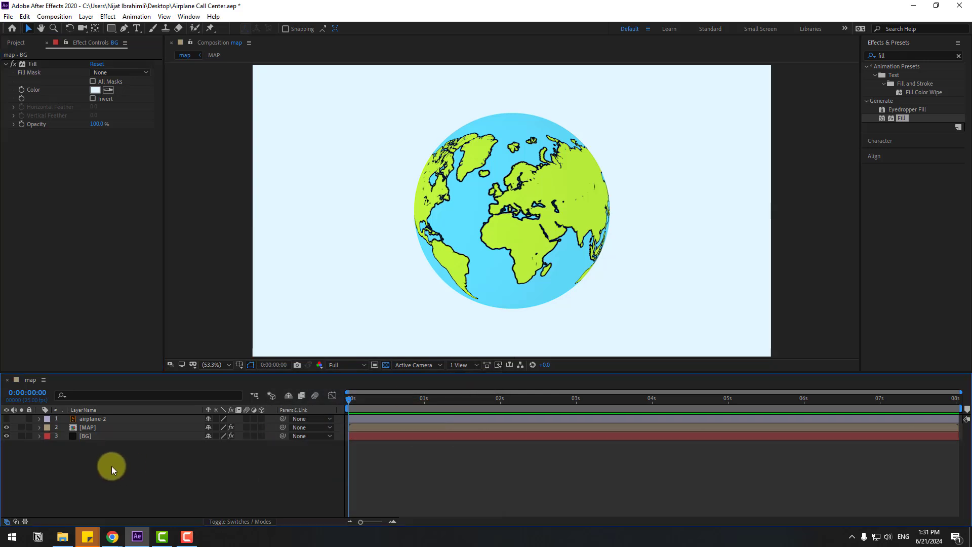
# Add a CC Sphere Radius keyframe on the MAP layer at 0:00:01:08 and display the title/action safe guides.
pyautogui.click(85, 428)
pyautogui.moveTo(390, 399); pyautogui.dragTo(448, 401)
pyautogui.click(21, 177)
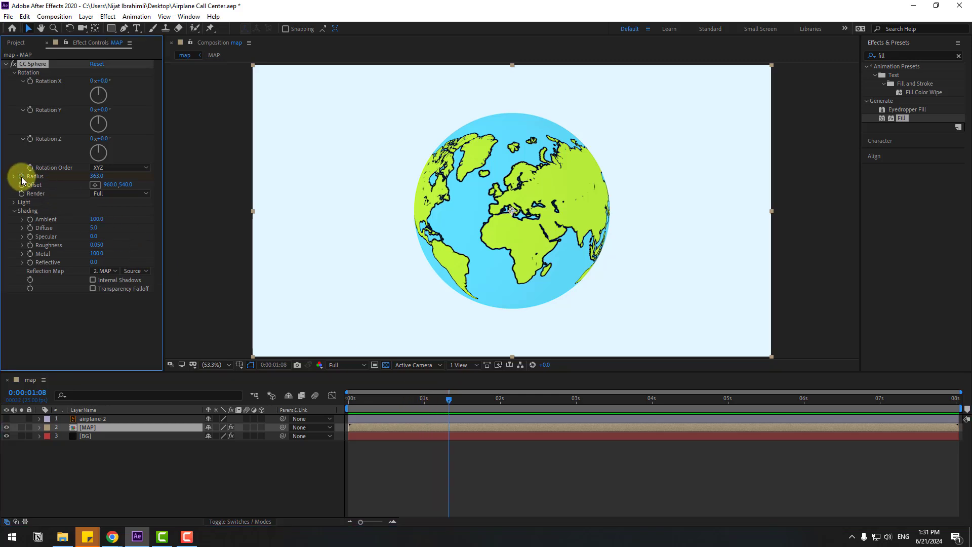
pyautogui.click(239, 365)
pyautogui.click(254, 376)
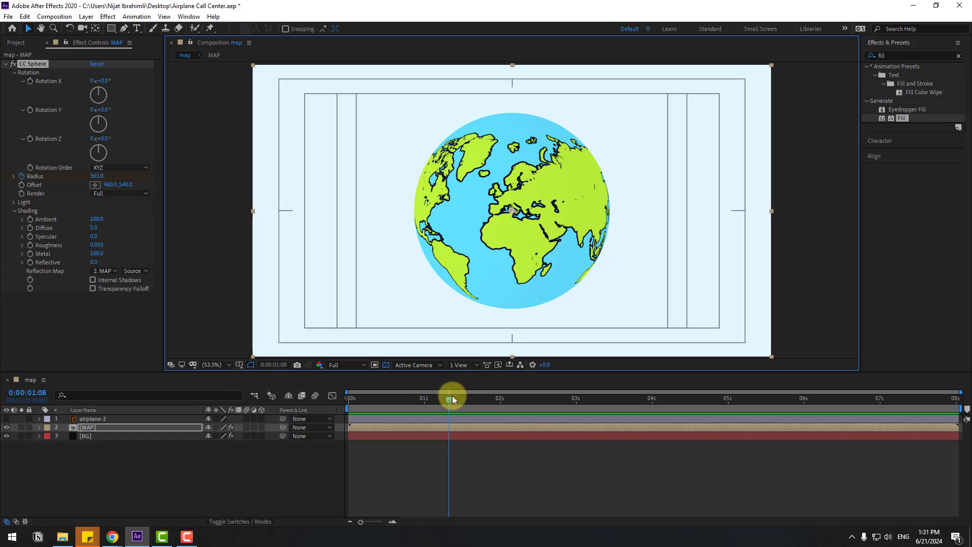
pyautogui.press('u')
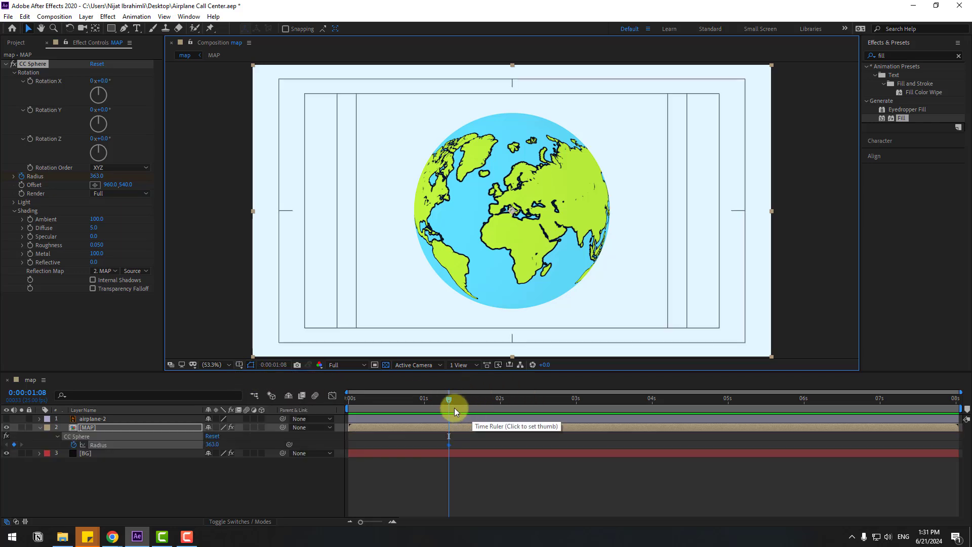
# Add a Radius keyframe of 0 at the start of the composition.
pyautogui.press('pageup')
pyautogui.press('Home')
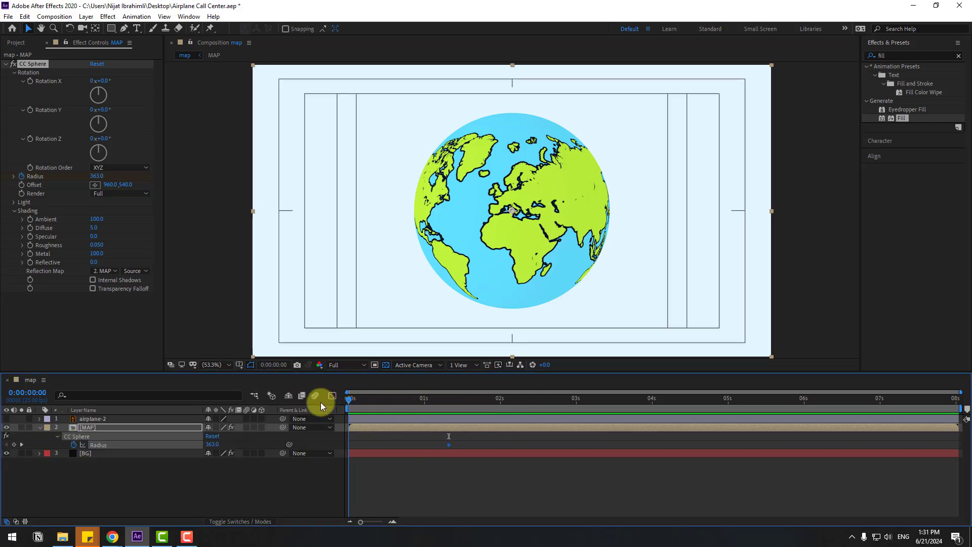
pyautogui.click(96, 176)
pyautogui.write('0')
pyautogui.press('Return')
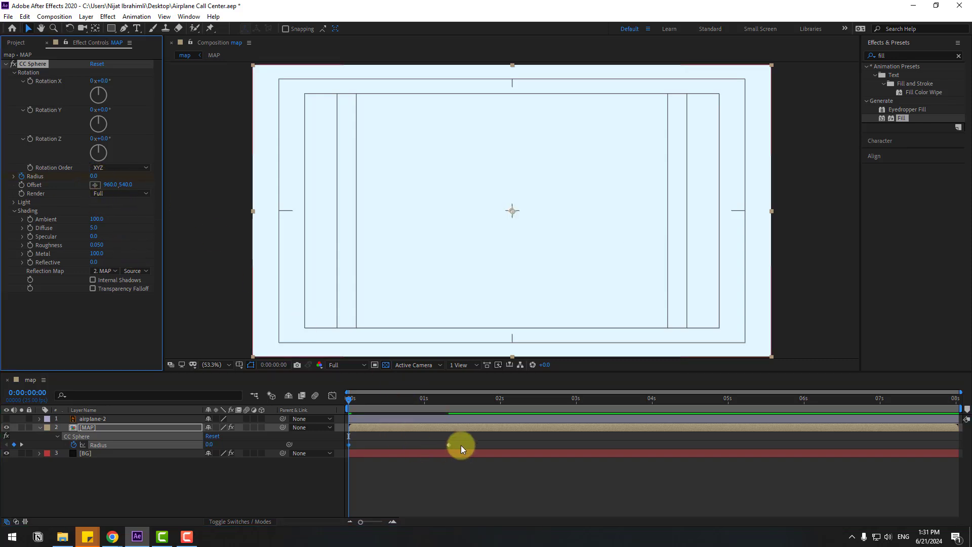
# Apply Easy Ease to both Radius keyframes, lengthen the first one's outgoing ease in the speed graph, and preview the growth.
pyautogui.rightClick(348, 445)
pyautogui.moveTo(390, 437)
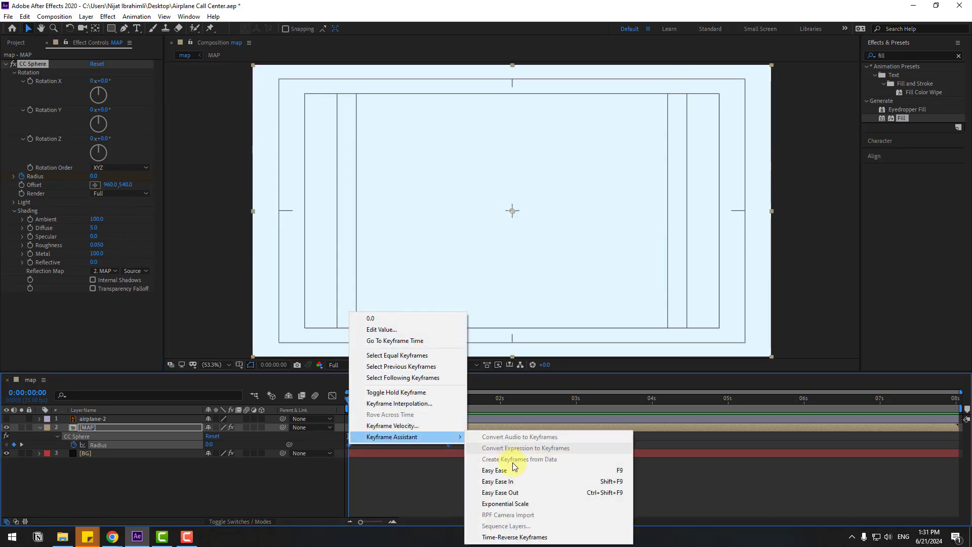
pyautogui.click(556, 471)
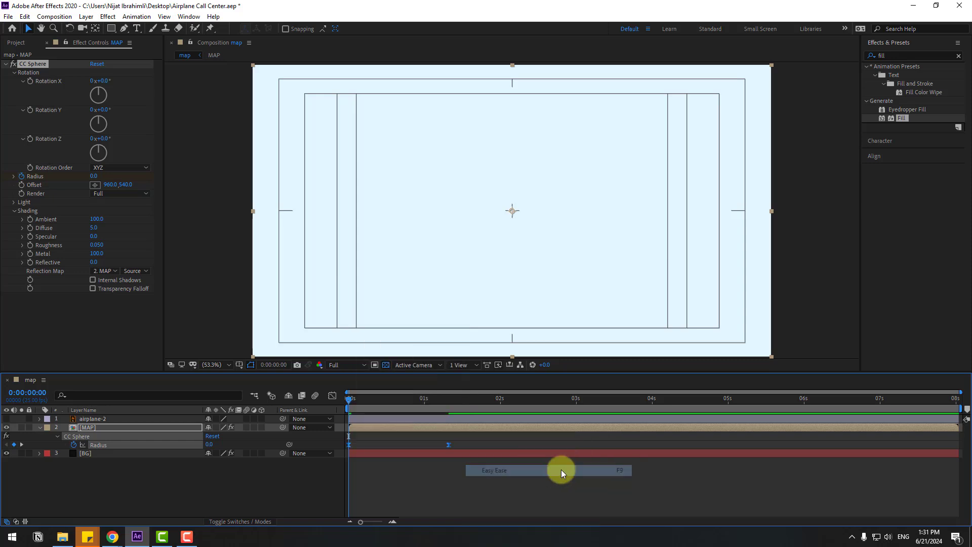
pyautogui.click(332, 395)
pyautogui.click(357, 495)
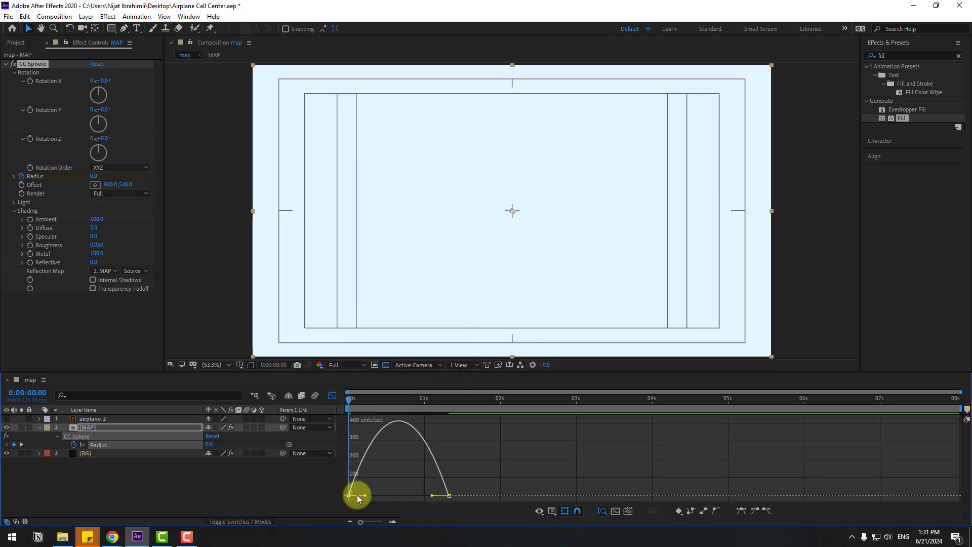
pyautogui.moveTo(364, 496); pyautogui.dragTo(398, 497)
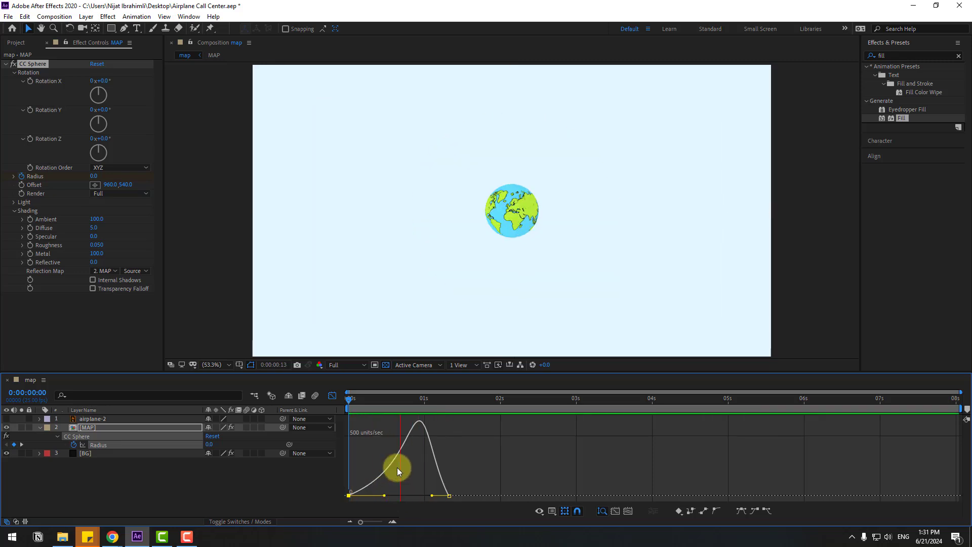
pyautogui.press('space')
pyautogui.click(333, 396)
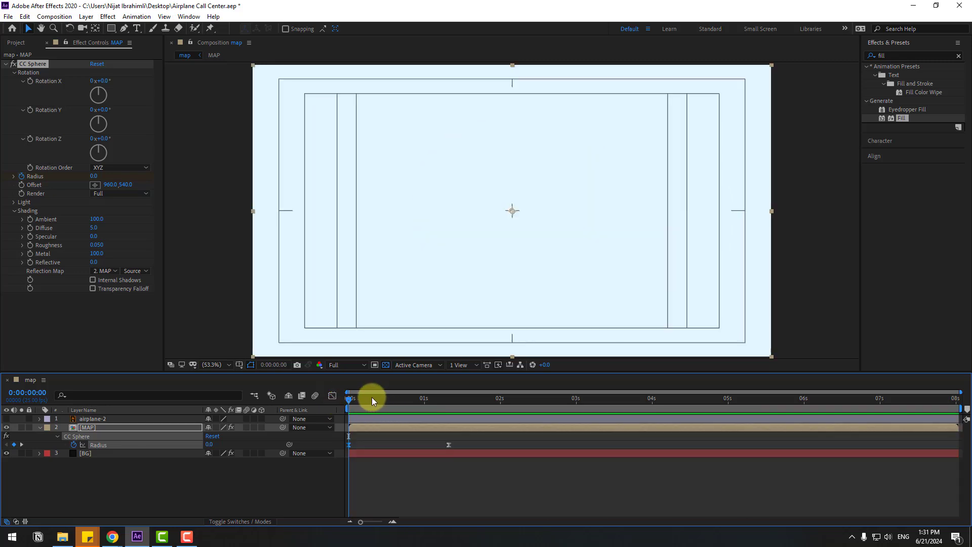
# Set the globe's Radius to 400 at 0:00:01:08 and add a keyframe of 350 at 0:00:01:18.
pyautogui.moveTo(372, 397); pyautogui.dragTo(460, 402)
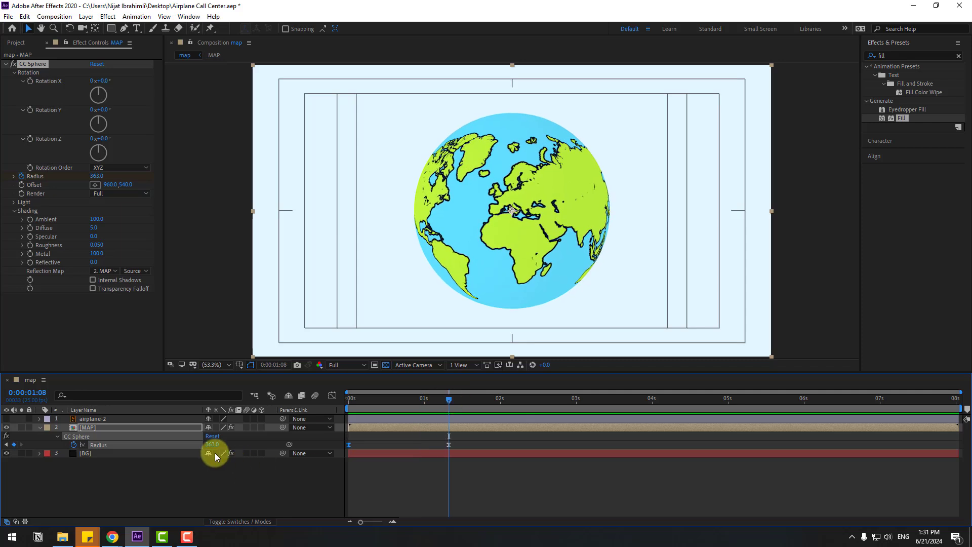
pyautogui.moveTo(213, 451); pyautogui.dragTo(215, 445)
pyautogui.write('400')
pyautogui.press('Return')
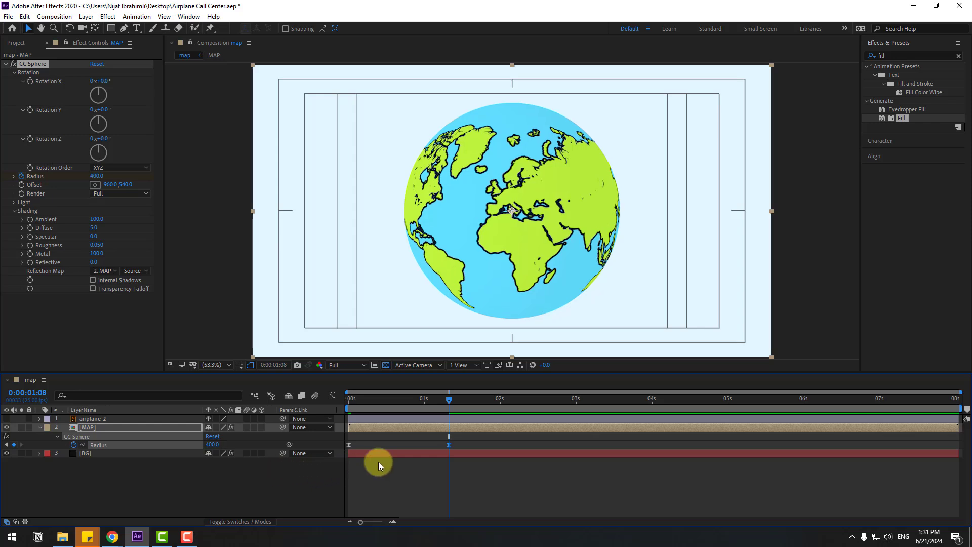
pyautogui.hotkey('shift', 'pagedown')
pyautogui.click(211, 445)
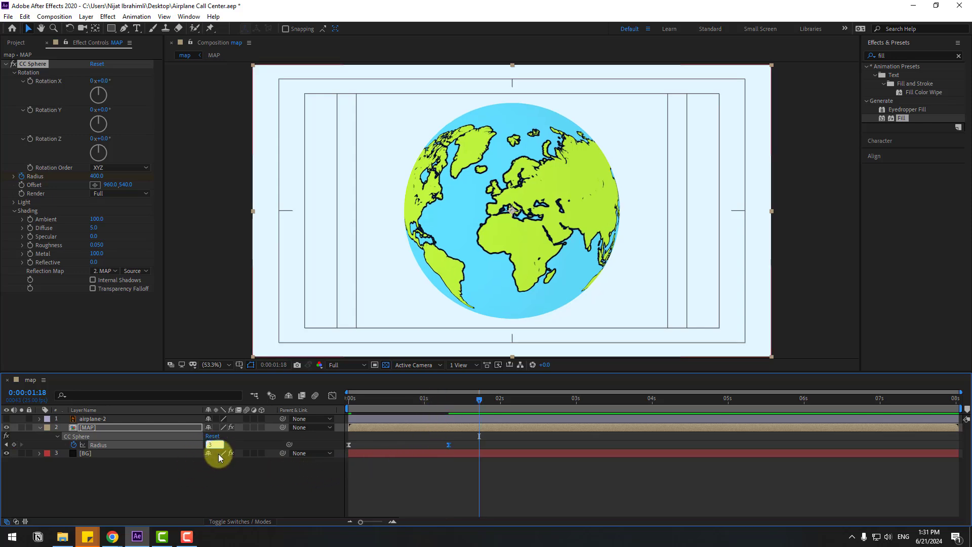
pyautogui.press('Return')
# Add Radius keyframes of 385 at 0:00:02:03 and 365 at 0:00:02:13.
pyautogui.hotkey('shift', 'pagedown')
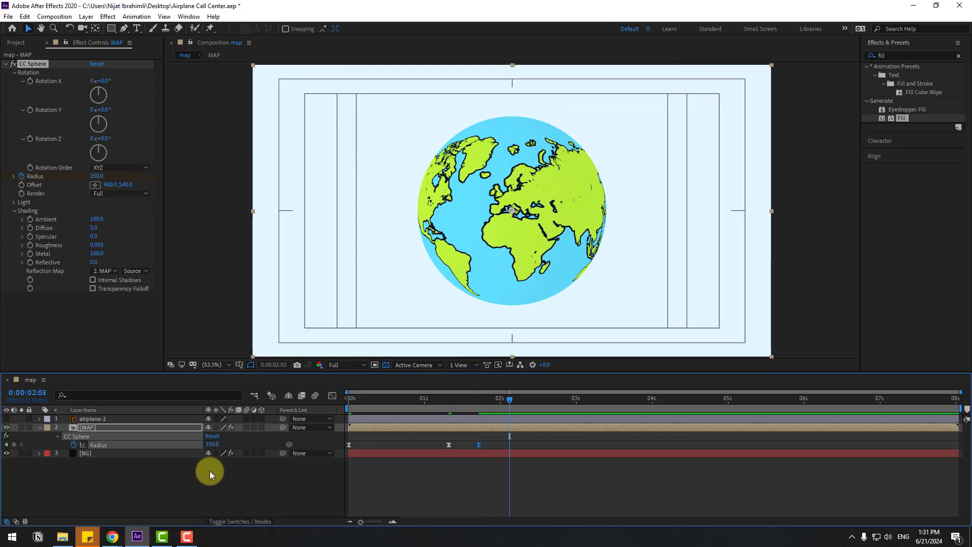
pyautogui.click(212, 445)
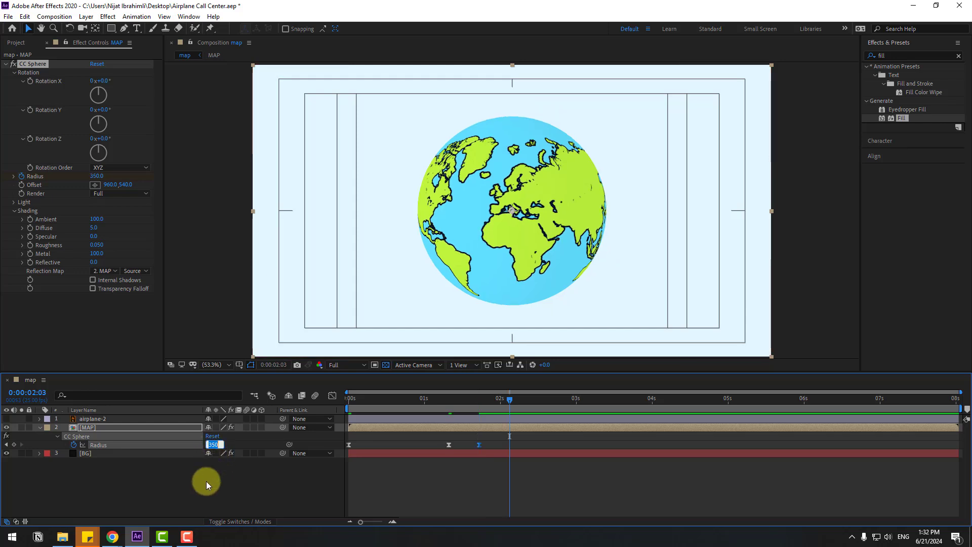
pyautogui.write('385')
pyautogui.press('Return')
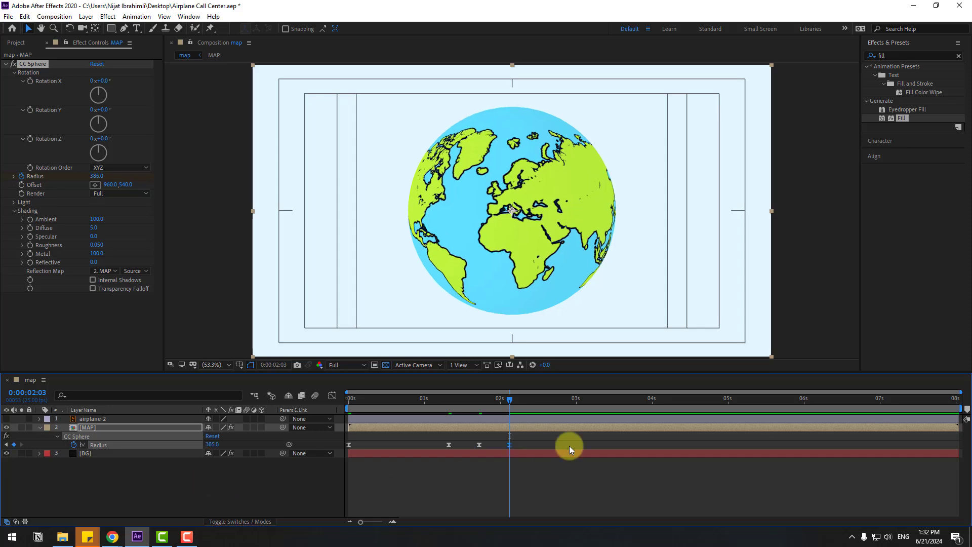
pyautogui.hotkey('shift', 'pagedown')
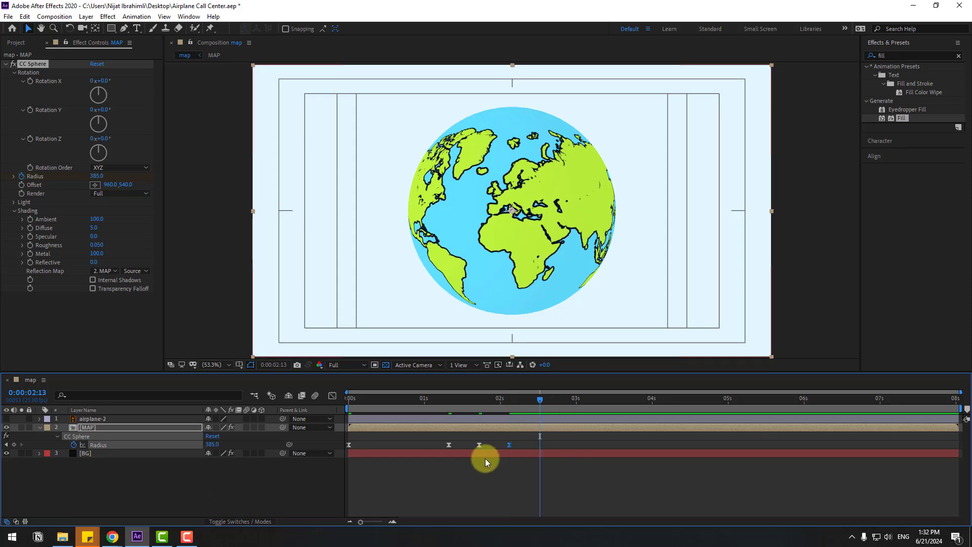
pyautogui.click(211, 445)
pyautogui.write('365')
pyautogui.press('Return')
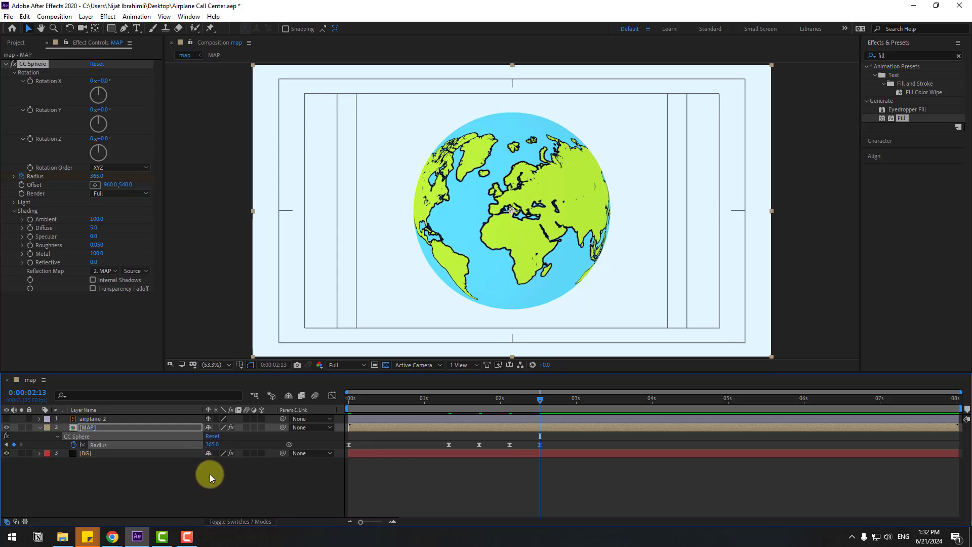
# Preview the bounce and shift the last four Radius keyframes about ten frames earlier, so the final one sits at 0:00:02:03.
pyautogui.press('space')
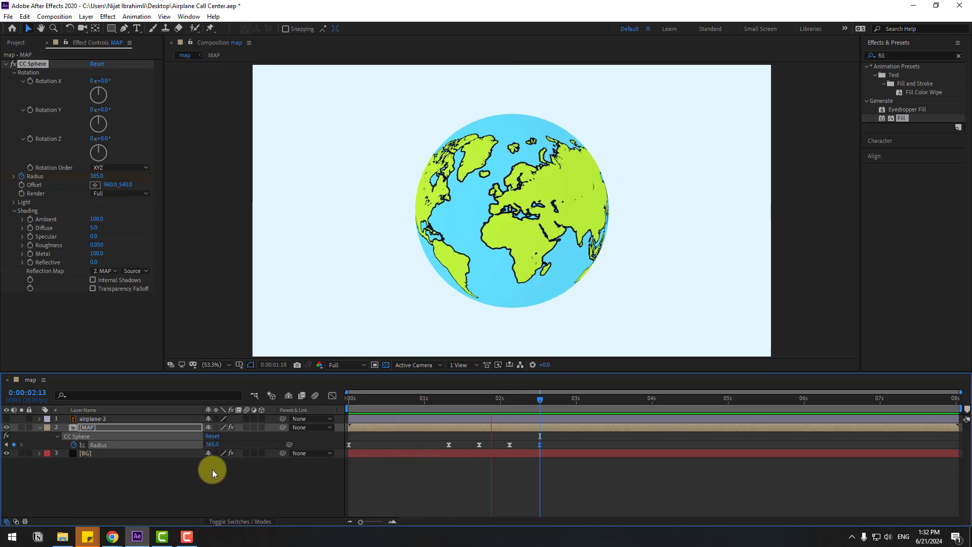
pyautogui.press('space')
pyautogui.moveTo(552, 443); pyautogui.dragTo(418, 446)
pyautogui.press('space')
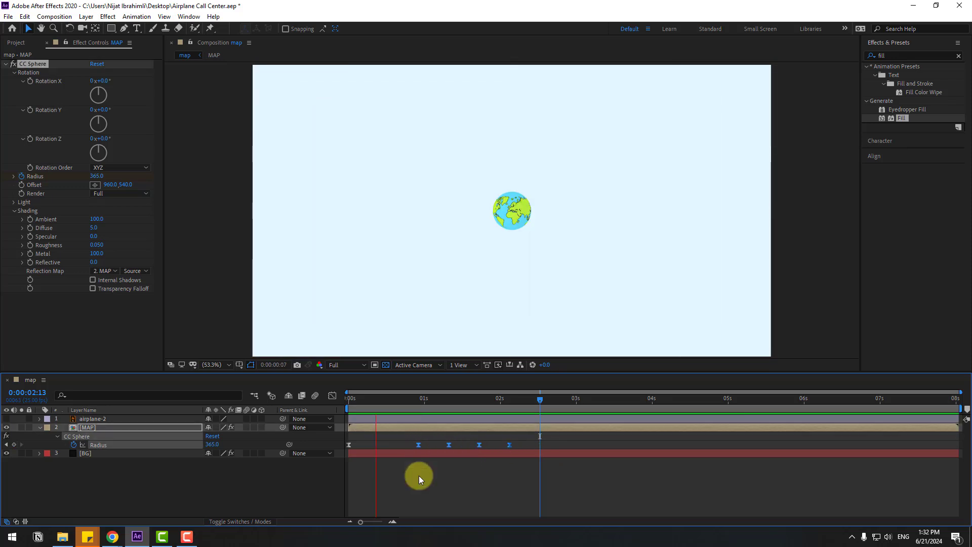
pyautogui.press('space')
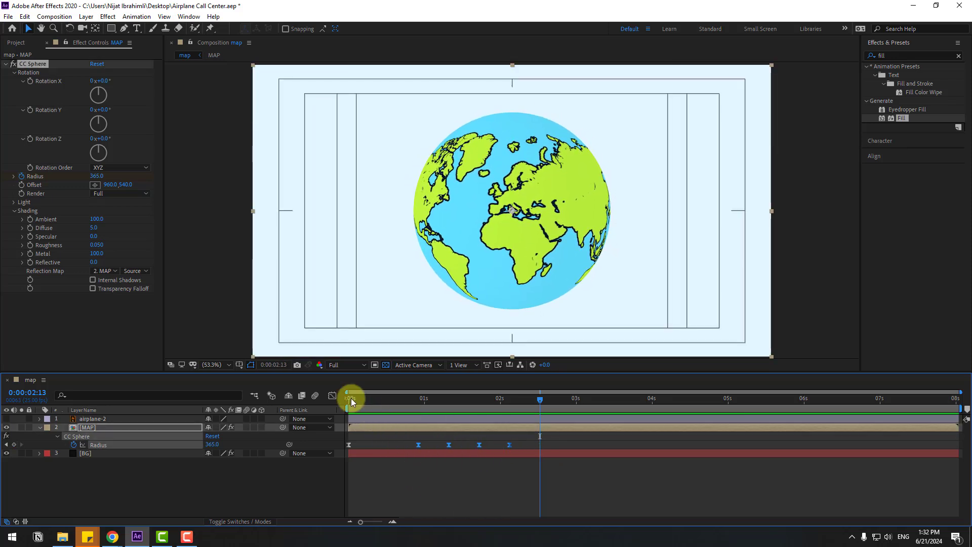
# Smooth the globe's bounce by adjusting the ease handles around the middle Radius keyframe in the speed graph, and preview it.
pyautogui.click(332, 396)
pyautogui.click(446, 445)
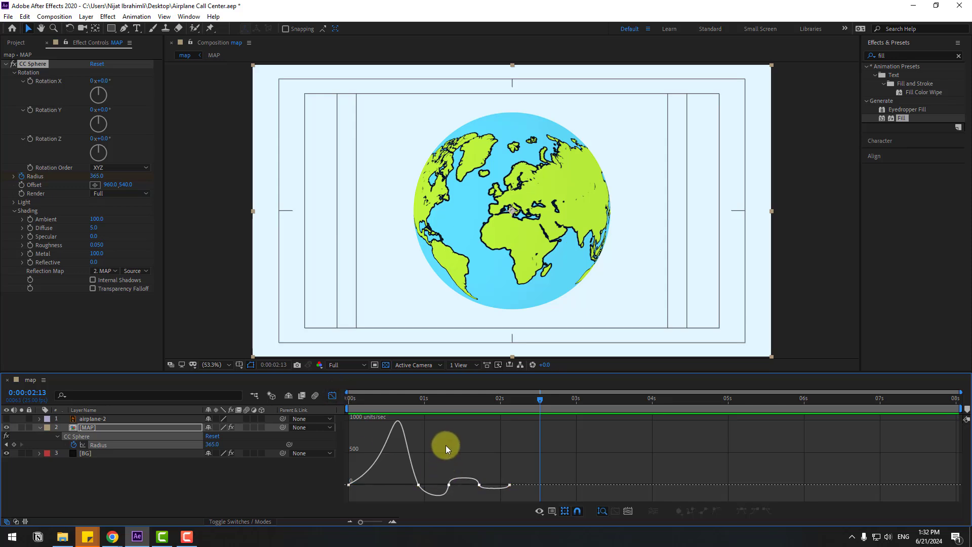
pyautogui.moveTo(454, 487); pyautogui.dragTo(458, 484)
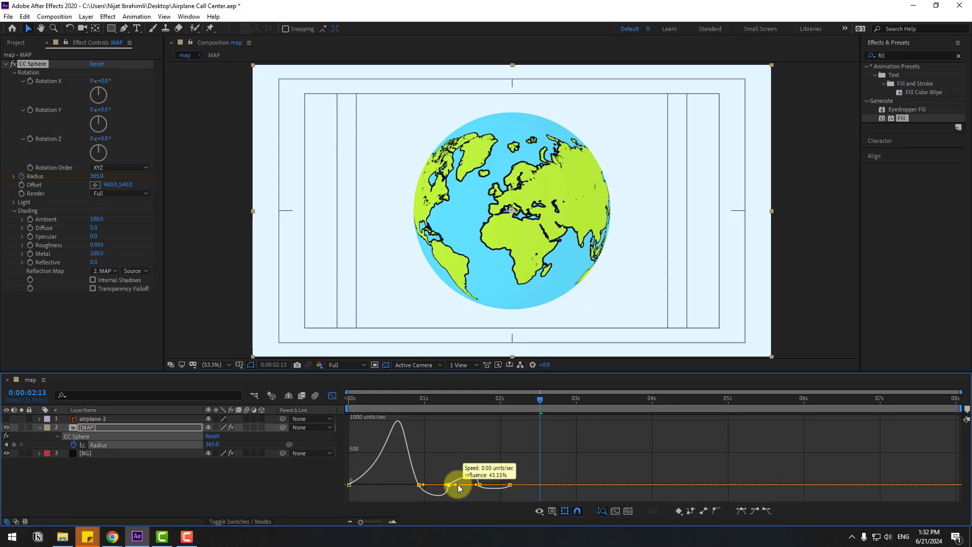
pyautogui.click(499, 488)
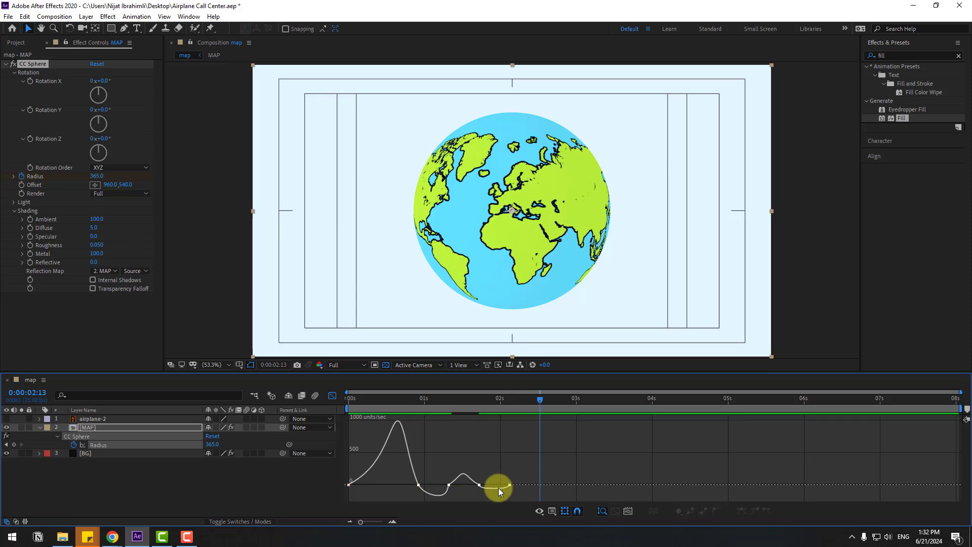
pyautogui.click(419, 485)
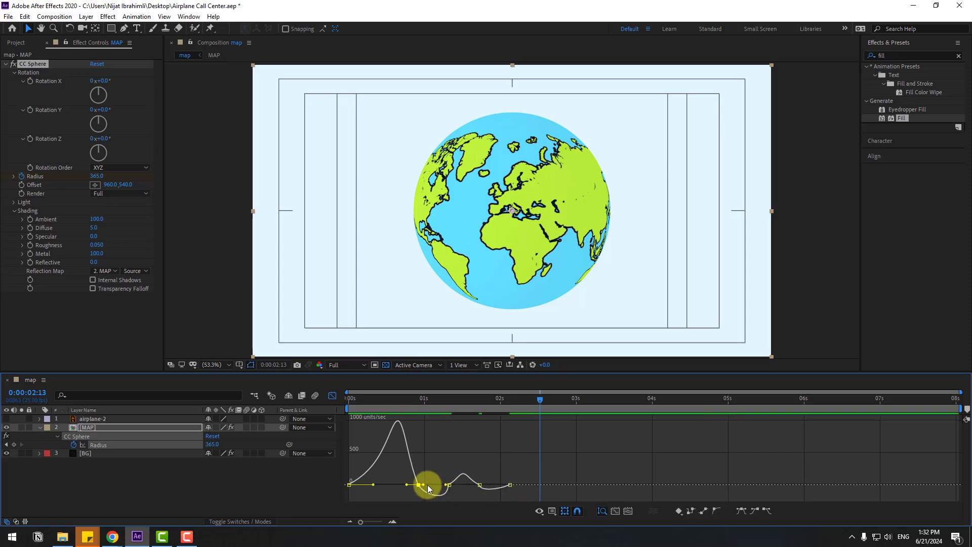
pyautogui.moveTo(446, 486); pyautogui.dragTo(442, 490)
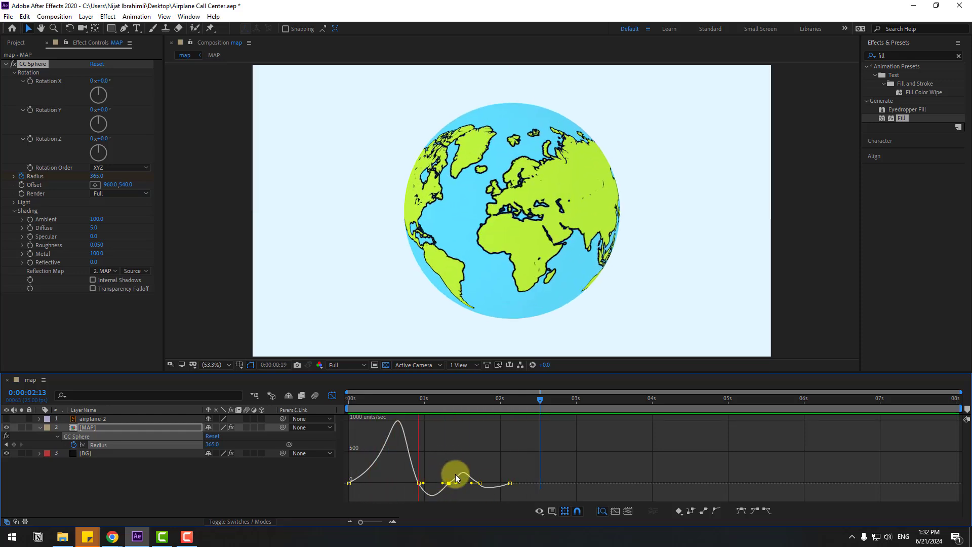
pyautogui.click(330, 397)
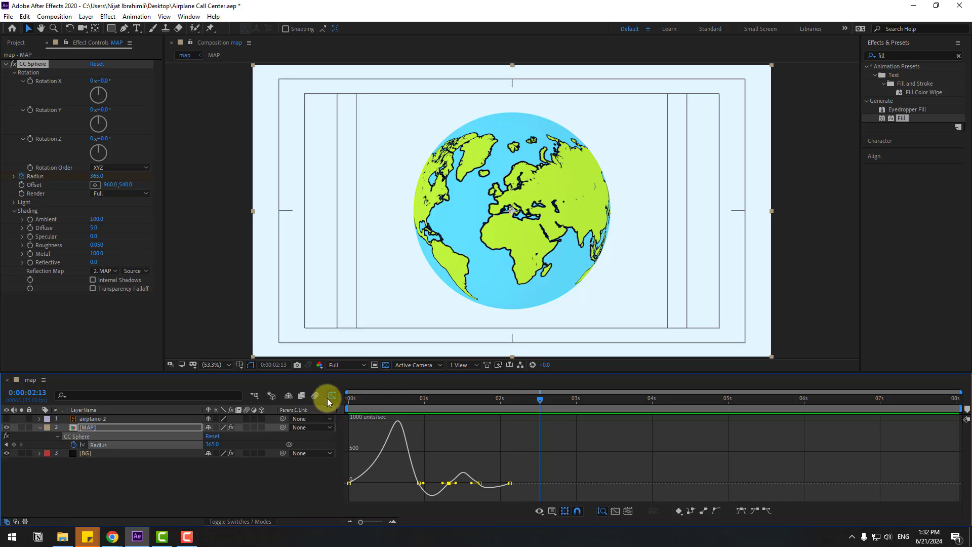
# Add the expression time*150 to the globe's CC Sphere Rotation Y and preview the spin from the start.
pyautogui.moveTo(412, 400); pyautogui.dragTo(351, 409)
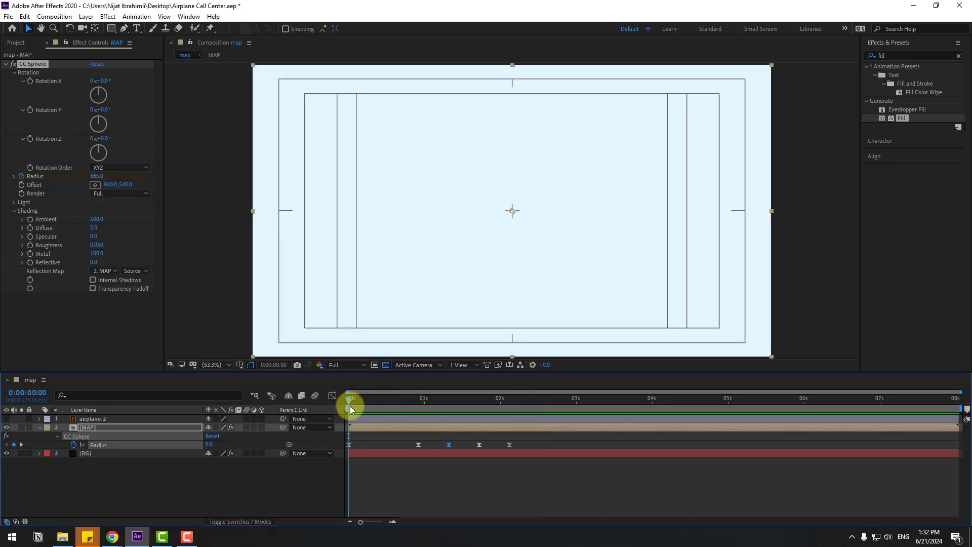
pyautogui.keyDown('alt'); pyautogui.click(30, 110); pyautogui.keyUp('alt')
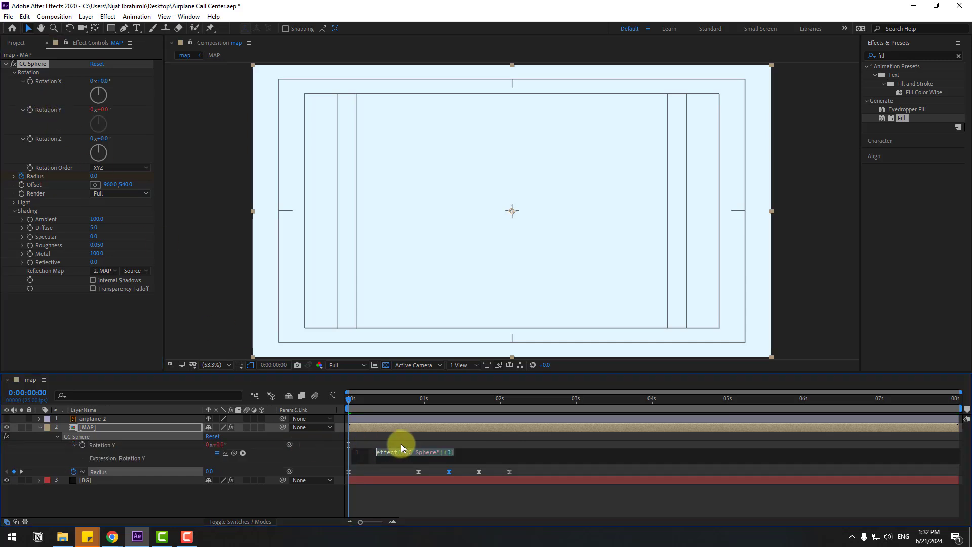
pyautogui.write('time*')
pyautogui.write('150')
pyautogui.click(476, 435)
pyautogui.press('space')
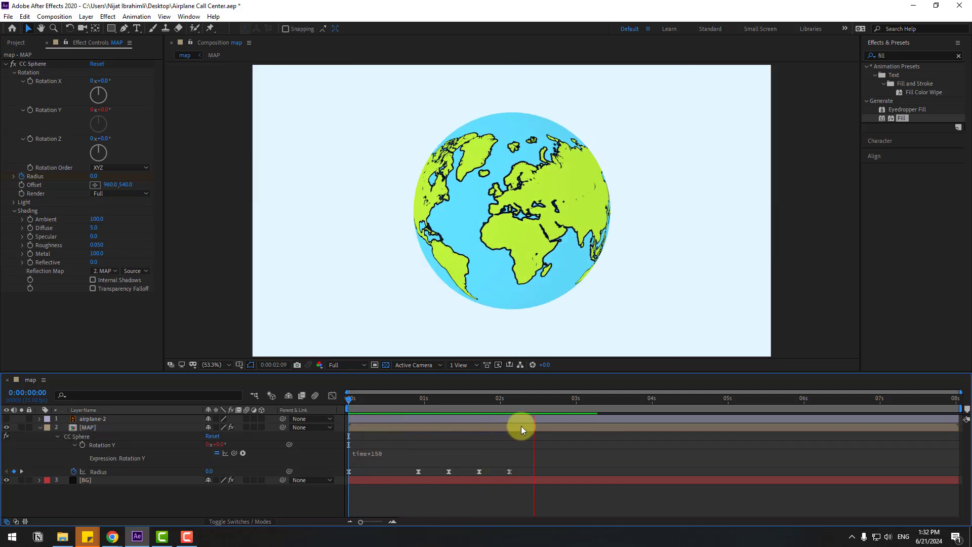
# Slow the globe's spin by changing the Rotation Y expression to time*25, and preview it.
pyautogui.click(421, 399)
pyautogui.click(383, 455)
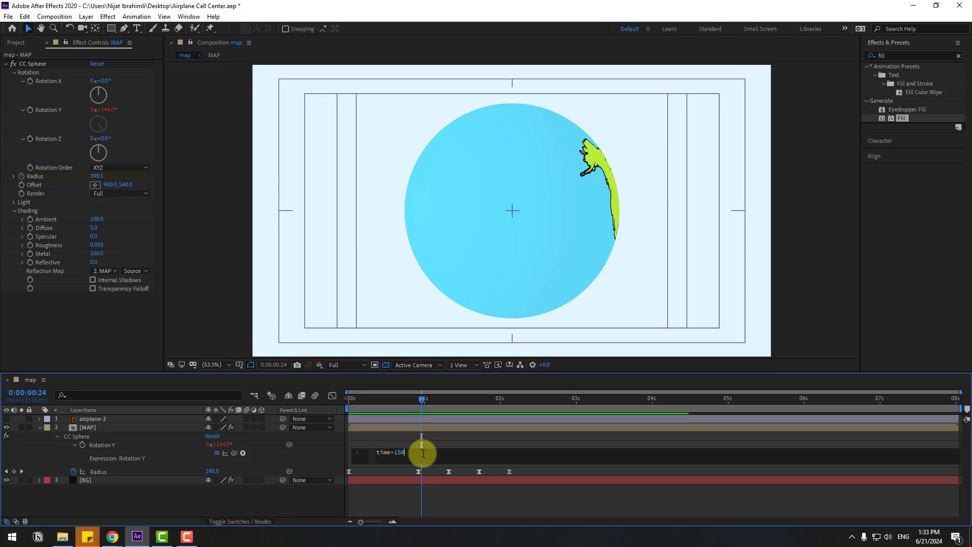
pyautogui.write('25')
pyautogui.press('Return')
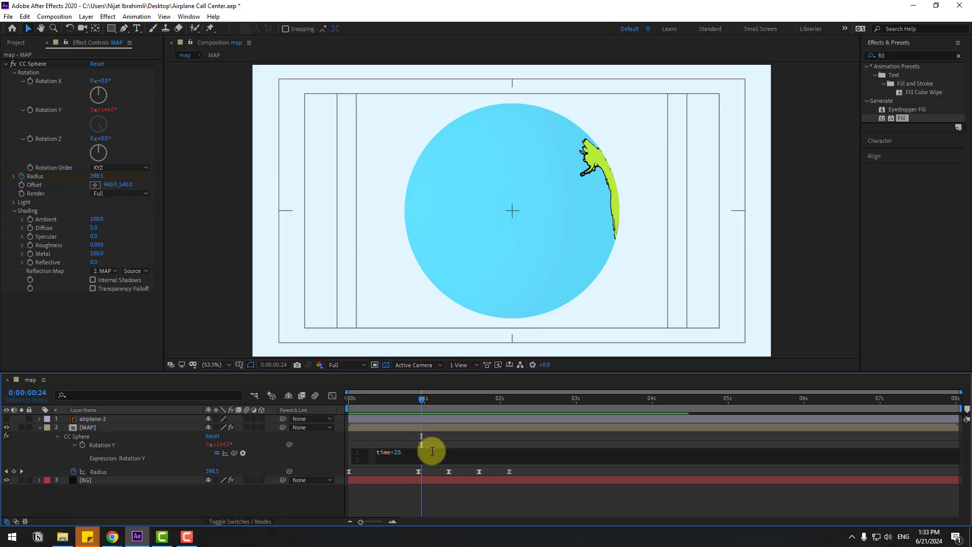
pyautogui.click(424, 446)
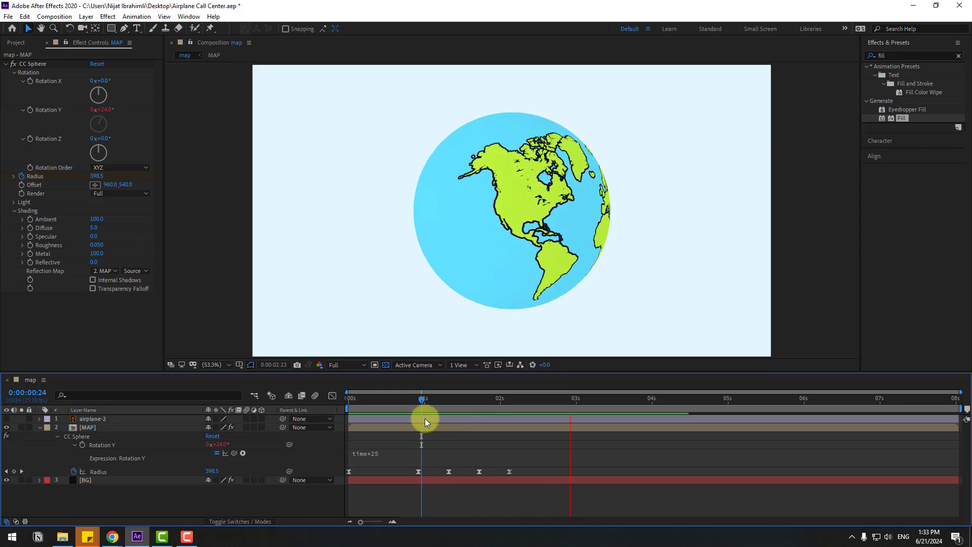
pyautogui.press('space')
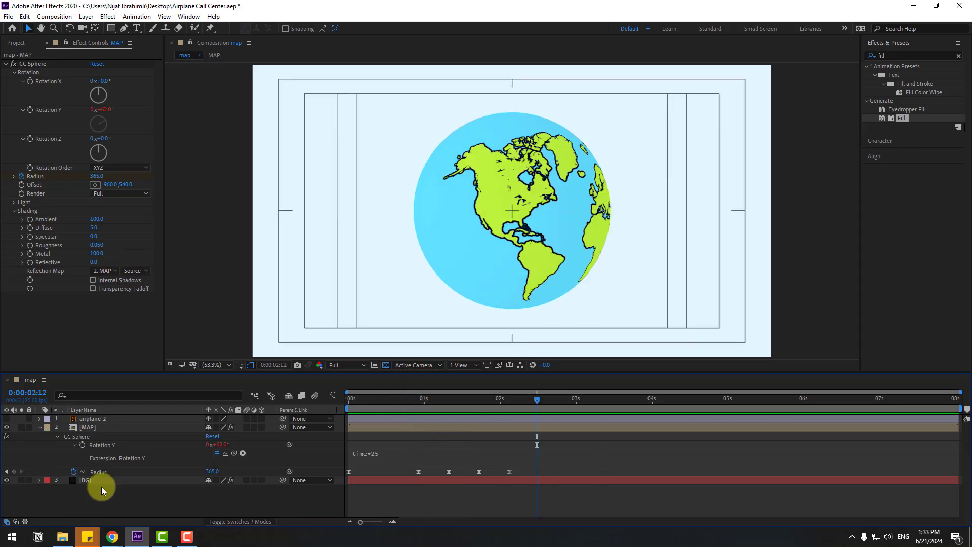
# Show the airplane-2 layer, place the plane on the globe's lower-left part, and start the layer at 0:00:02:12.
pyautogui.click(90, 419)
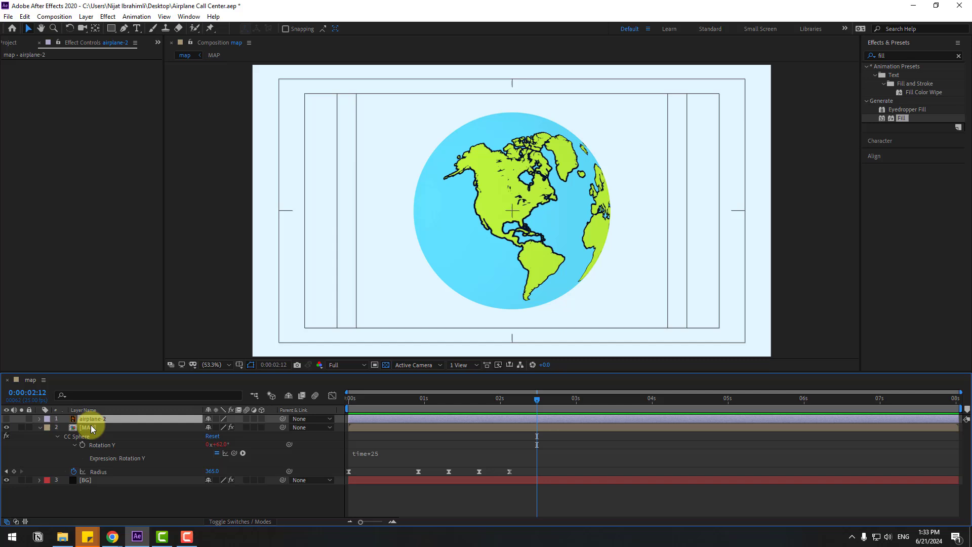
pyautogui.click(7, 419)
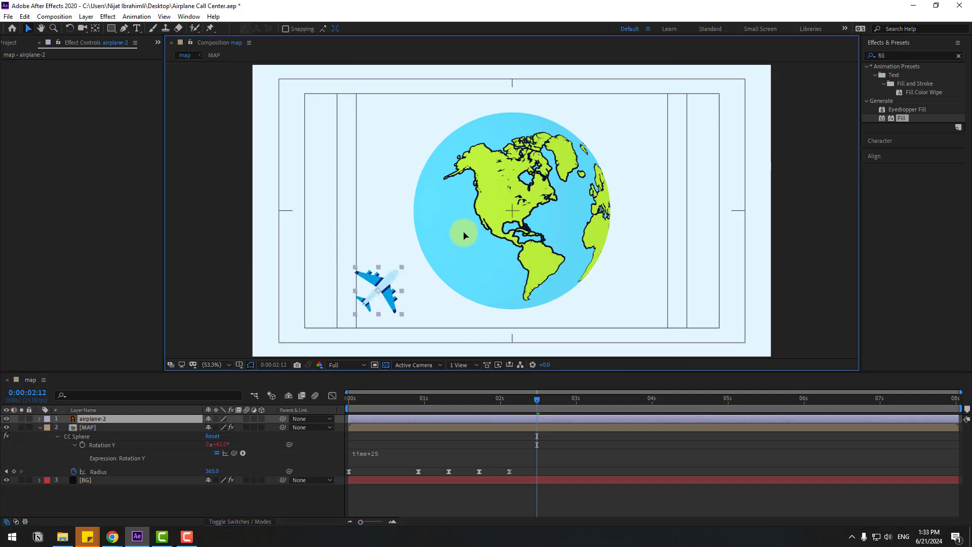
pyautogui.moveTo(378, 291); pyautogui.dragTo(478, 230)
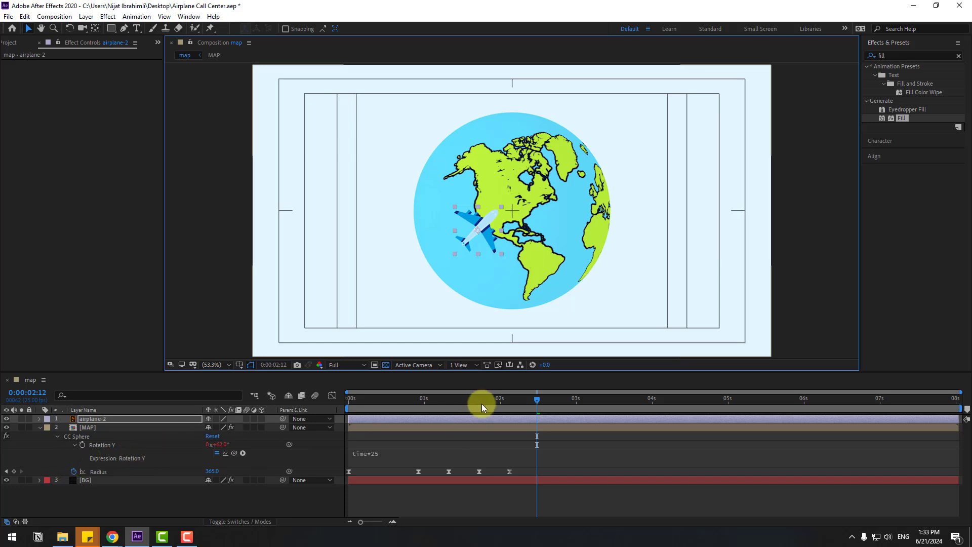
pyautogui.moveTo(485, 227); pyautogui.dragTo(460, 261)
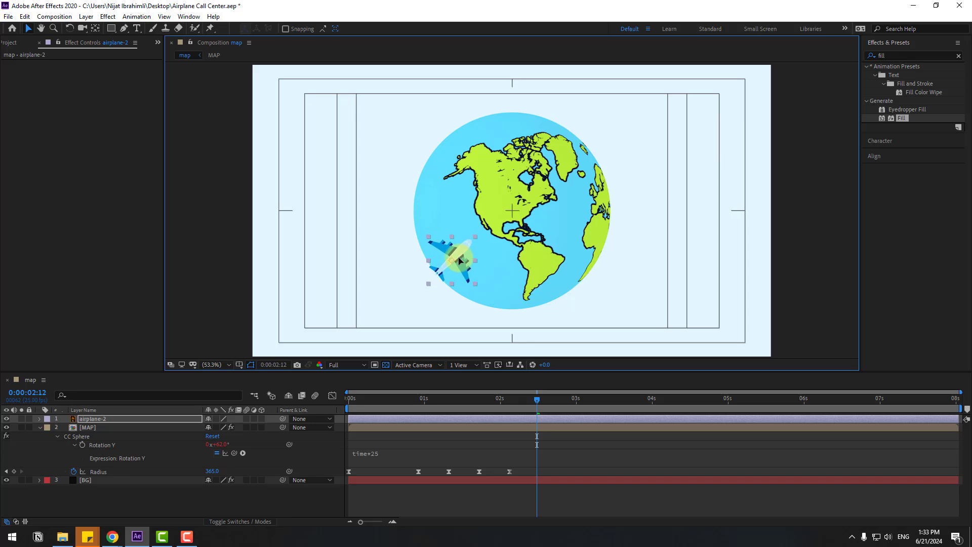
pyautogui.moveTo(381, 420); pyautogui.dragTo(407, 421)
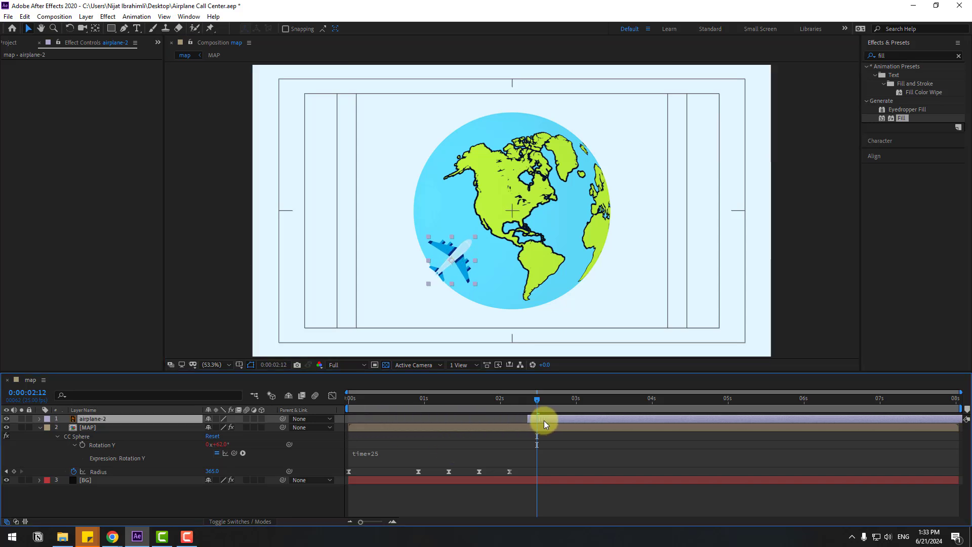
pyautogui.moveTo(544, 420); pyautogui.dragTo(549, 421)
# Animate the airplane's Position from 0:00:02:12 to the globe's upper-right edge at 0:00:03:12, with Easy Ease on both keyframes.
pyautogui.press('p')
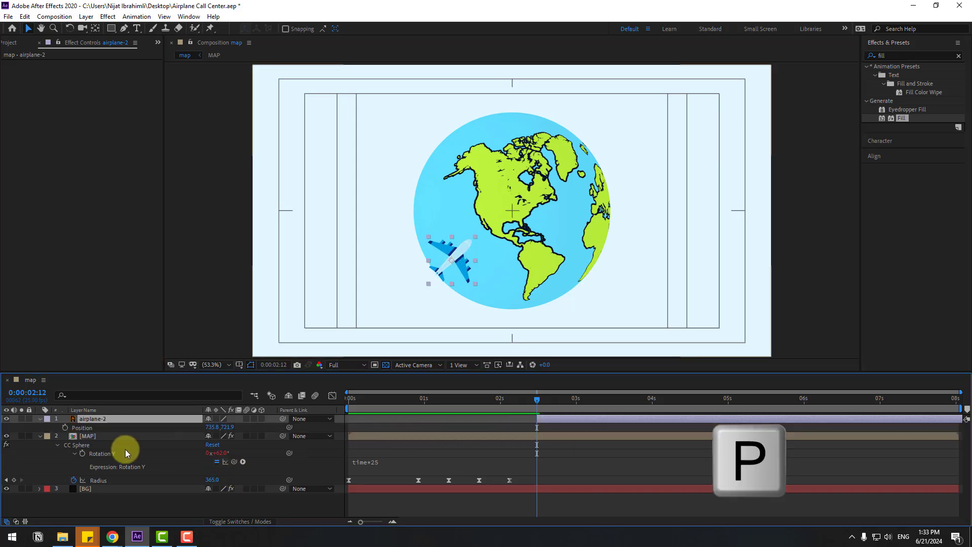
pyautogui.click(65, 428)
pyautogui.moveTo(566, 400); pyautogui.dragTo(613, 402)
pyautogui.moveTo(455, 260); pyautogui.dragTo(582, 165)
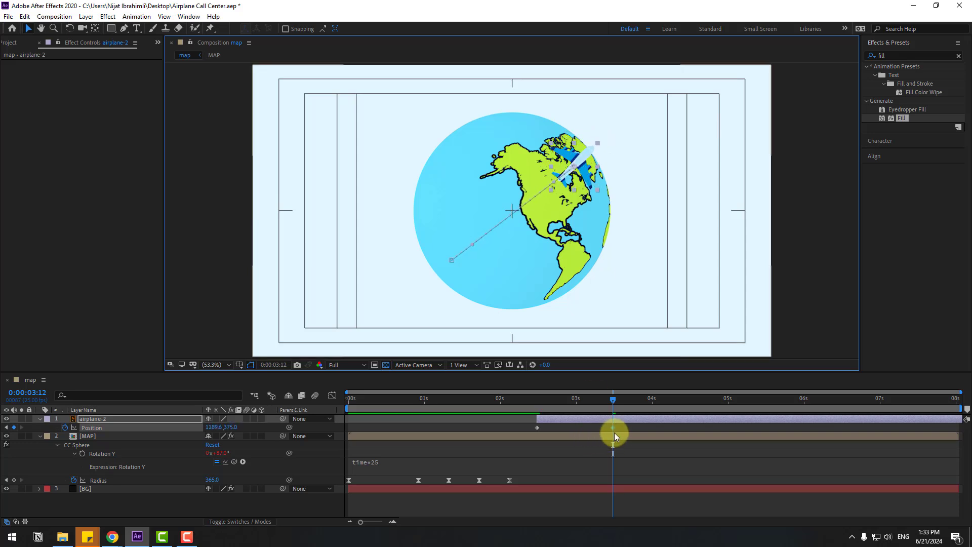
pyautogui.moveTo(615, 432); pyautogui.dragTo(534, 433)
pyautogui.rightClick(534, 432)
pyautogui.moveTo(598, 420)
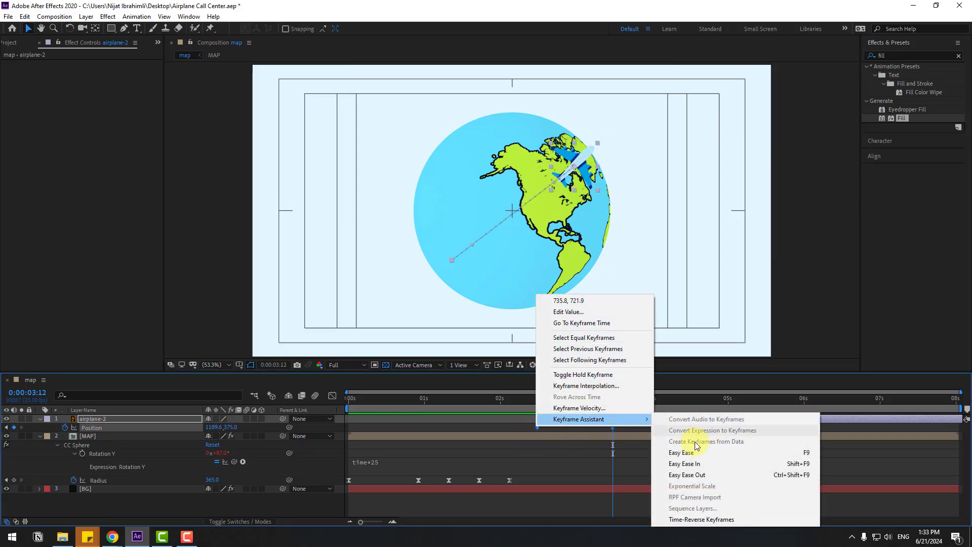
pyautogui.click(681, 449)
# Shift the airplane layer to start at 0:00:01:12, preview it, and move its last Position keyframe to about 0:00:03:16.
pyautogui.moveTo(402, 397); pyautogui.dragTo(457, 399)
pyautogui.moveTo(552, 425); pyautogui.dragTo(489, 402)
pyautogui.press('space')
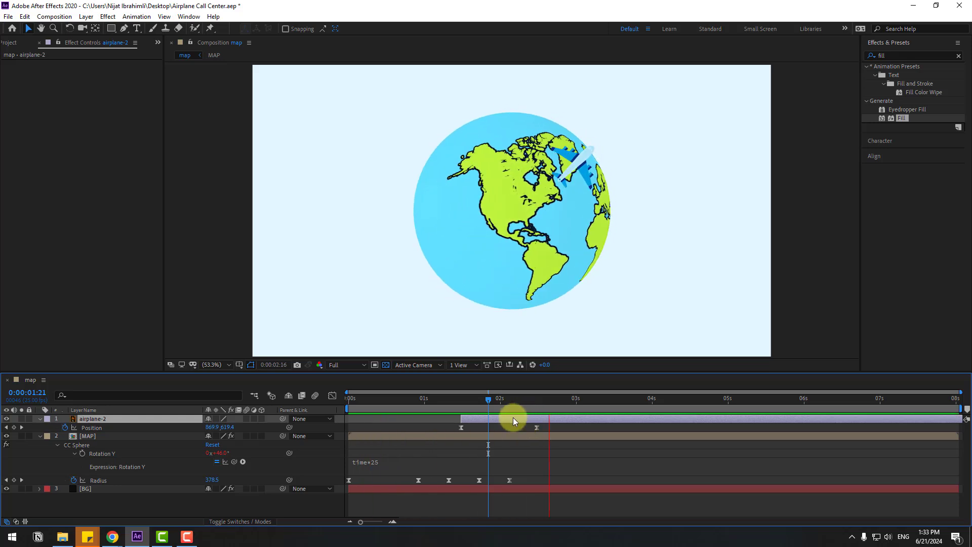
pyautogui.press('space')
pyautogui.click(536, 428)
pyautogui.moveTo(540, 429); pyautogui.dragTo(625, 428)
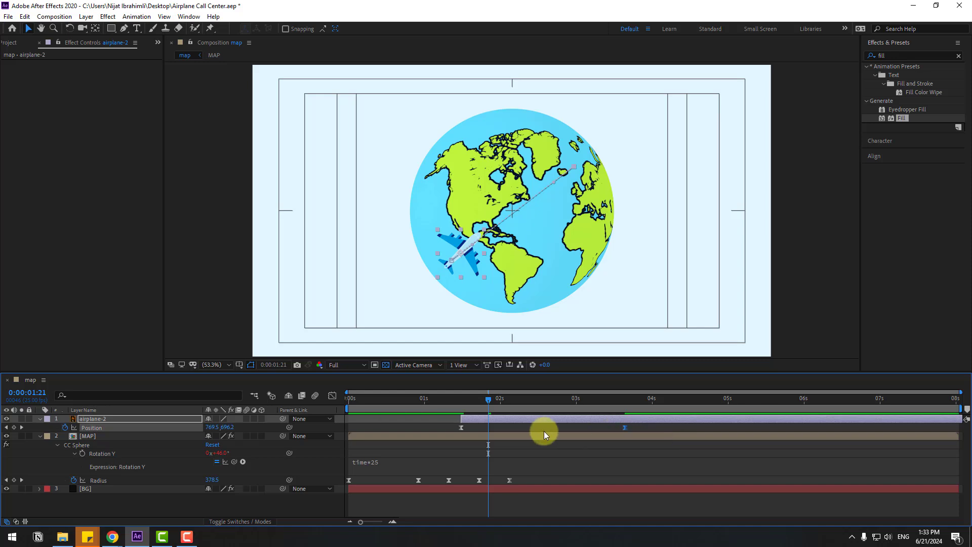
# Keyframe the airplane's Scale at 100% at 0:00:01:22 and at 0% at 0:00:01:12.
pyautogui.click(492, 400)
pyautogui.hotkey('shift', 's')
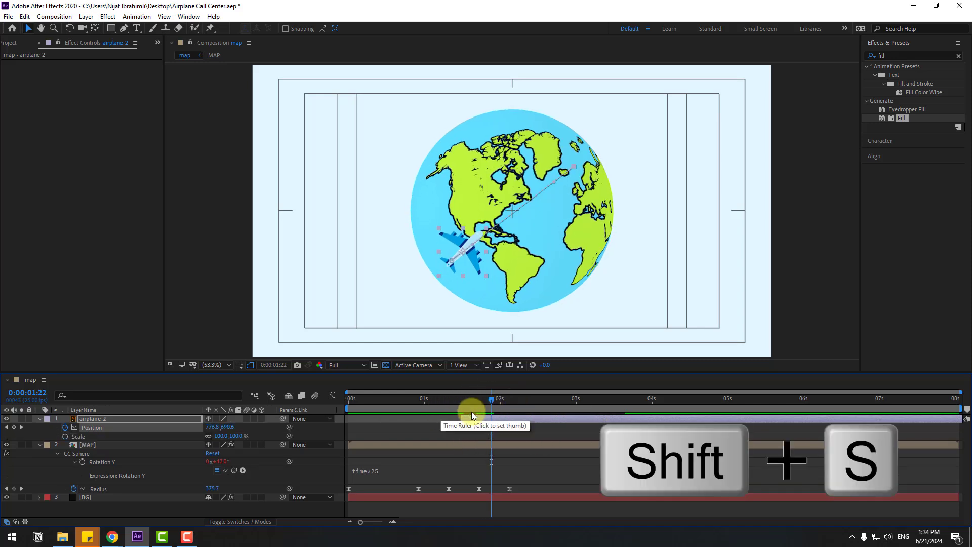
pyautogui.click(66, 436)
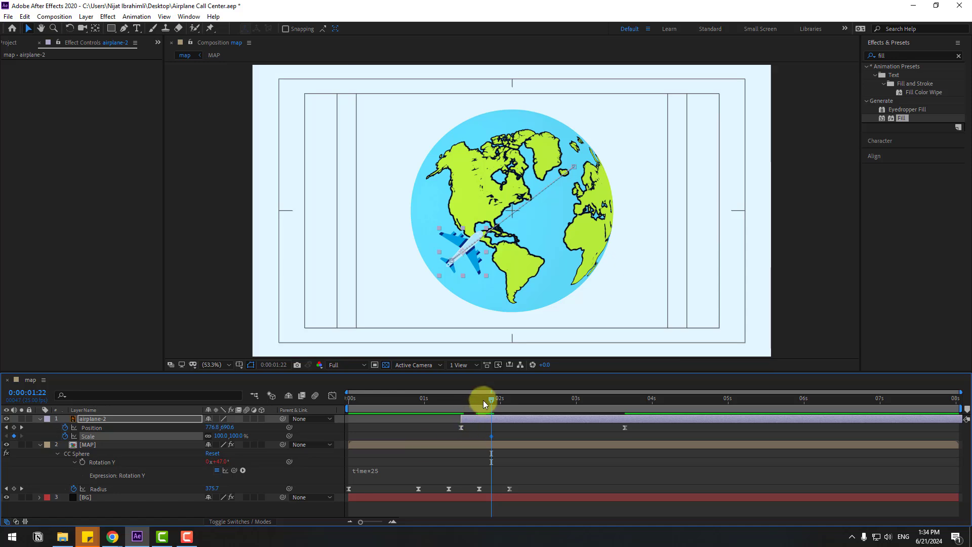
pyautogui.moveTo(483, 400); pyautogui.dragTo(460, 400)
pyautogui.click(221, 436)
pyautogui.write('0')
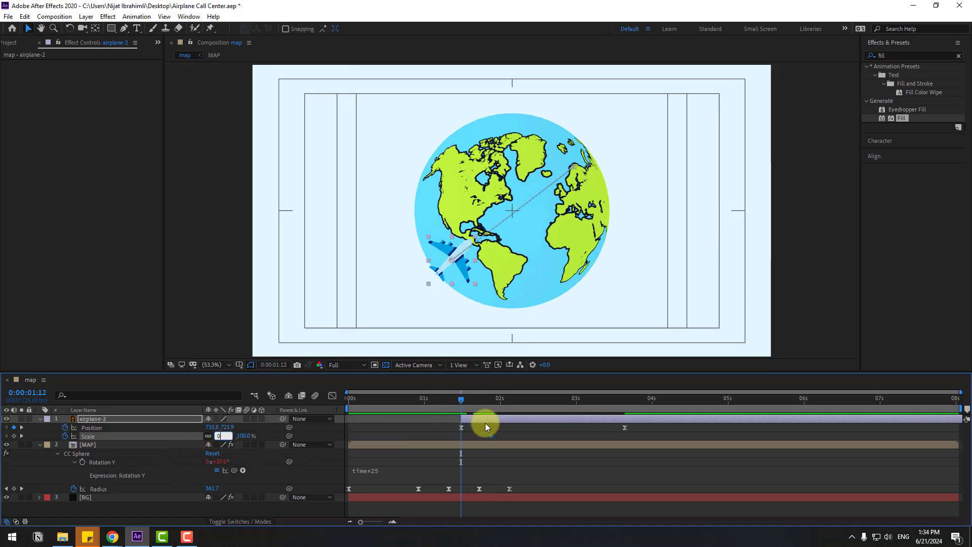
pyautogui.press('Return')
# Apply Easy Ease to the airplane's Scale keyframes and preview the plane growing into view.
pyautogui.moveTo(503, 431); pyautogui.dragTo(449, 443)
pyautogui.rightClick(461, 436)
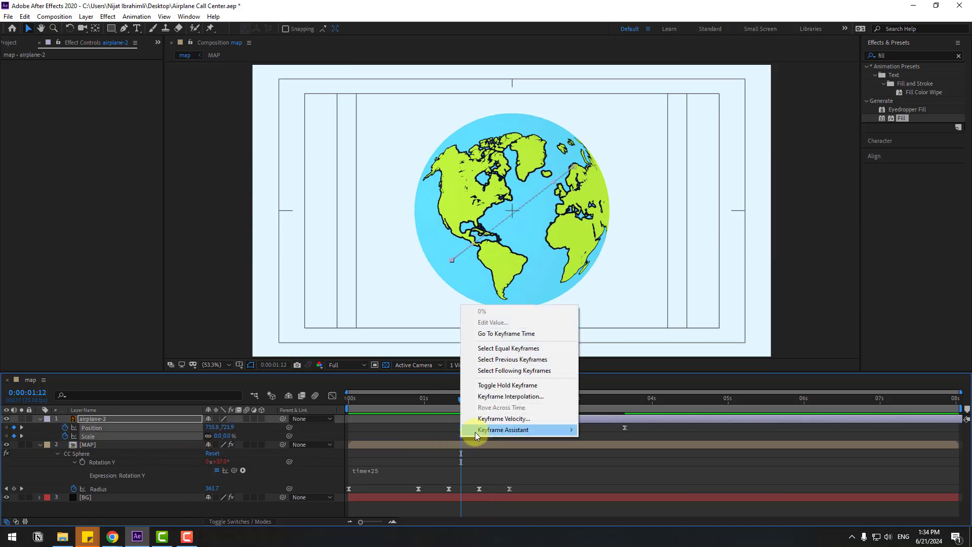
pyautogui.moveTo(479, 431)
pyautogui.click(623, 460)
pyautogui.press('space')
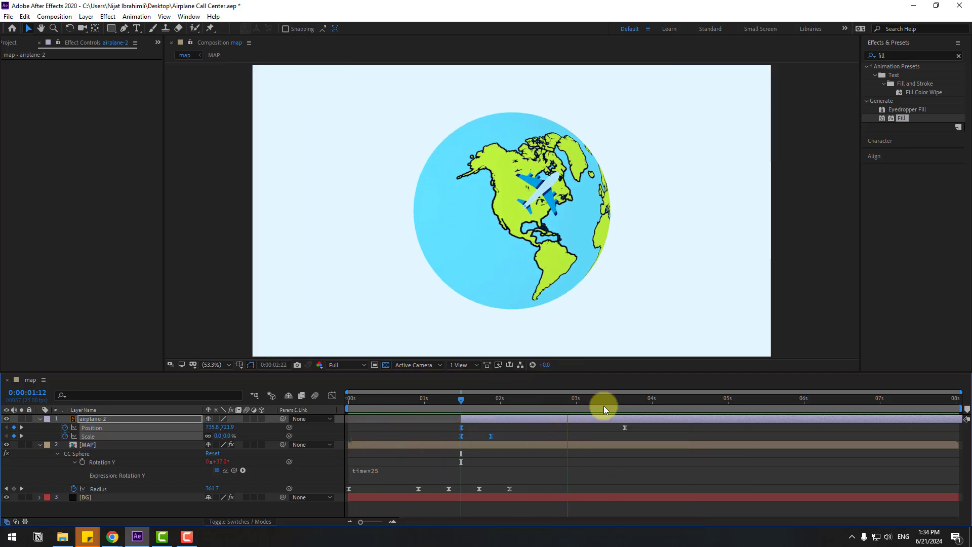
# Lengthen the flight with a later final Position keyframe, shift the airplane layer's start to about 0:00:01:06, and preview.
pyautogui.click(621, 433)
pyautogui.moveTo(625, 428); pyautogui.dragTo(662, 428)
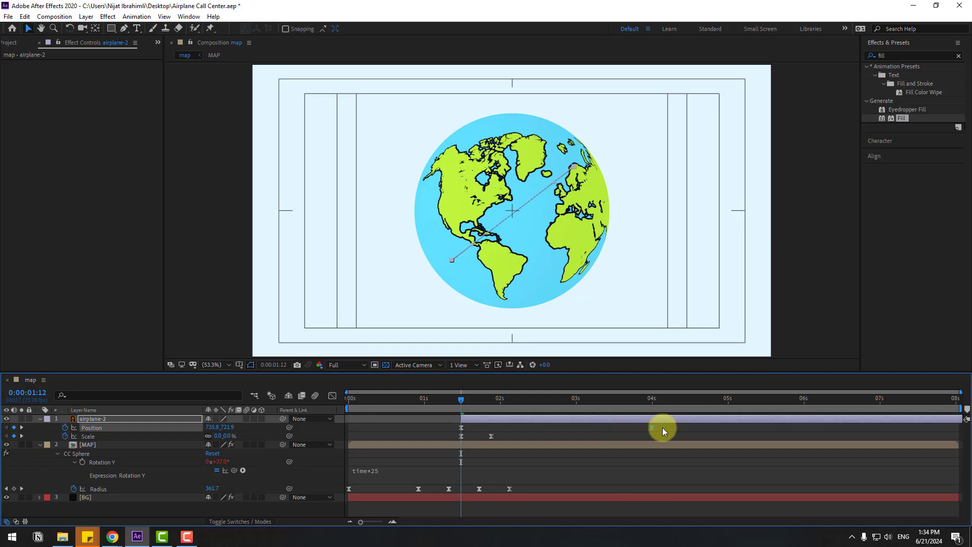
pyautogui.moveTo(537, 418); pyautogui.dragTo(519, 422)
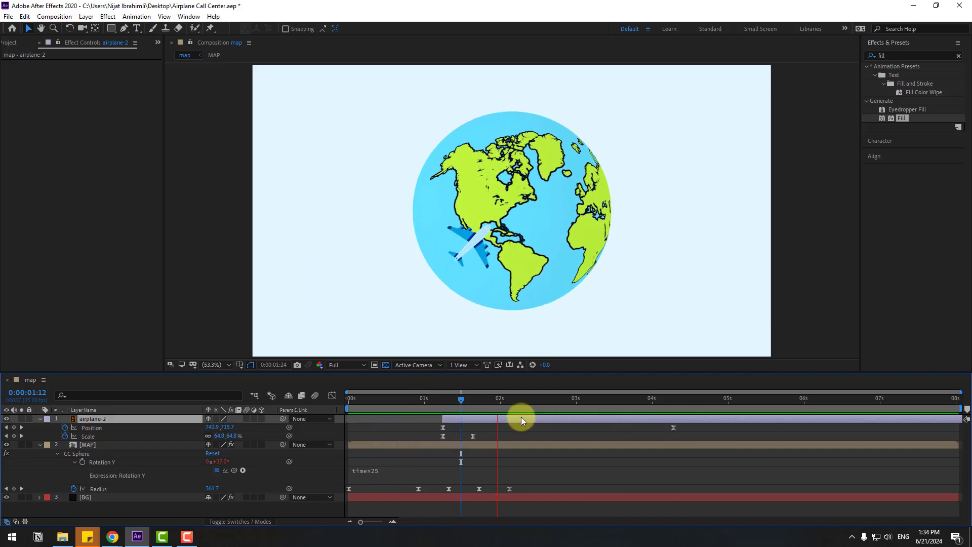
# Parent the airplane-2 layer to the MAP layer, shift the airplane layer's start to about 0:00:00:16, and preview.
pyautogui.moveTo(590, 402); pyautogui.dragTo(688, 387)
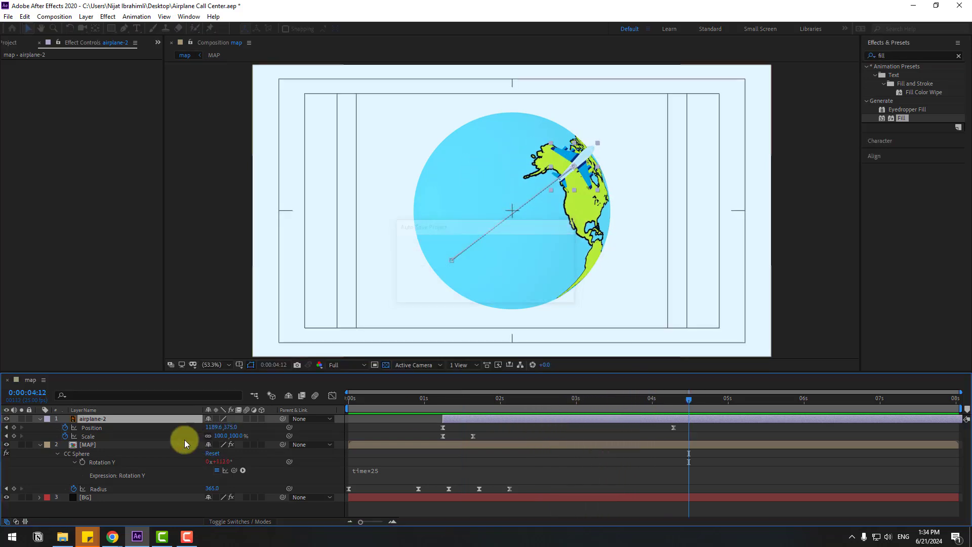
pyautogui.moveTo(283, 419); pyautogui.dragTo(86, 446)
pyautogui.click(436, 400)
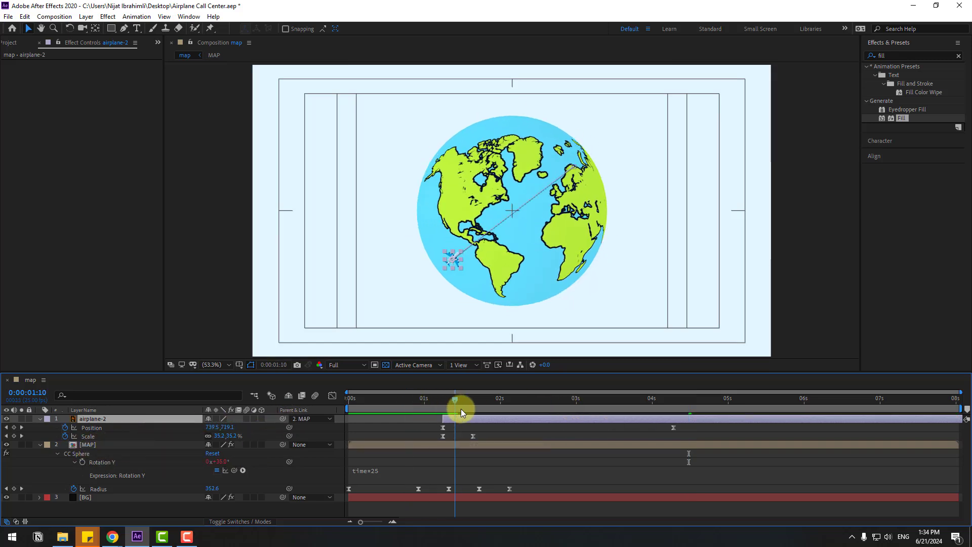
pyautogui.moveTo(461, 418)
pyautogui.mouseDown()
pyautogui.moveTo(418, 416)
pyautogui.moveTo(448, 421)
pyautogui.mouseUp()
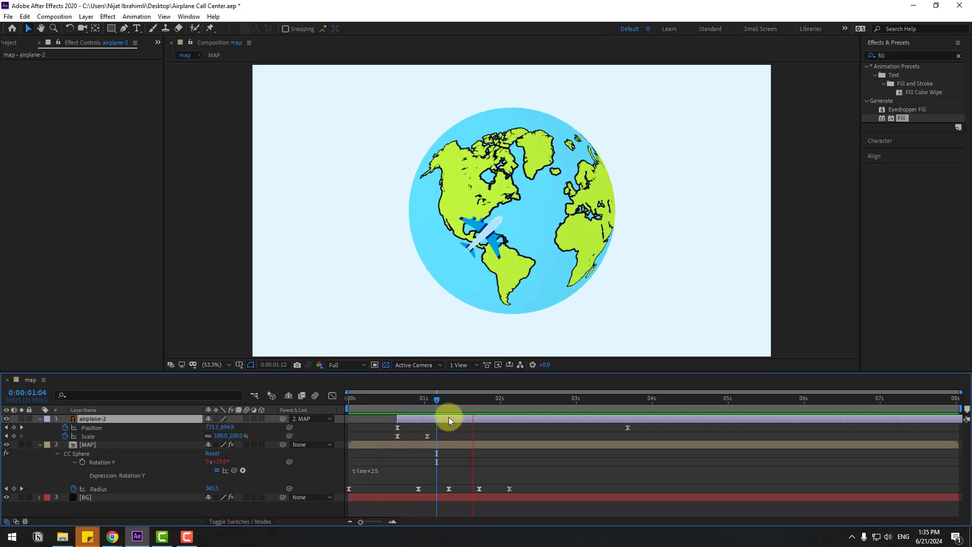
# Keyframe the MAP layer's Position at 960, 540 at 0:00:03:04 and at about 470, 540 at 0:00:03:24.
pyautogui.moveTo(479, 400); pyautogui.dragTo(588, 400)
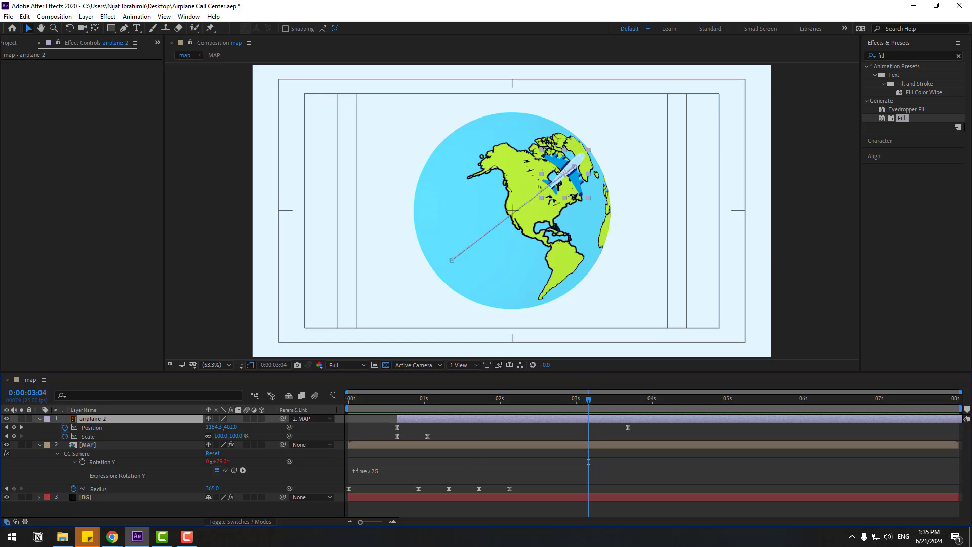
pyautogui.click(89, 445)
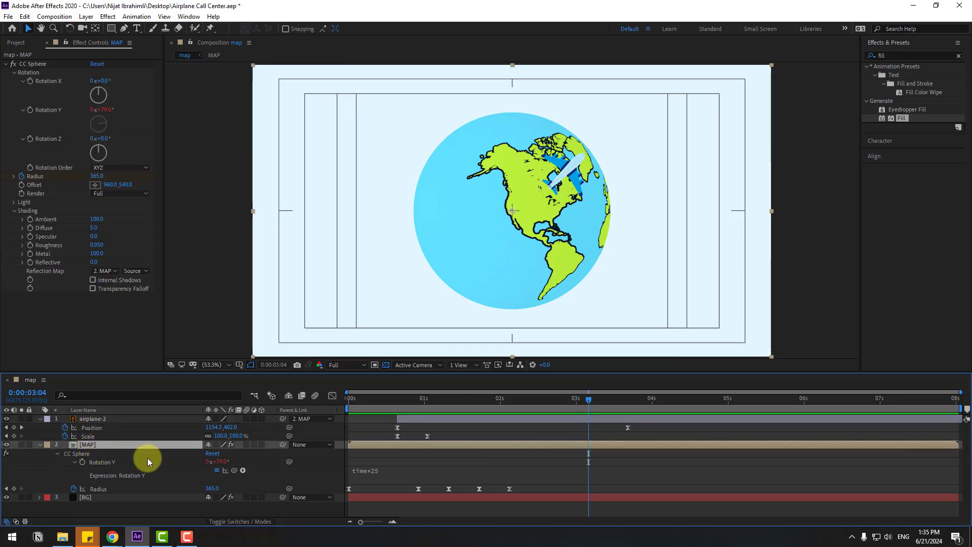
pyautogui.hotkey('shift', 'p')
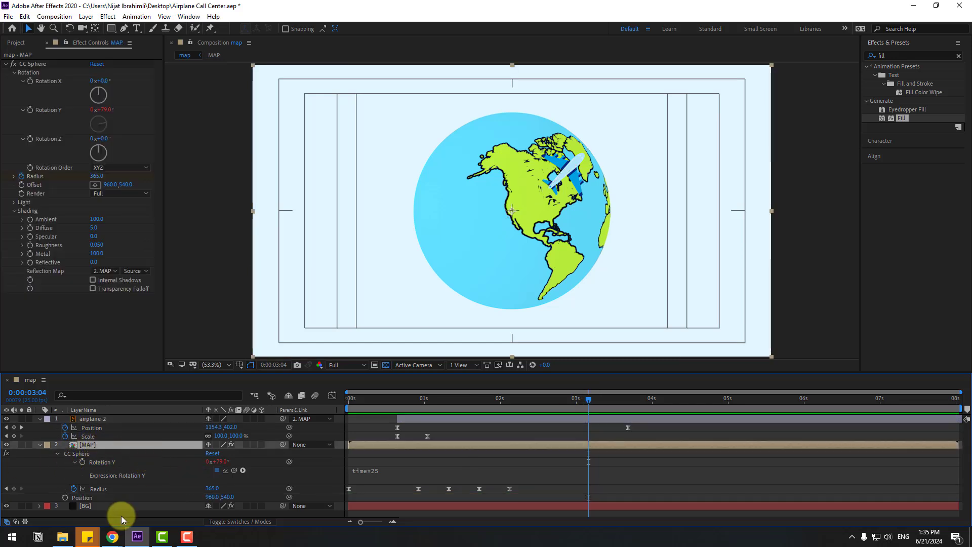
pyautogui.click(65, 497)
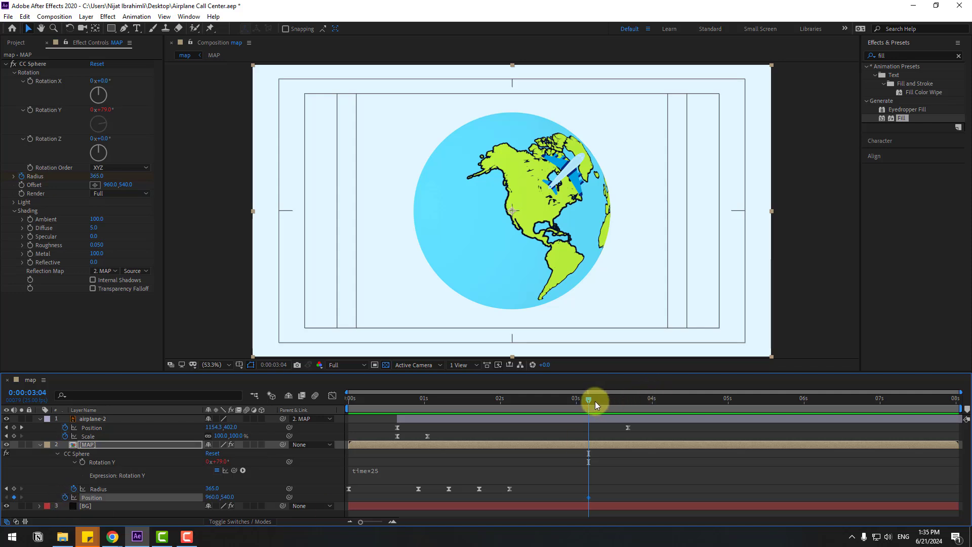
pyautogui.moveTo(596, 404); pyautogui.dragTo(651, 404)
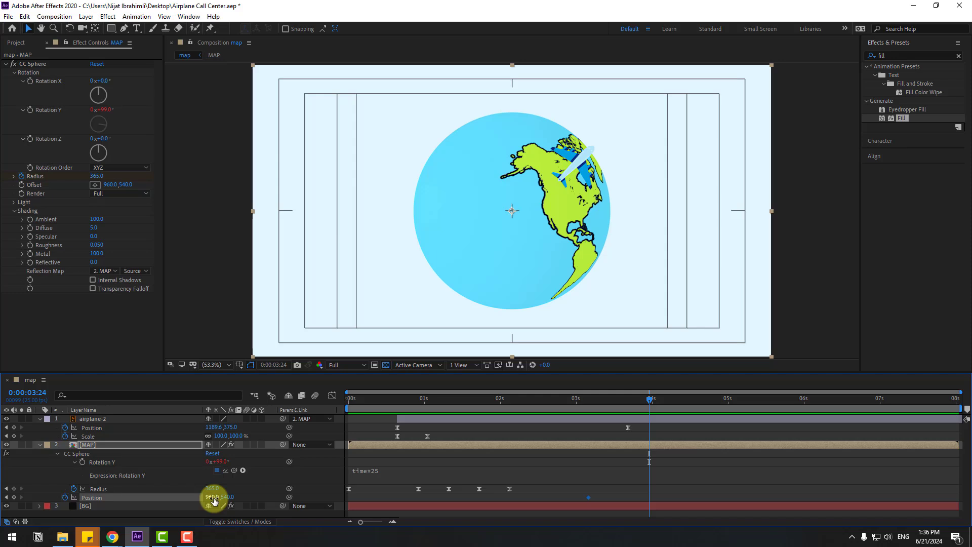
pyautogui.moveTo(213, 501); pyautogui.dragTo(57, 505)
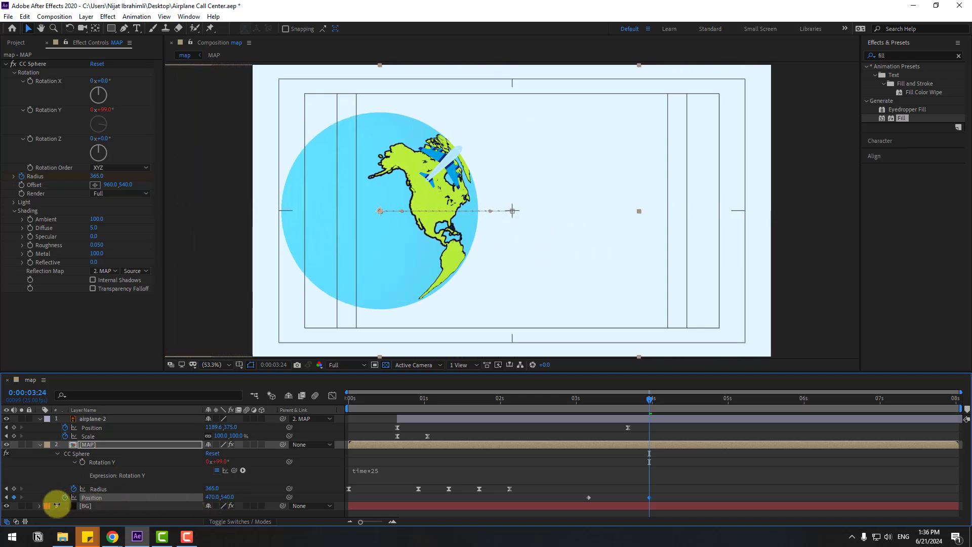
# Keyframe the CC Sphere Radius at its unchanged size at 0:00:03:04 and at 187 at 0:00:03:24.
pyautogui.moveTo(648, 402)
pyautogui.mouseDown()
pyautogui.moveTo(587, 407)
pyautogui.moveTo(650, 403)
pyautogui.mouseUp()
pyautogui.click(14, 489)
pyautogui.moveTo(213, 489); pyautogui.dragTo(135, 497)
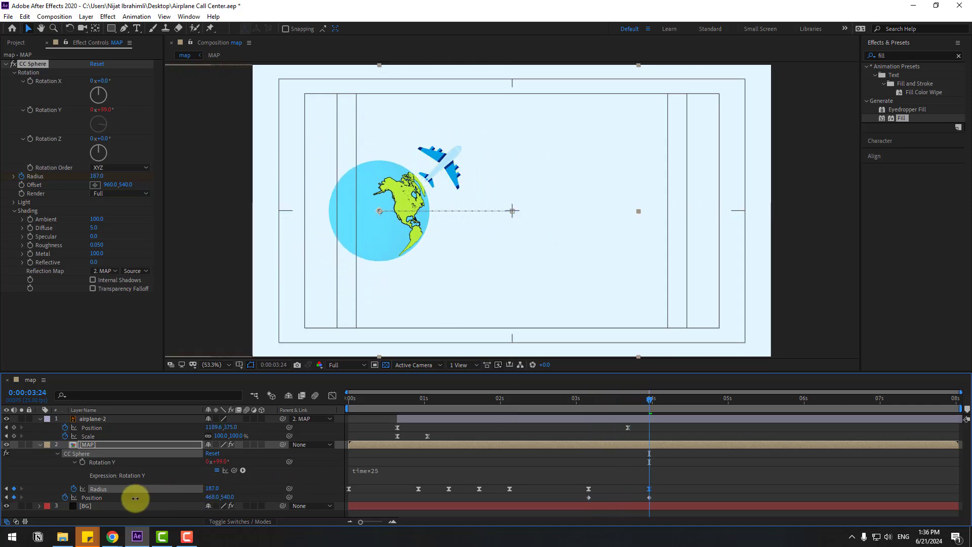
# Keyframe the airplane's Scale at 100% at 0:00:03:05 and at 0% at about 0:00:03:16, and check the shrinking.
pyautogui.moveTo(651, 399); pyautogui.dragTo(594, 412)
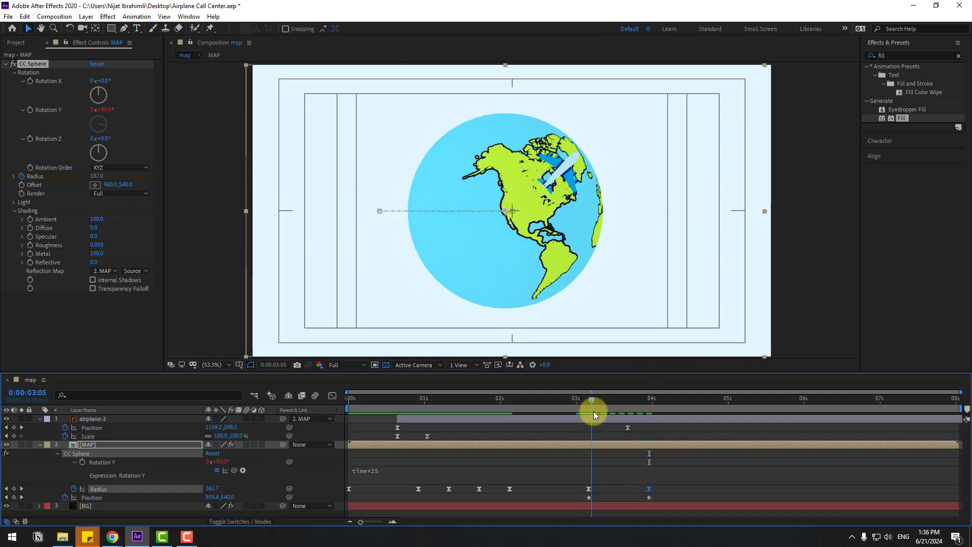
pyautogui.click(95, 419)
pyautogui.click(14, 436)
pyautogui.moveTo(592, 400); pyautogui.dragTo(625, 401)
pyautogui.moveTo(221, 436); pyautogui.dragTo(213, 440)
pyautogui.moveTo(588, 403); pyautogui.dragTo(619, 405)
# Apply Easy Ease to the MAP layer's two Position keyframes, start the work area just before 3 seconds, and preview.
pyautogui.click(649, 497)
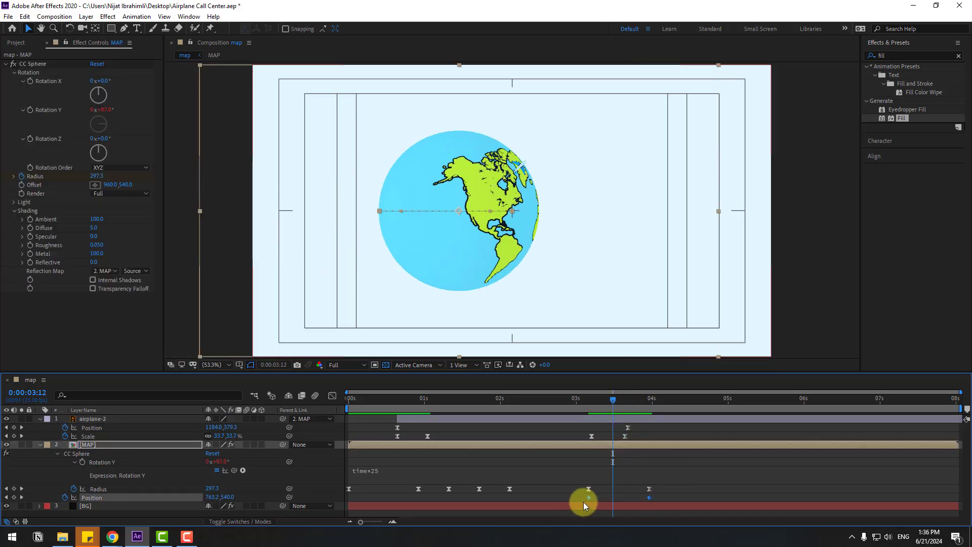
pyautogui.rightClick(587, 499)
pyautogui.moveTo(660, 492)
pyautogui.click(729, 426)
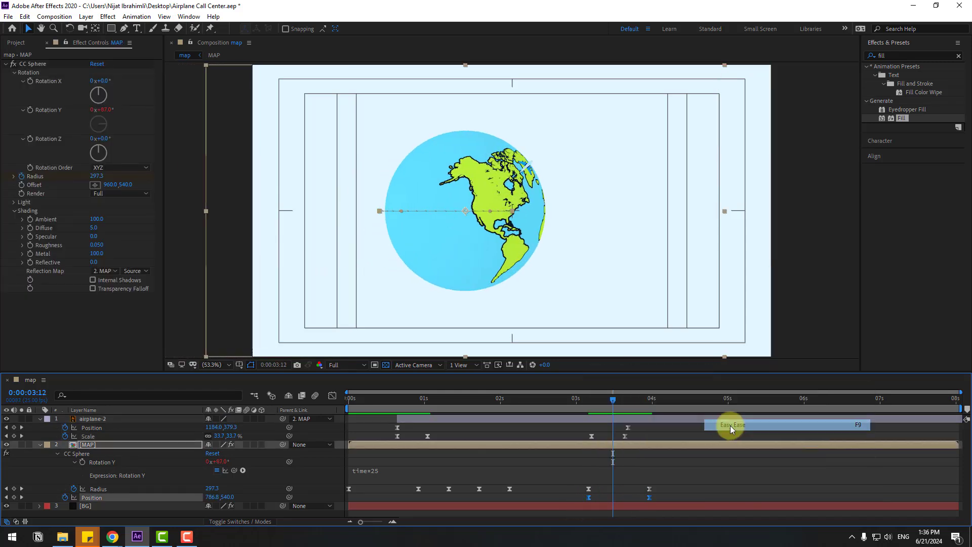
pyautogui.moveTo(347, 409); pyautogui.dragTo(559, 410)
pyautogui.press('space')
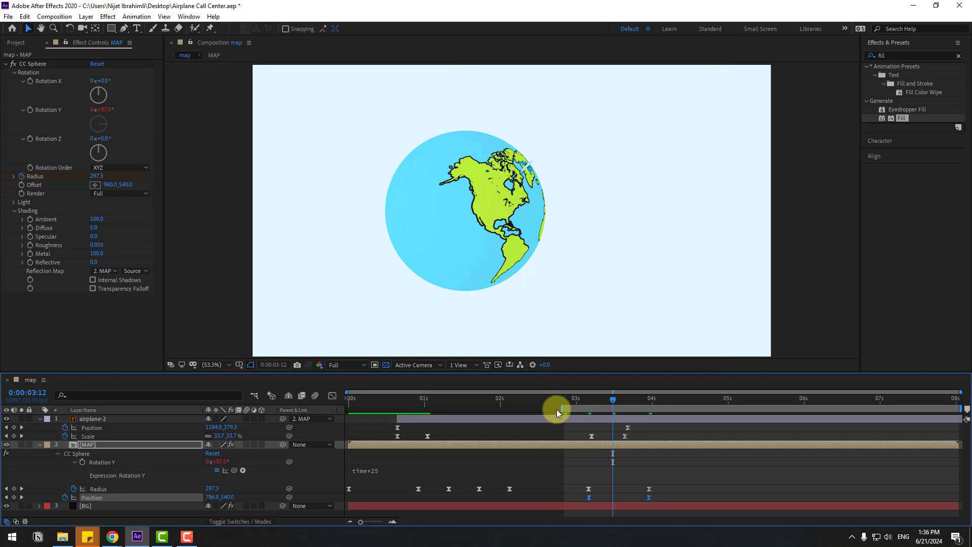
pyautogui.press('space')
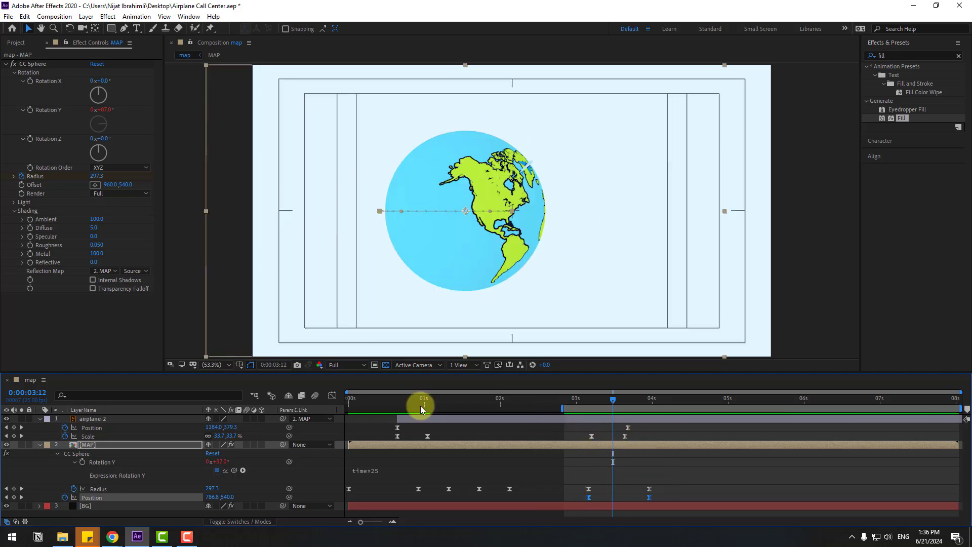
# Lengthen the outgoing ease of the MAP layer's first Position keyframe in the speed graph and preview the move.
pyautogui.click(332, 396)
pyautogui.click(597, 495)
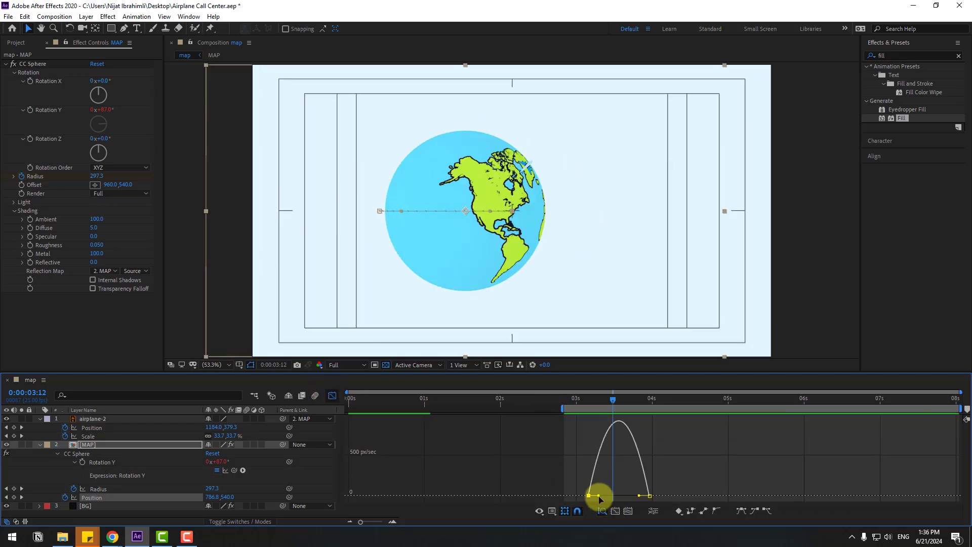
pyautogui.moveTo(608, 495); pyautogui.dragTo(612, 498)
pyautogui.press('space')
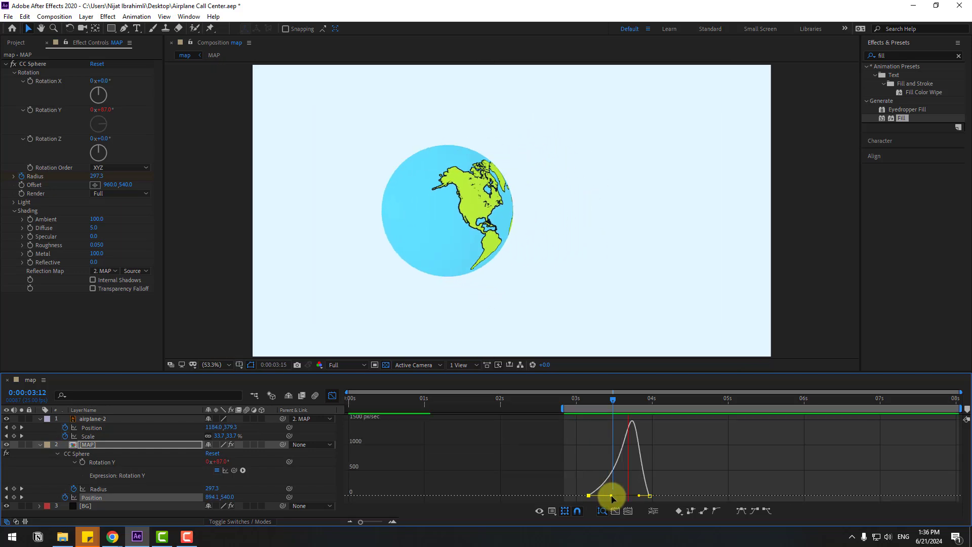
pyautogui.press('space')
pyautogui.click(333, 395)
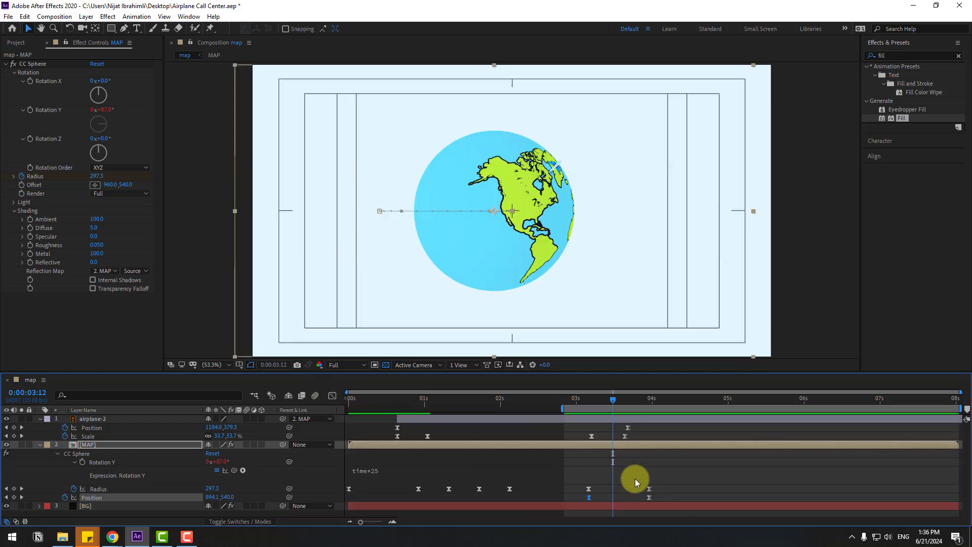
# Lengthen the easing between the last two CC Sphere Radius keyframes in the speed graph and preview the shrink.
pyautogui.click(594, 481)
pyautogui.moveTo(665, 488); pyautogui.dragTo(560, 481)
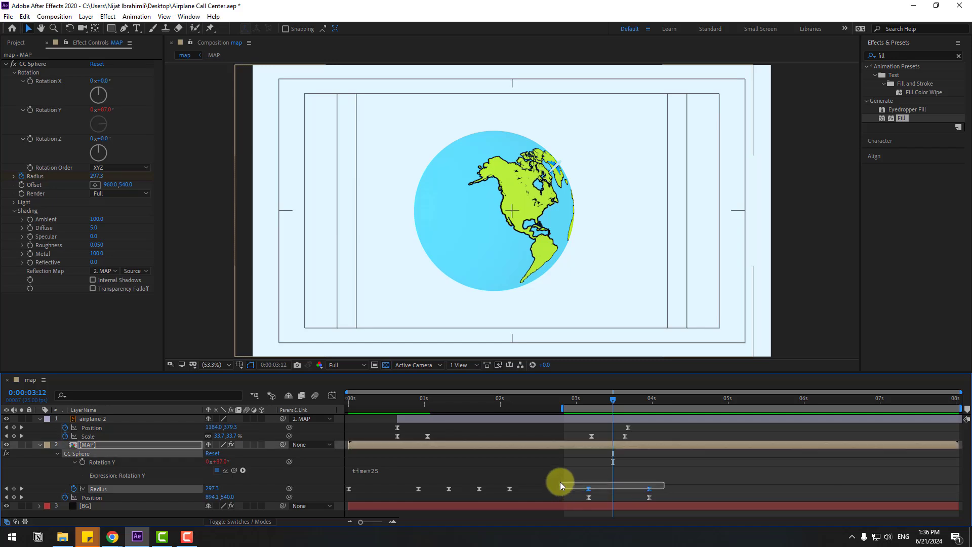
pyautogui.click(332, 396)
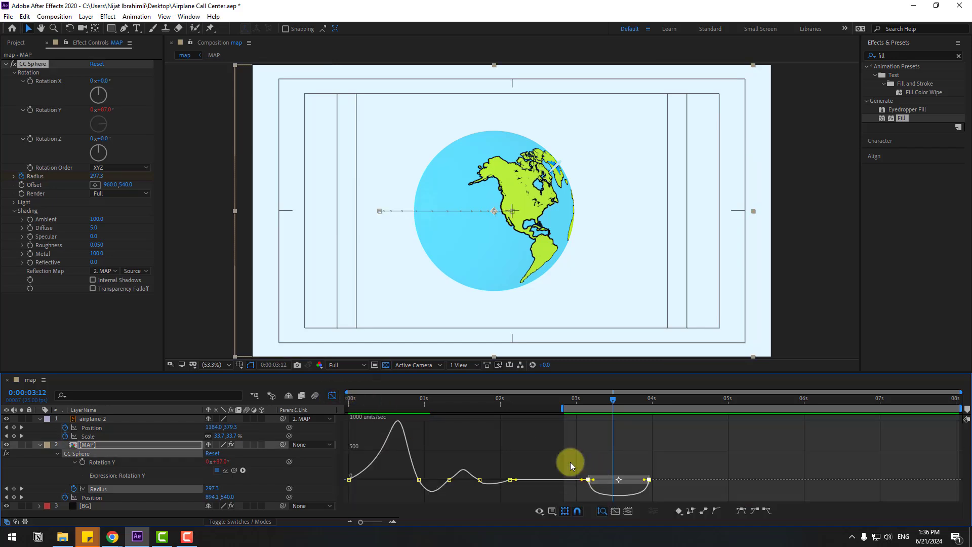
pyautogui.click(594, 476)
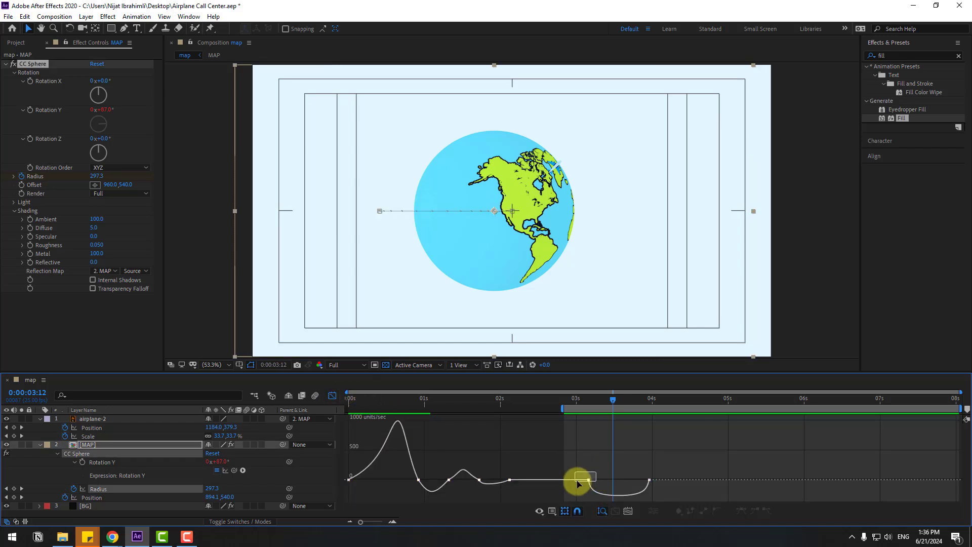
pyautogui.moveTo(577, 483); pyautogui.dragTo(630, 470)
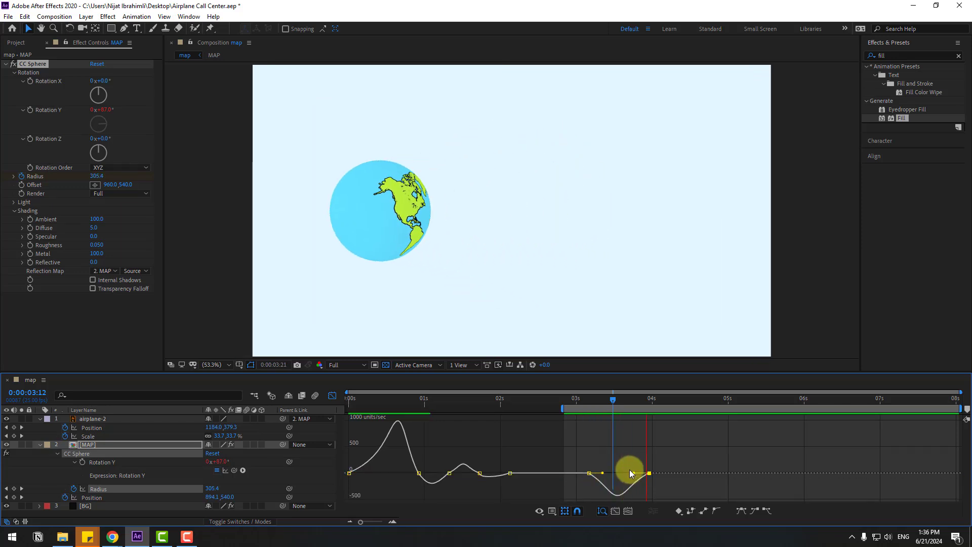
pyautogui.hotkey('shift', 'F3')
pyautogui.press('j')
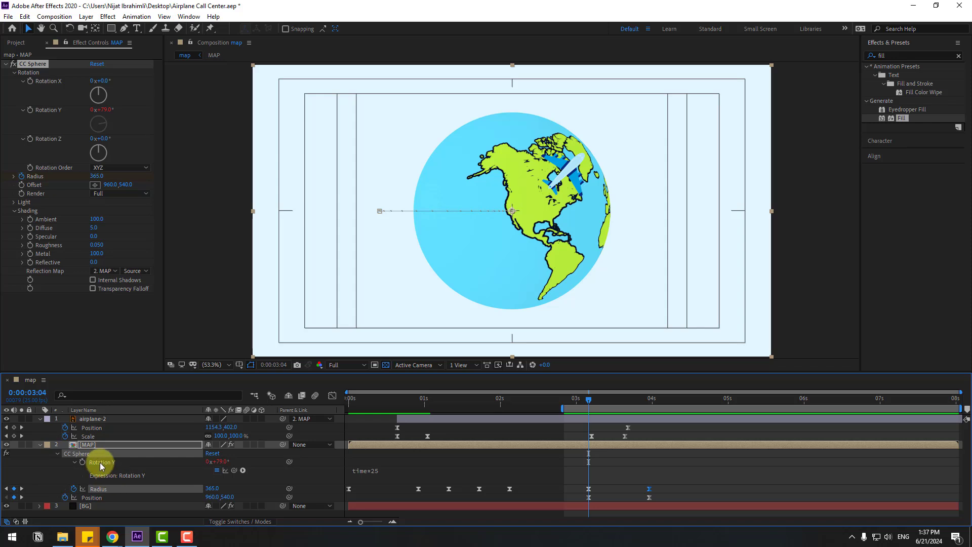
# Remove the time*25 expression from the CC Sphere Rotation Y and keyframe Rotation Y at 0° at 0:00:00:00.
pyautogui.click(376, 474)
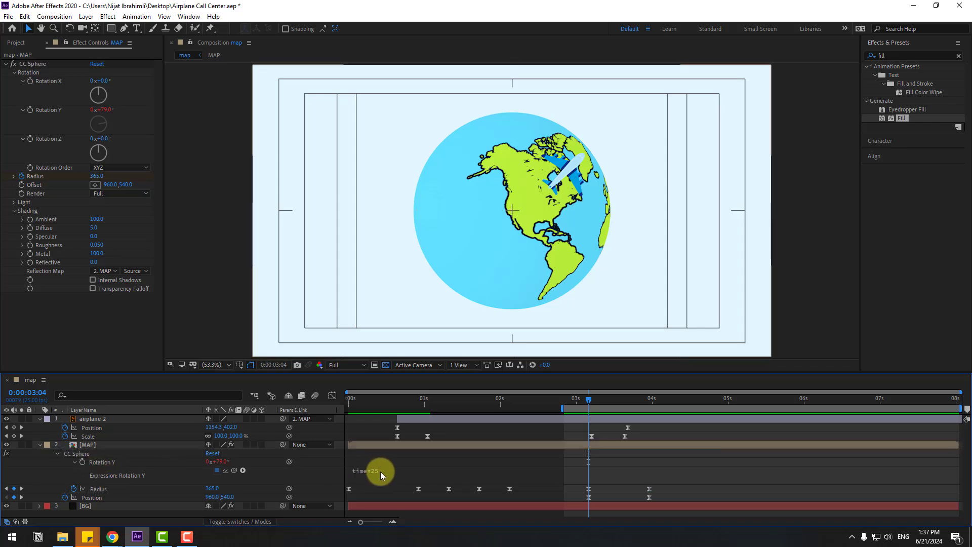
pyautogui.keyDown('alt'); pyautogui.click(84, 461); pyautogui.keyUp('alt')
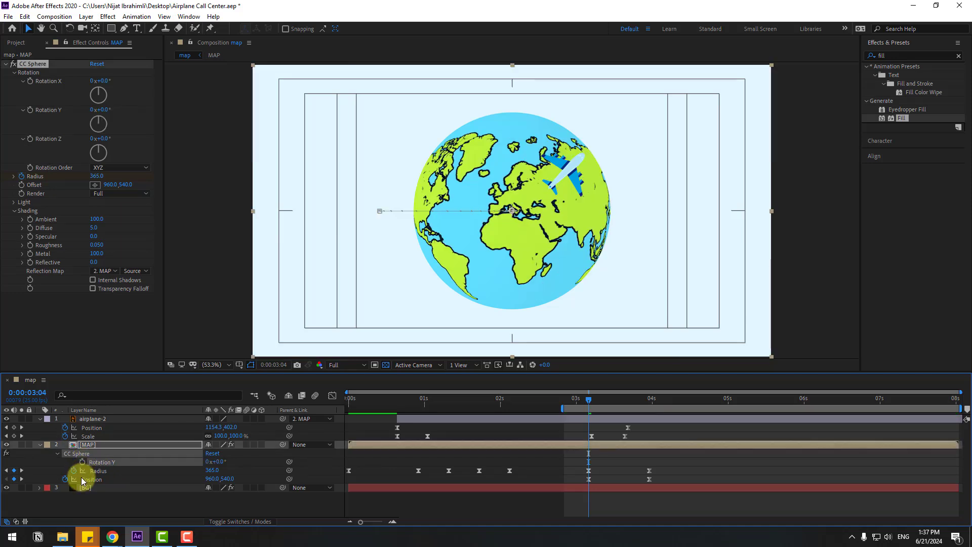
pyautogui.moveTo(560, 402); pyautogui.dragTo(347, 403)
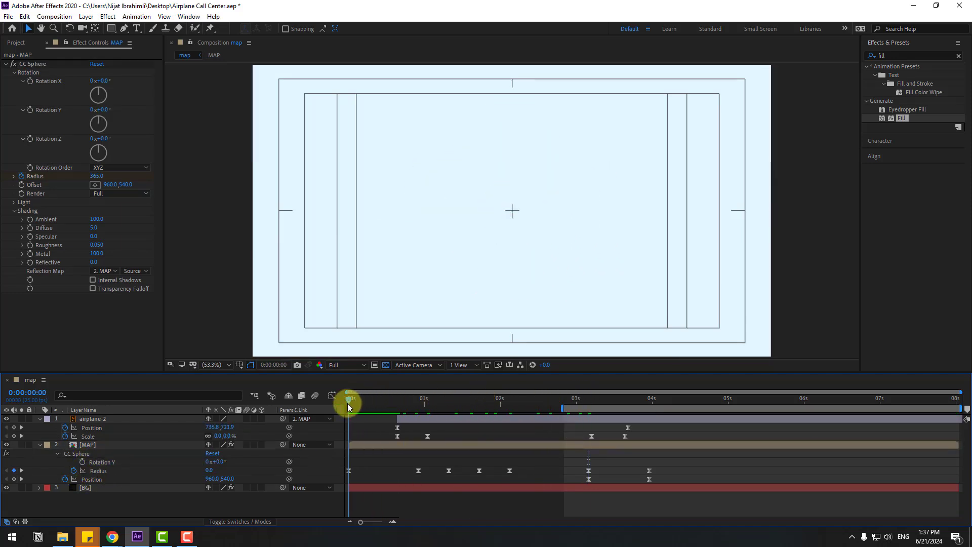
pyautogui.click(82, 462)
# Keyframe Rotation Y at 77° at 0:00:03:04 and at 1x+33° at 0:00:03:24, previewing the spin in between.
pyautogui.moveTo(354, 396); pyautogui.dragTo(588, 397)
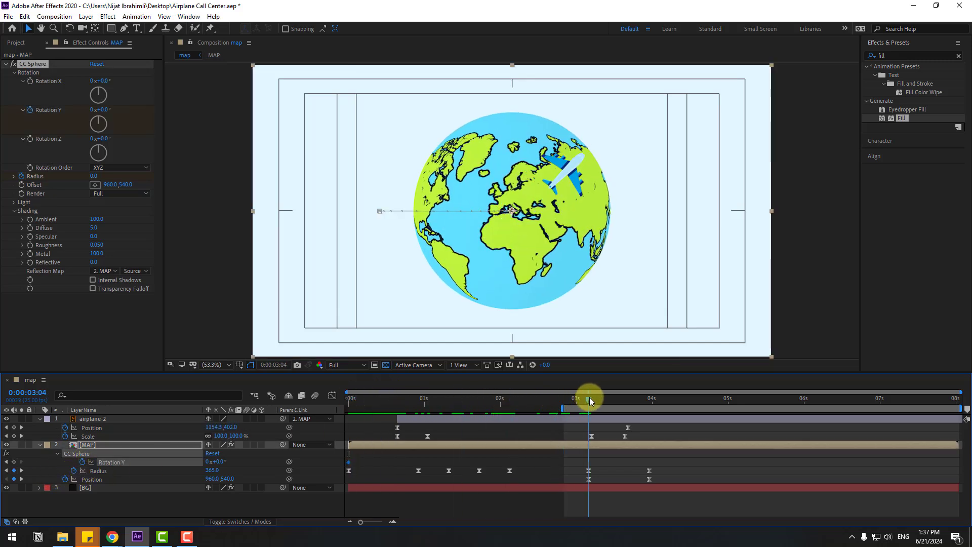
pyautogui.moveTo(221, 462); pyautogui.dragTo(268, 461)
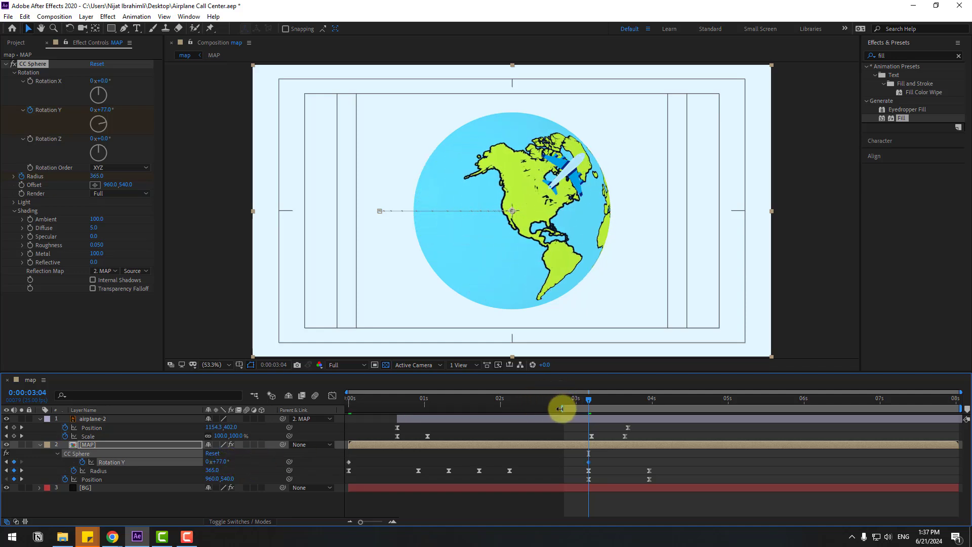
pyautogui.press('space')
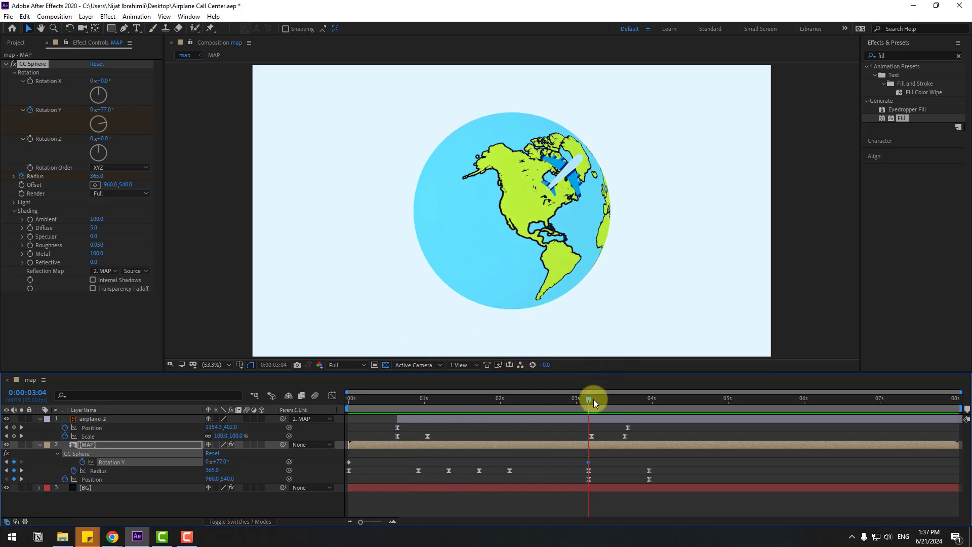
pyautogui.moveTo(593, 399); pyautogui.dragTo(648, 398)
pyautogui.moveTo(216, 462); pyautogui.dragTo(367, 450)
# Apply Easy Ease to the last two Rotation Y keyframes and preview the globe's fast spin.
pyautogui.moveTo(661, 460); pyautogui.dragTo(582, 464)
pyautogui.rightClick(591, 464)
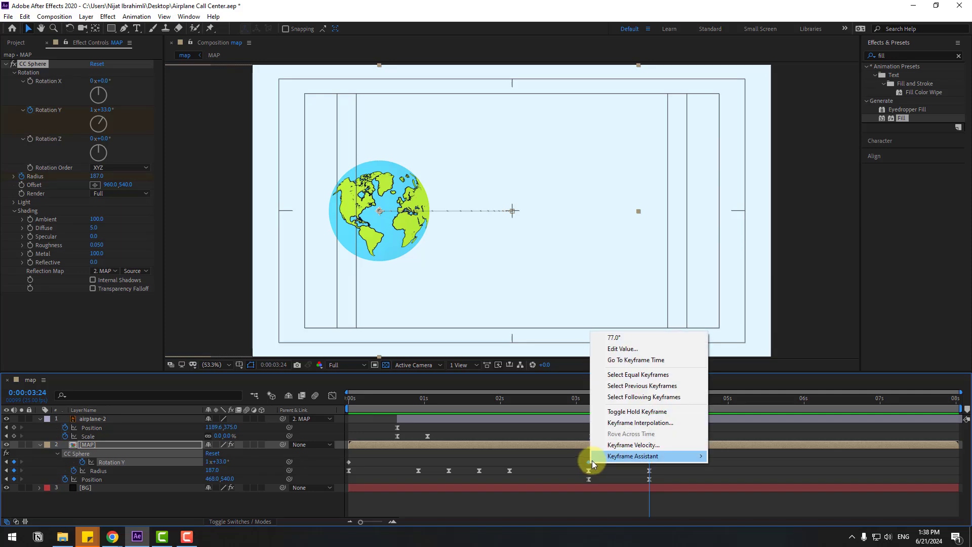
pyautogui.moveTo(652, 456)
pyautogui.click(732, 385)
pyautogui.click(565, 461)
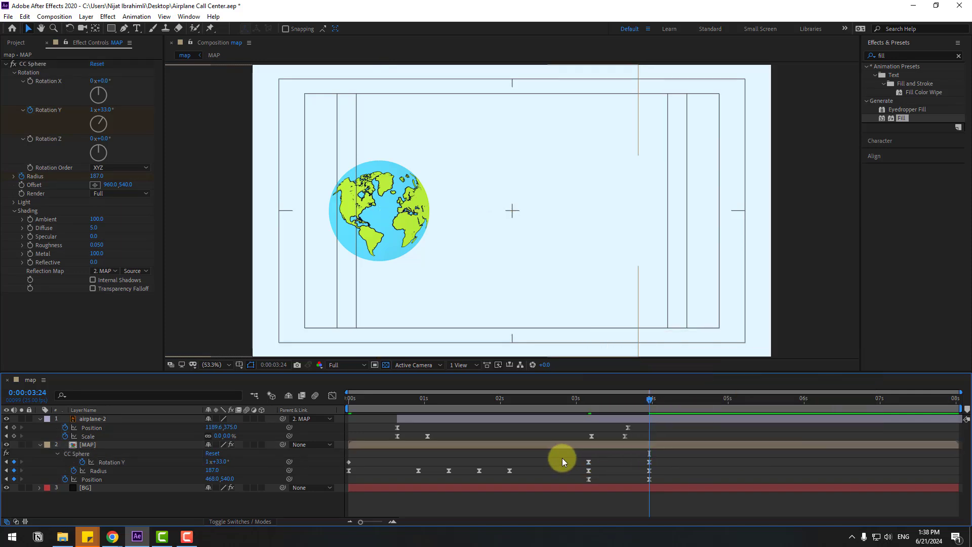
pyautogui.press('space')
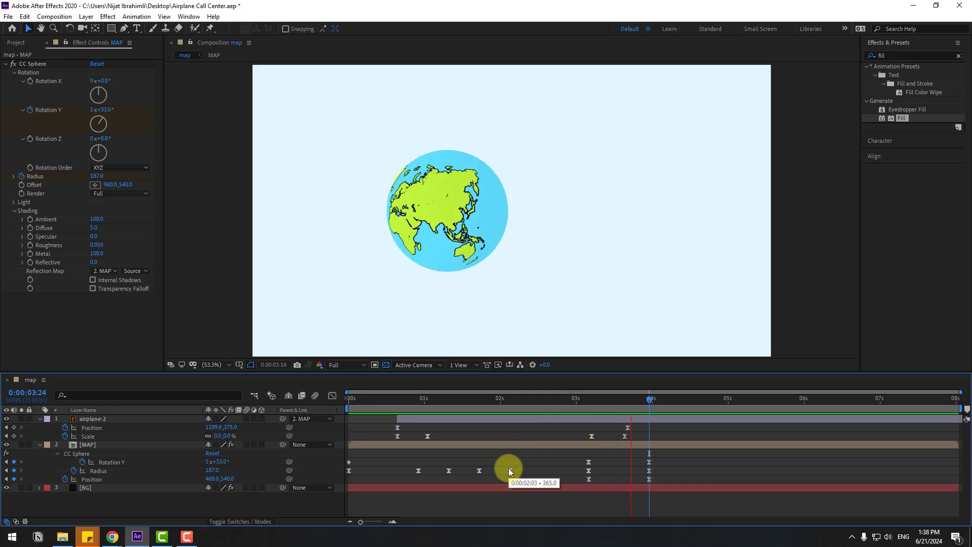
pyautogui.click(580, 399)
pyautogui.moveTo(585, 400); pyautogui.dragTo(631, 400)
# Lengthen the outgoing ease of the 0:00:03:04 Rotation Y keyframe in the speed graph and preview from about 3 seconds.
pyautogui.click(588, 461)
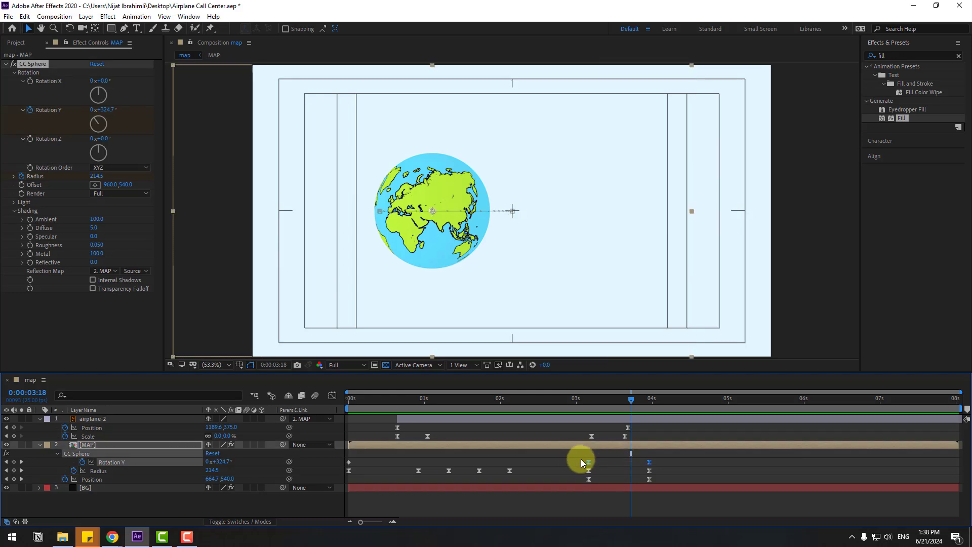
pyautogui.click(332, 395)
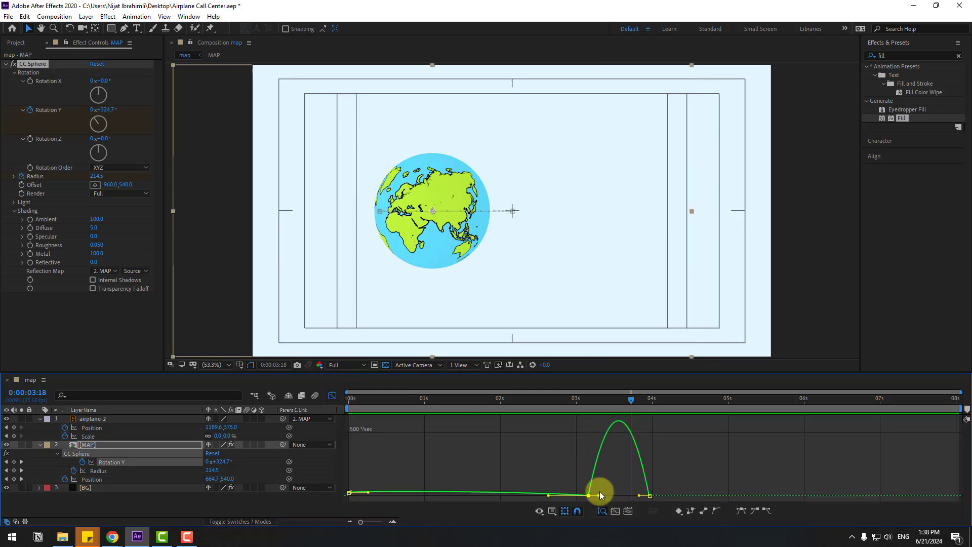
pyautogui.moveTo(599, 492); pyautogui.dragTo(609, 492)
pyautogui.moveTo(342, 413); pyautogui.dragTo(571, 413)
pyautogui.press('space')
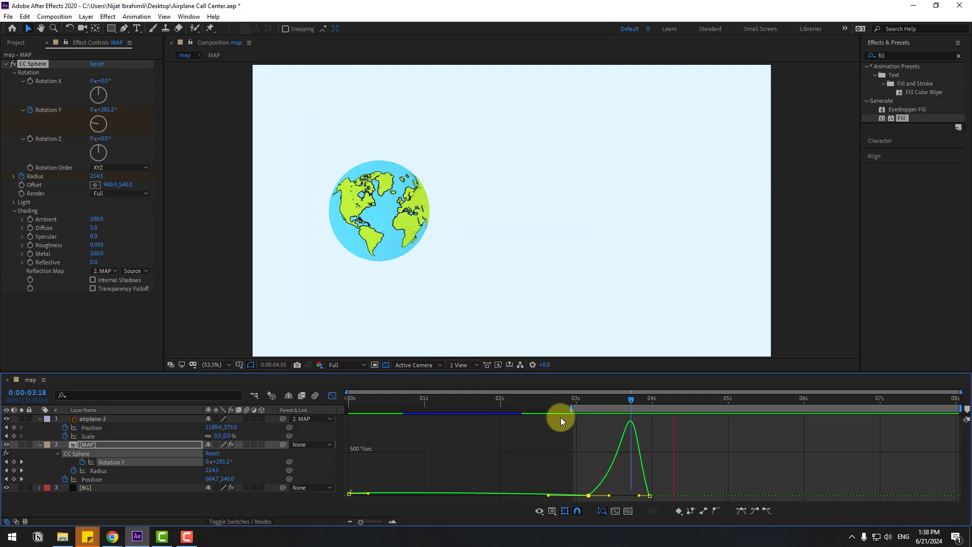
pyautogui.press('space')
pyautogui.click(332, 396)
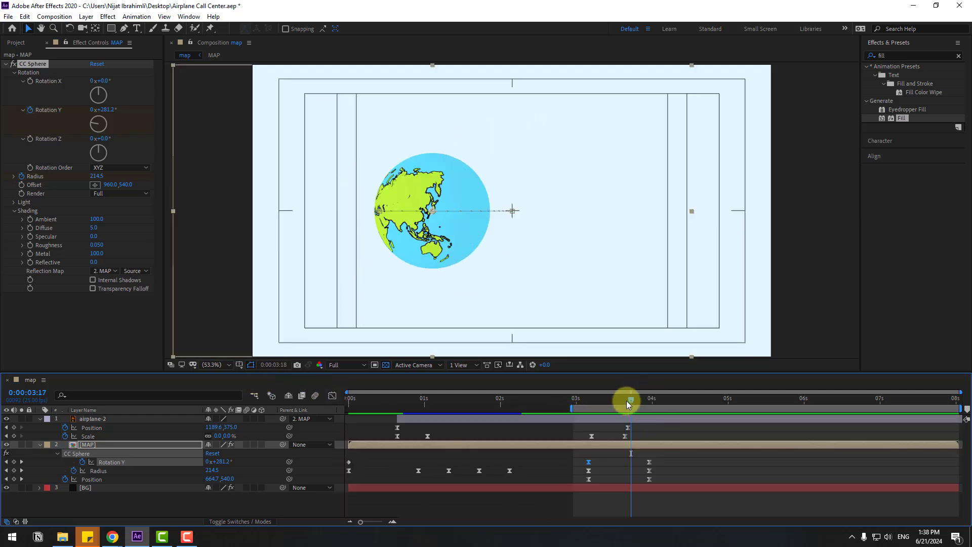
# Keyframe the globe's Rotation Y at 1x+79° at 0:00:05:01.
pyautogui.moveTo(627, 400); pyautogui.dragTo(732, 405)
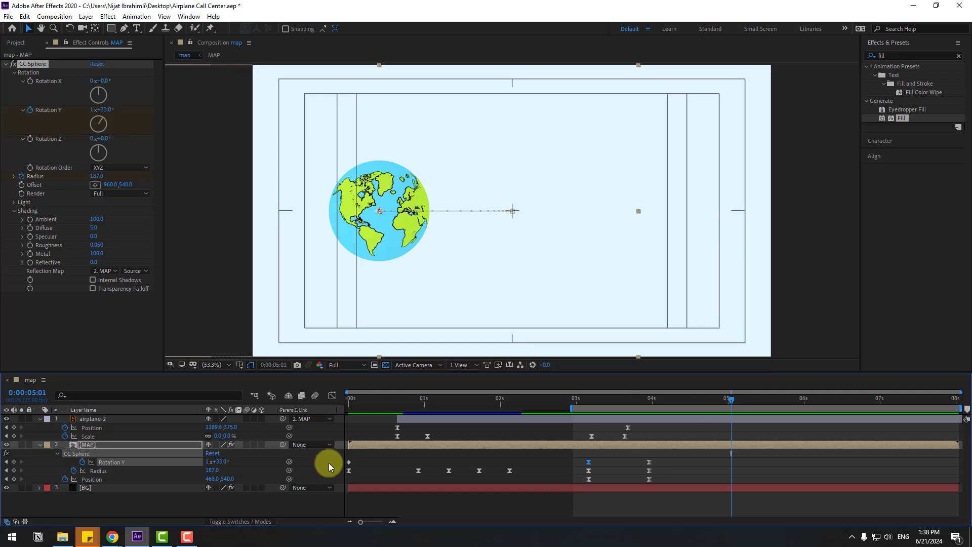
pyautogui.click(254, 499)
pyautogui.moveTo(220, 462); pyautogui.dragTo(246, 459)
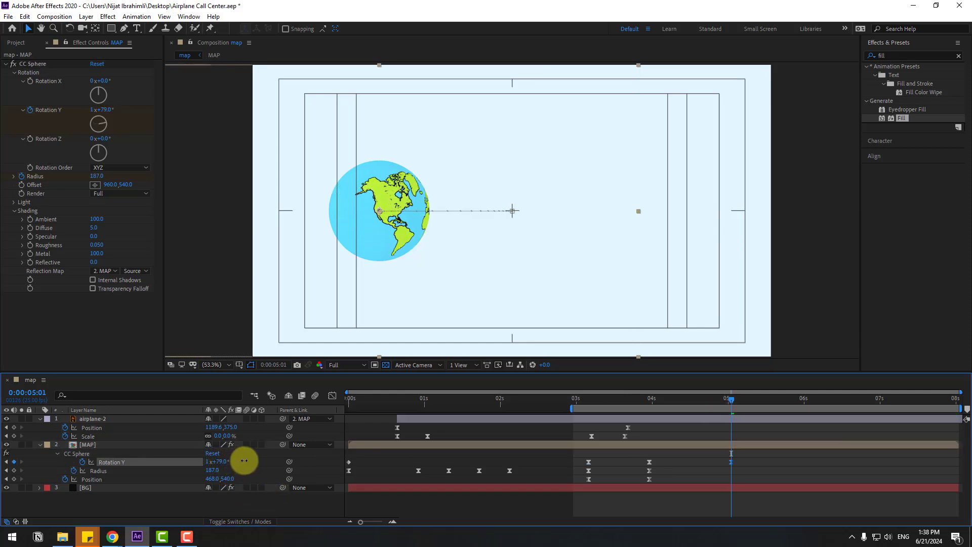
# Move the last Rotation Y keyframe to about 6 seconds and the 0:00:03:24 one to about 4.4 seconds, previewing the spin.
pyautogui.moveTo(731, 462); pyautogui.dragTo(806, 466)
pyautogui.press('space')
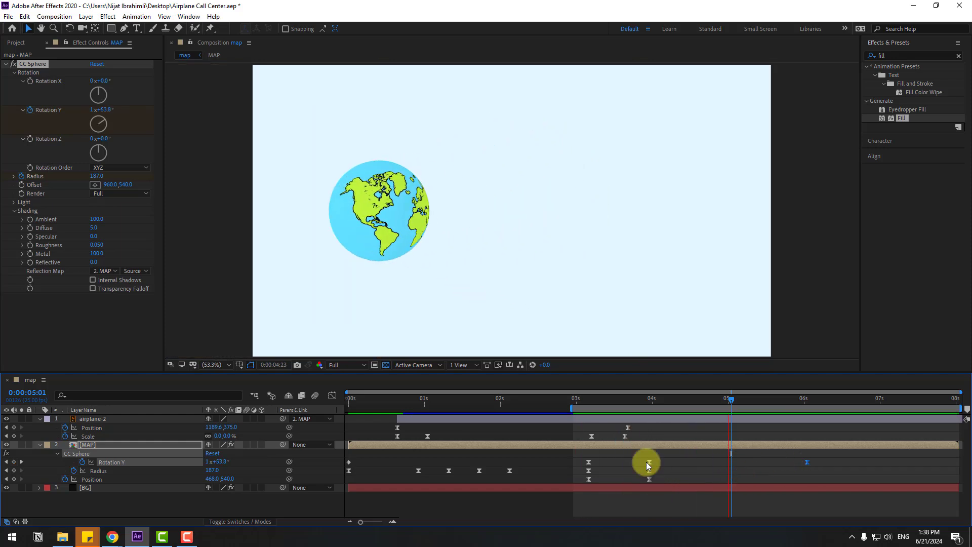
pyautogui.press('space')
pyautogui.moveTo(648, 460); pyautogui.dragTo(680, 463)
pyautogui.press('space')
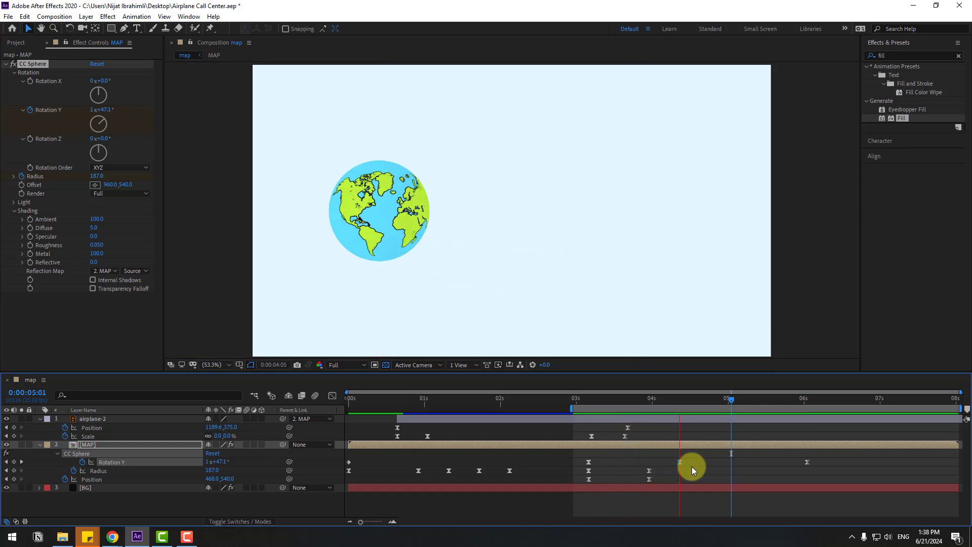
pyautogui.press('space')
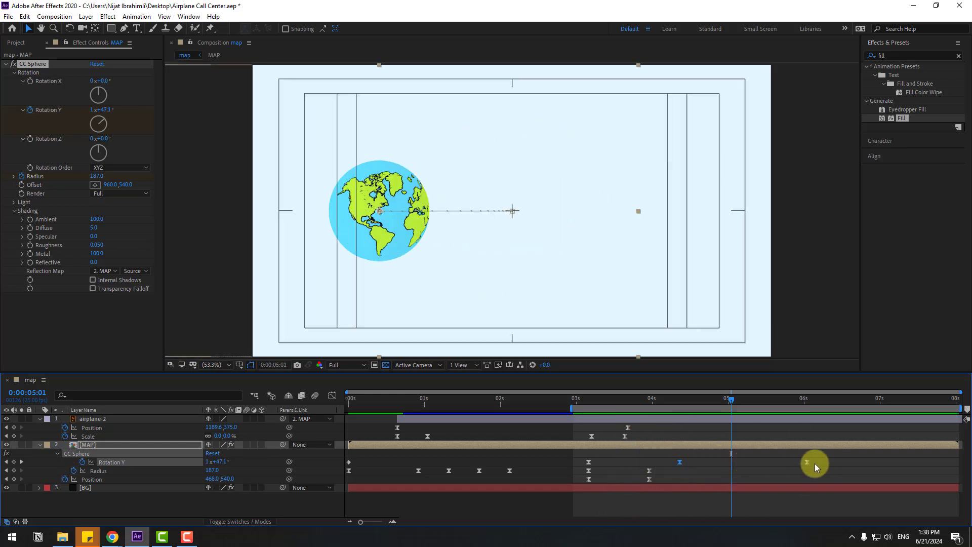
# In the speed graph, lengthen the last Rotation Y keyframe's incoming ease and the preceding keyframe's outgoing ease.
pyautogui.moveTo(815, 463); pyautogui.dragTo(565, 458)
pyautogui.click(332, 396)
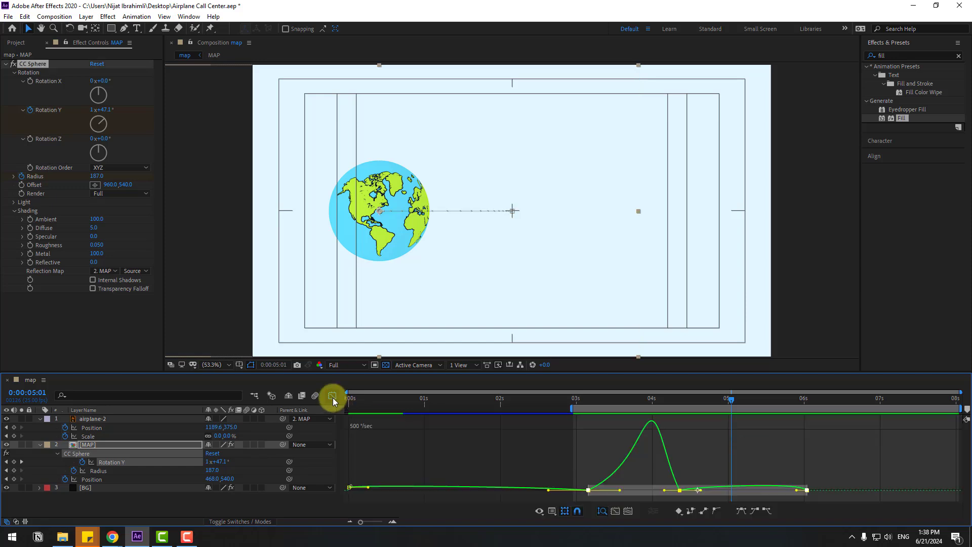
pyautogui.moveTo(654, 474); pyautogui.dragTo(694, 500)
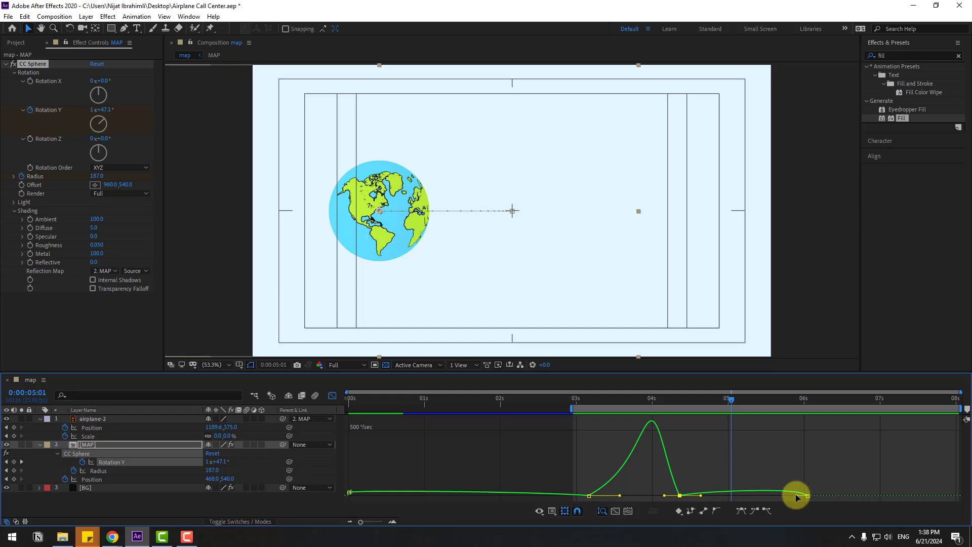
pyautogui.moveTo(797, 498); pyautogui.dragTo(777, 496)
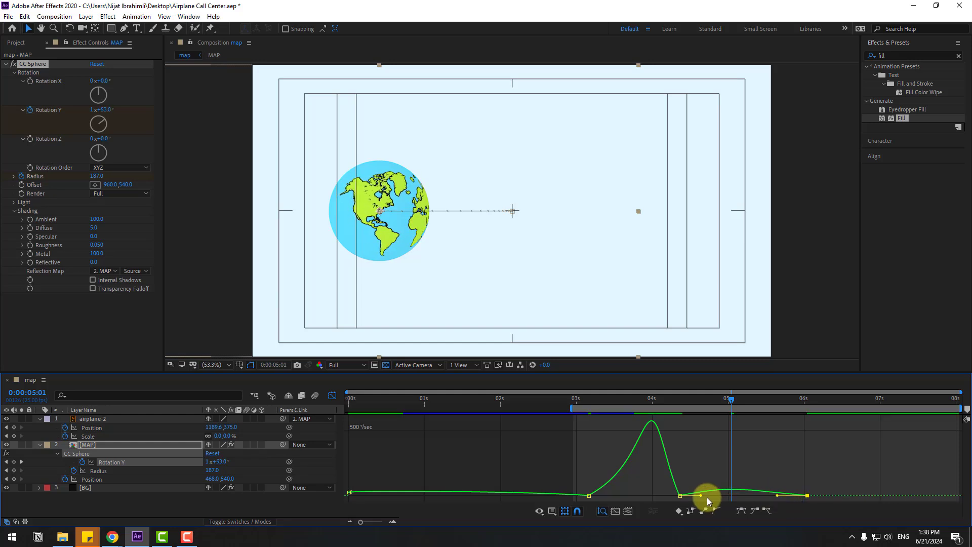
pyautogui.moveTo(705, 499); pyautogui.dragTo(710, 496)
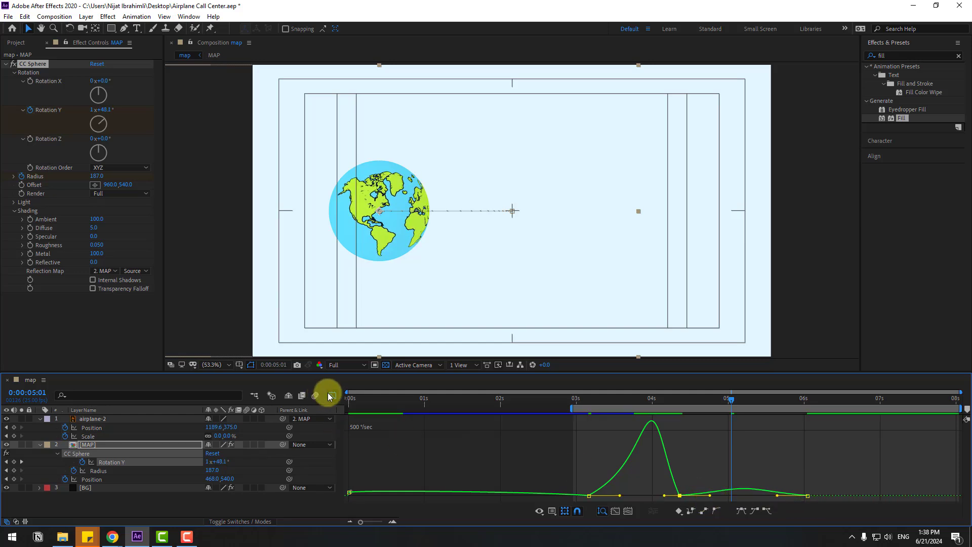
pyautogui.click(331, 396)
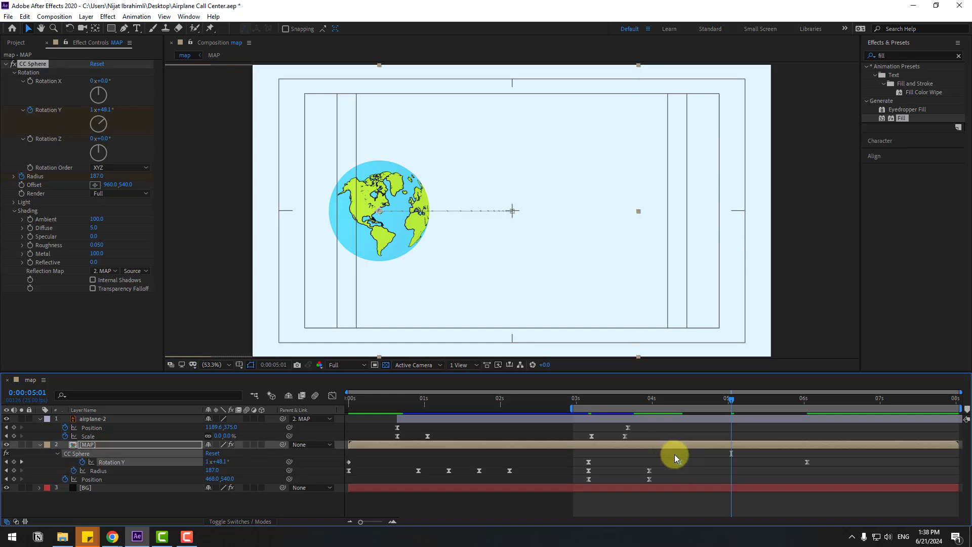
# Convert the Rotation Y keyframe at about 4.4 seconds to Auto Bezier and preview the smoothed spin.
pyautogui.keyDown('ctrl'); pyautogui.click(679, 463); pyautogui.keyUp('ctrl')
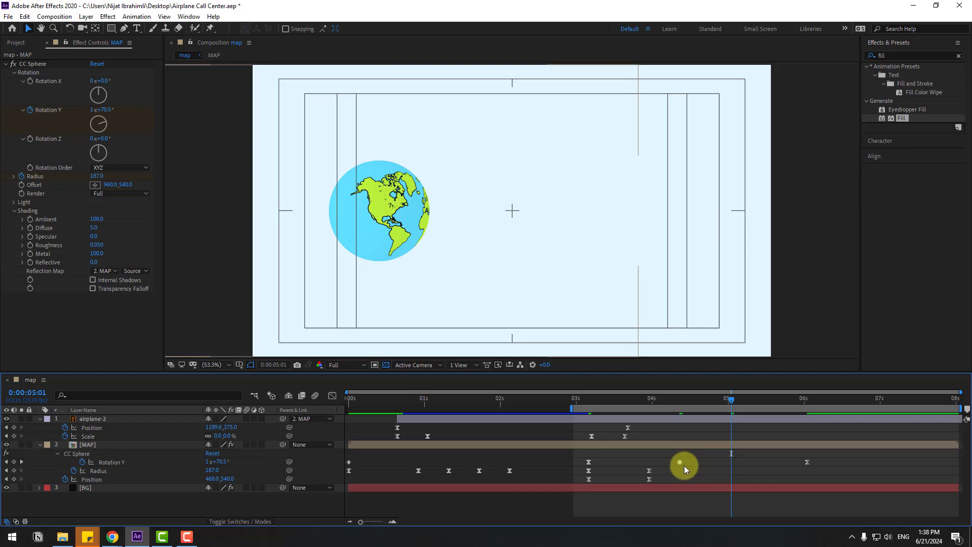
pyautogui.press('space')
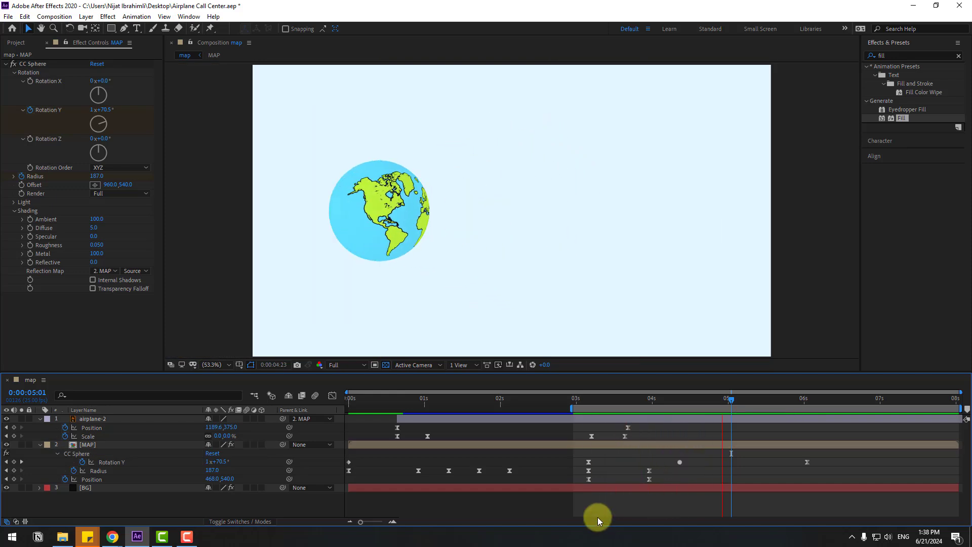
pyautogui.press('space')
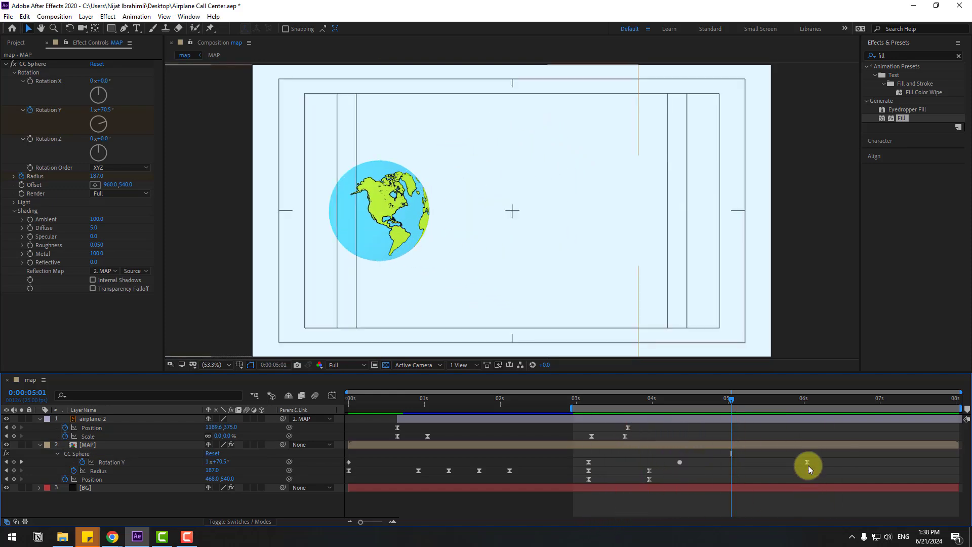
# Move the last Rotation Y keyframe to the end of the timeline, about 8 seconds, and preview the slower spin.
pyautogui.moveTo(809, 463); pyautogui.dragTo(958, 468)
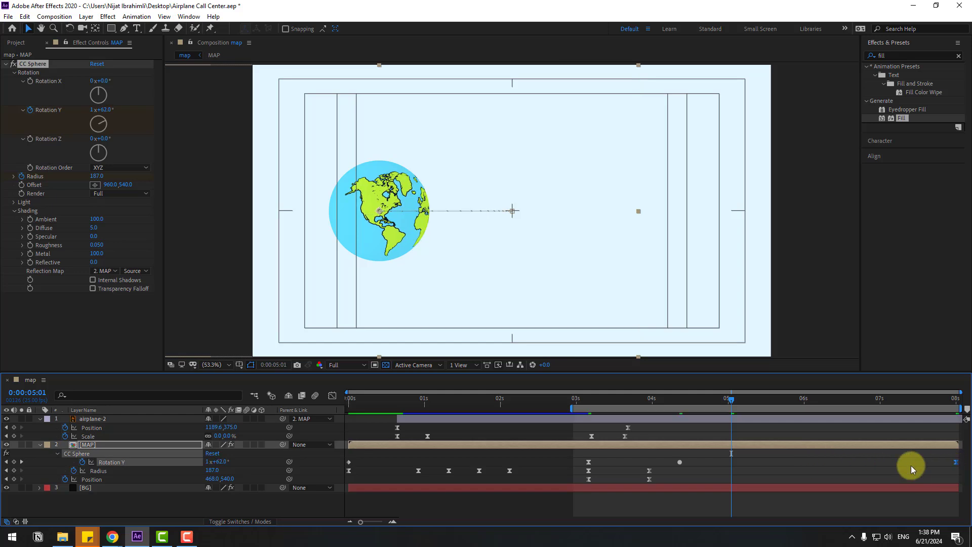
pyautogui.press('space')
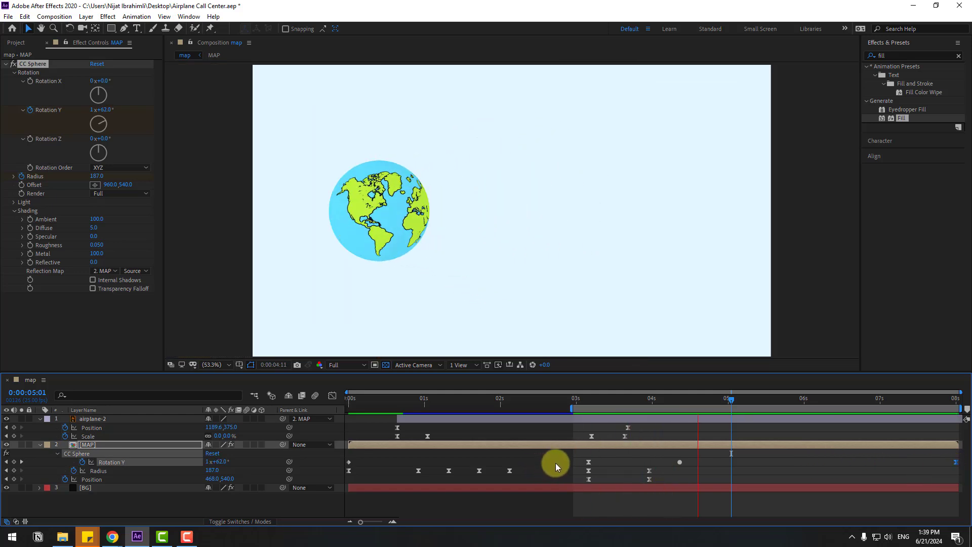
pyautogui.click(558, 498)
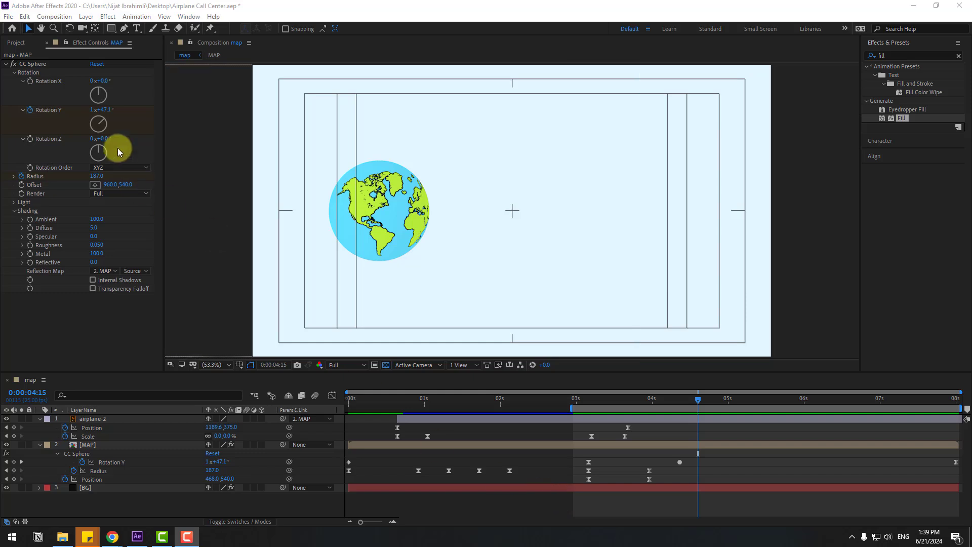
# Open the call_center composition and delete the brown-haired and blond operator characters.
pyautogui.click(14, 42)
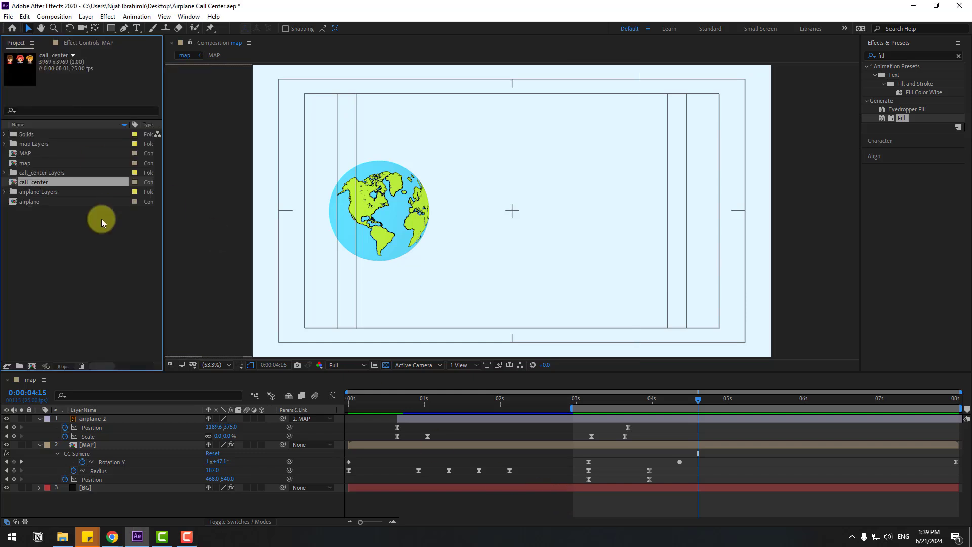
pyautogui.doubleClick(41, 181)
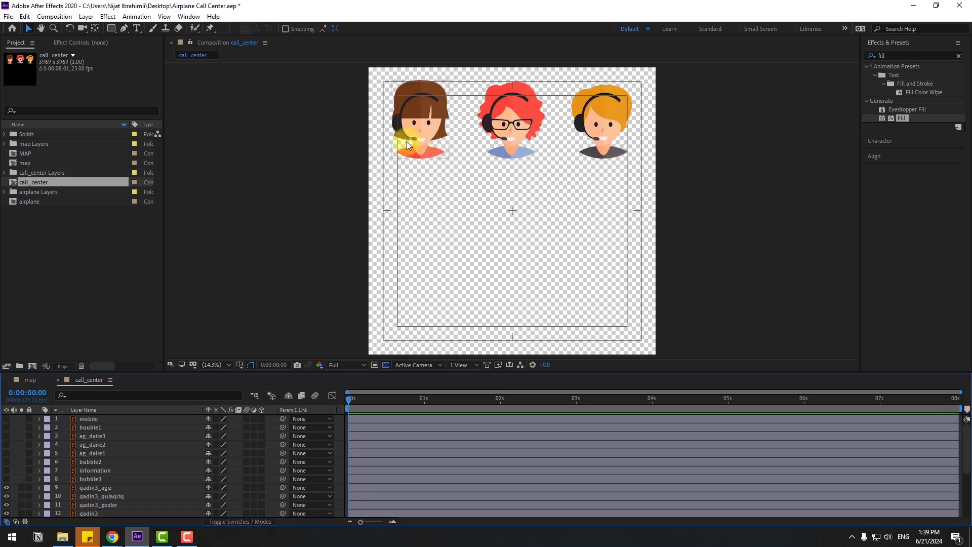
pyautogui.moveTo(329, 75); pyautogui.dragTo(440, 165)
pyautogui.press('Delete')
pyautogui.moveTo(692, 63); pyautogui.dragTo(574, 187)
pyautogui.press('Delete')
# Select all layers of the red-haired operator and move the character to the centre of the composition.
pyautogui.moveTo(560, 86); pyautogui.dragTo(467, 157)
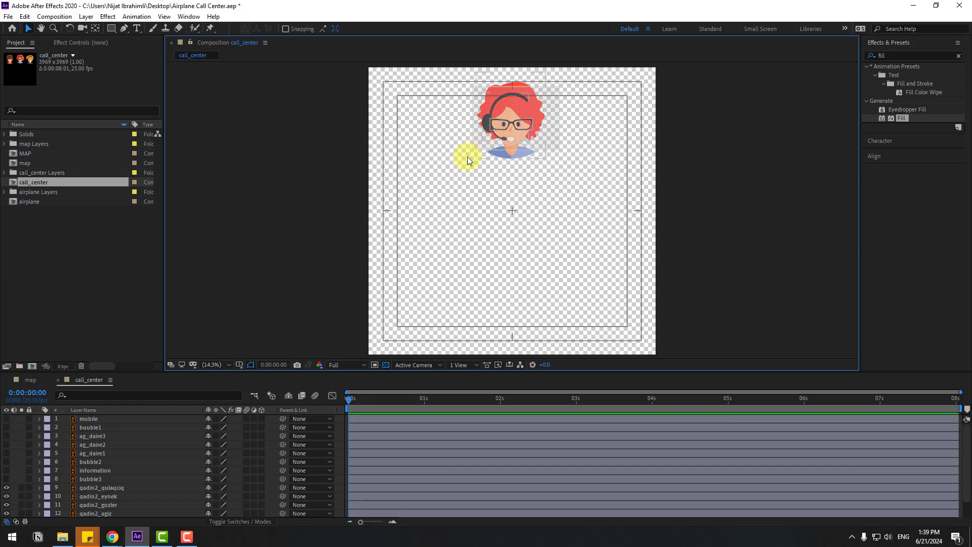
pyautogui.moveTo(512, 123); pyautogui.dragTo(513, 212)
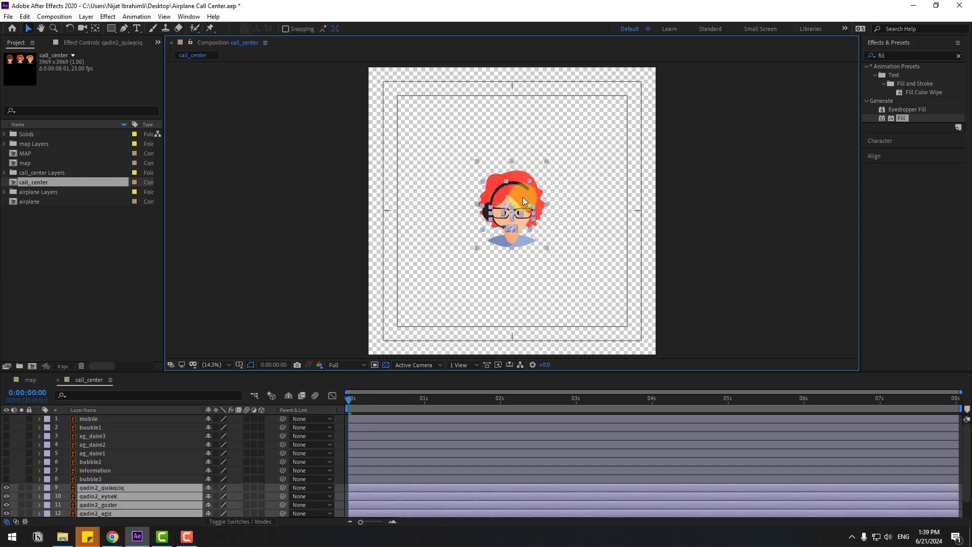
pyautogui.click(273, 273)
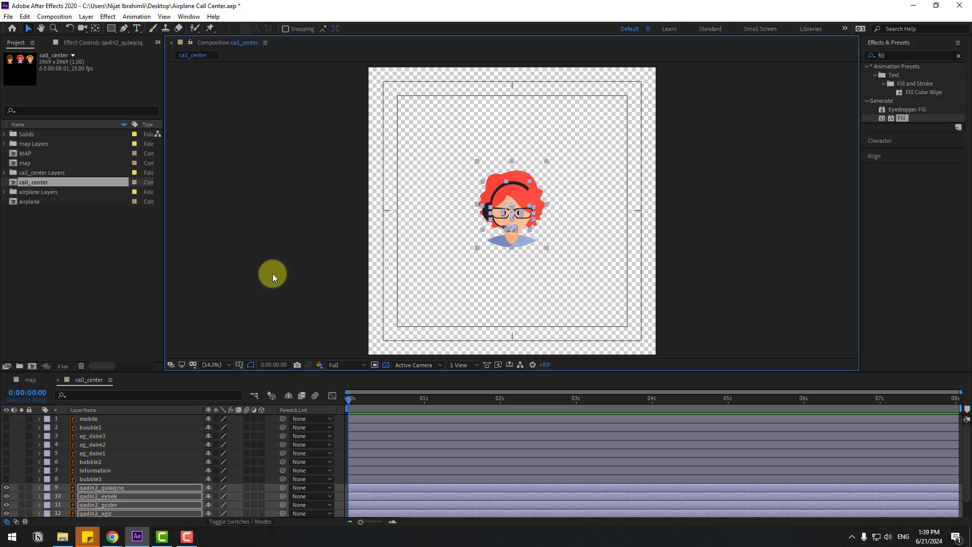
# Draw a region of interest closely around the red-haired operator and crop the composition to it.
pyautogui.click(374, 365)
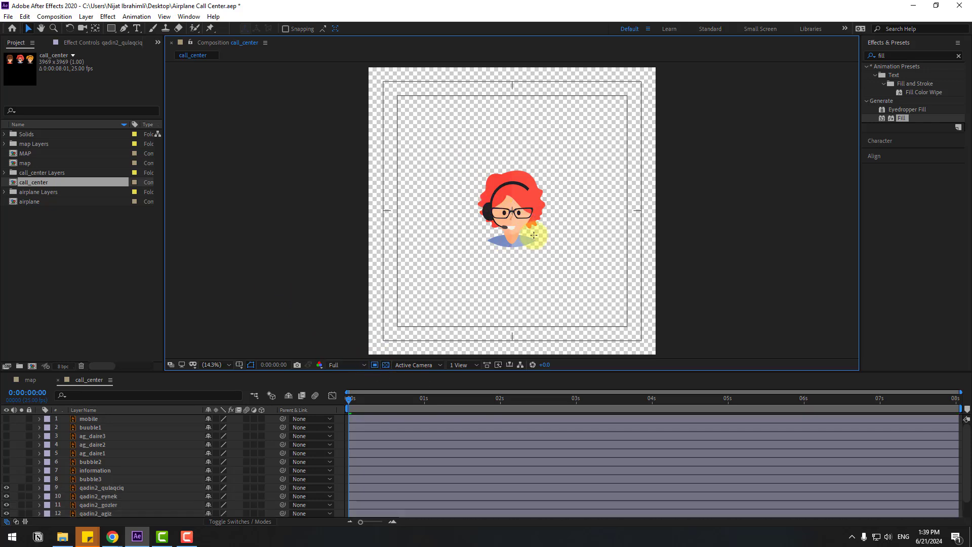
pyautogui.moveTo(470, 164); pyautogui.dragTo(553, 249)
pyautogui.click(54, 17)
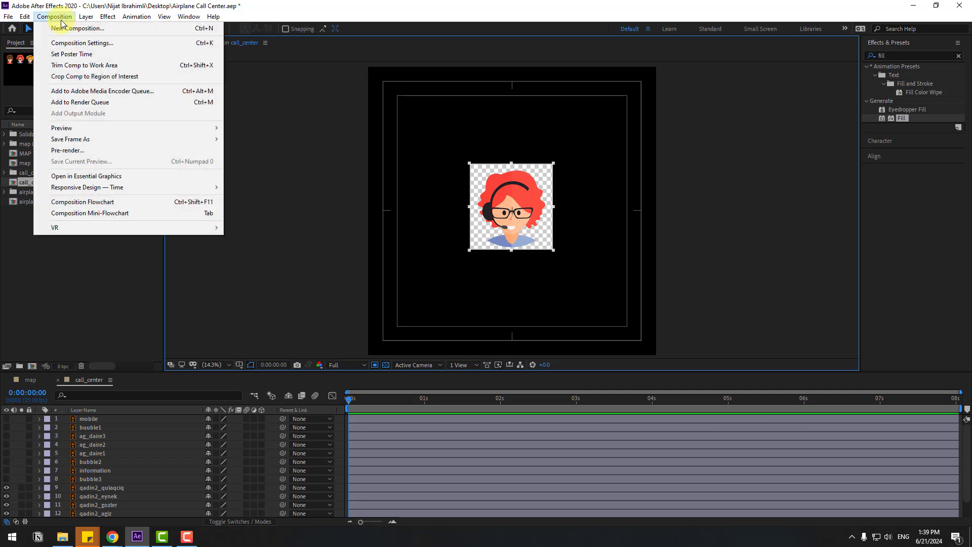
pyautogui.click(123, 76)
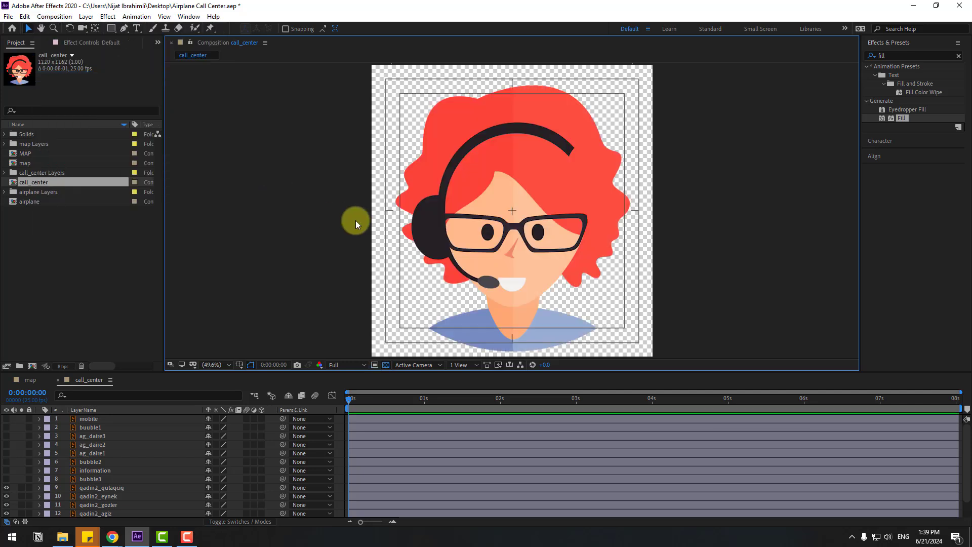
# Delete the hidden layers from mobile through bubble3, as well as the Capa 1 layer.
pyautogui.click(87, 477)
pyautogui.keyDown('shift'); pyautogui.click(94, 421); pyautogui.keyUp('shift')
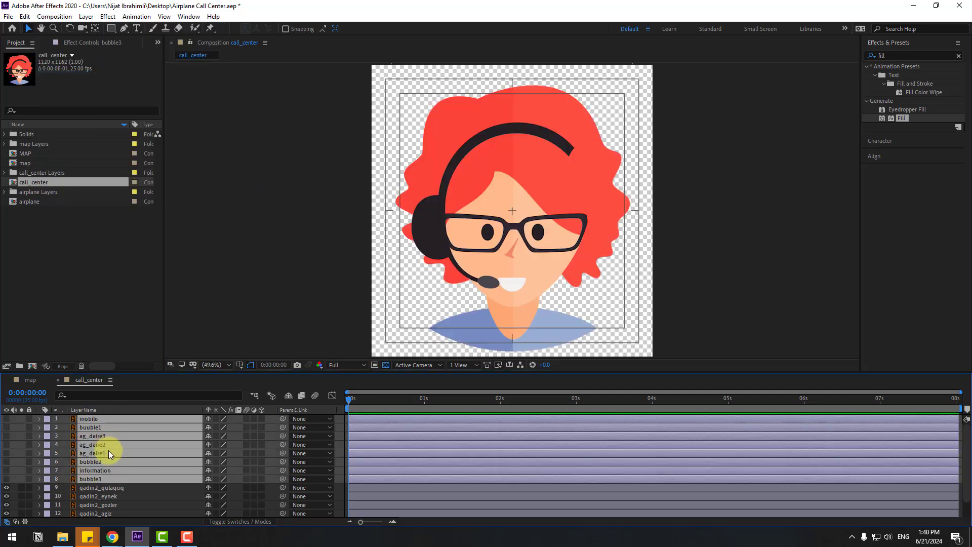
pyautogui.press('Delete')
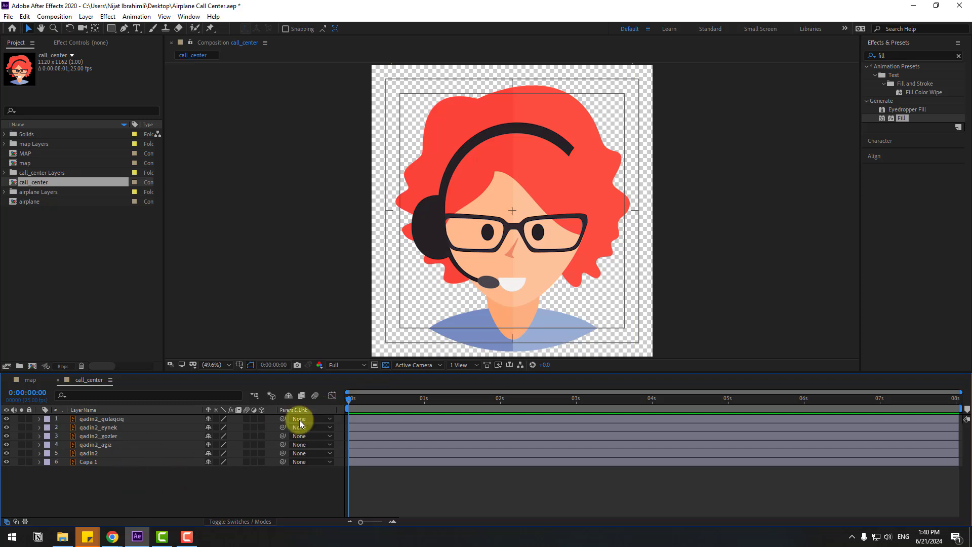
pyautogui.click(86, 462)
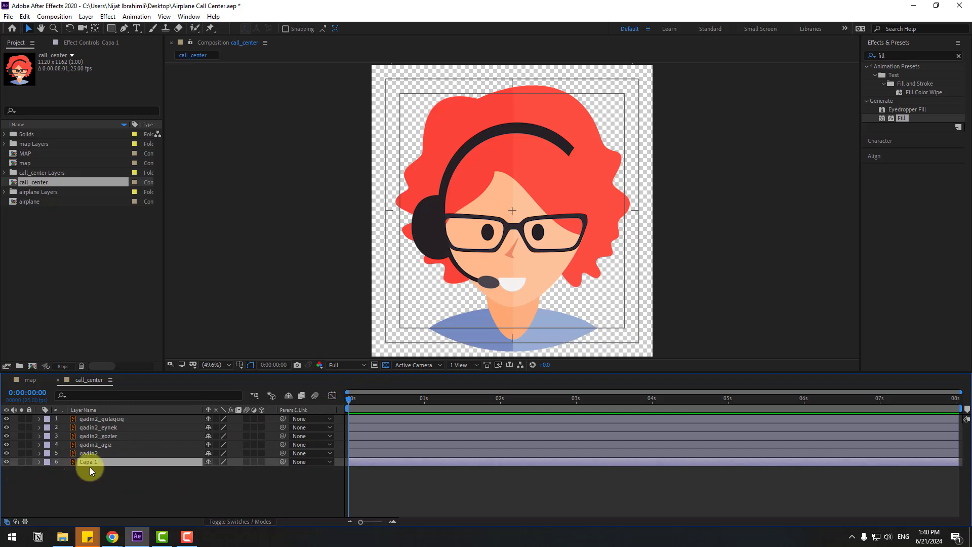
pyautogui.press('Delete')
# Move the anchor point of the qadin2 layer to the bottom centre of the operator's shoulders.
pyautogui.click(90, 451)
pyautogui.click(6, 453)
pyautogui.click(6, 453)
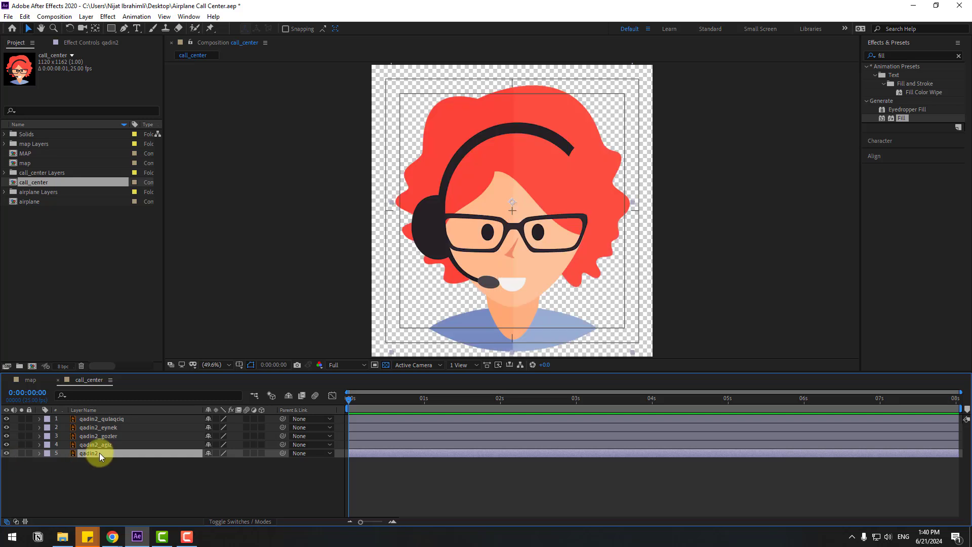
pyautogui.click(95, 29)
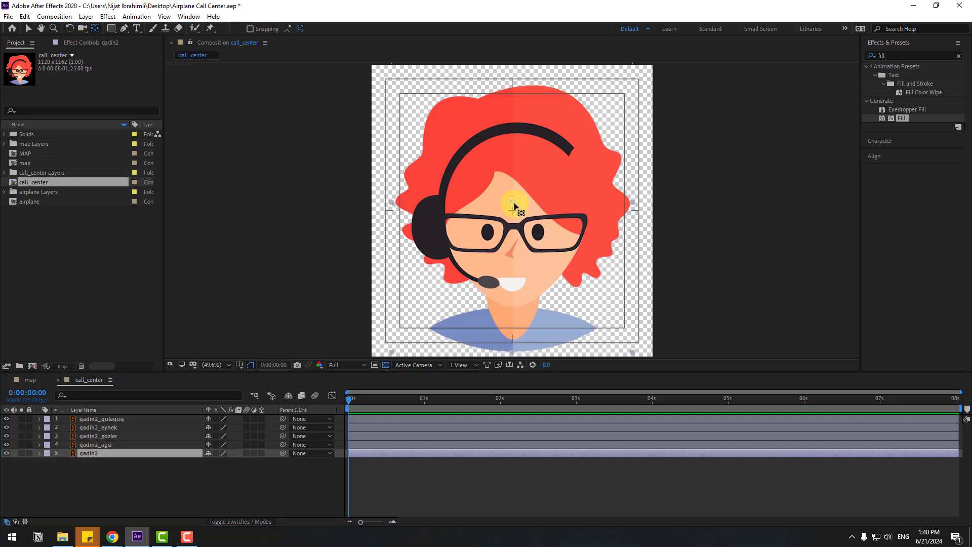
pyautogui.moveTo(514, 203); pyautogui.dragTo(515, 350)
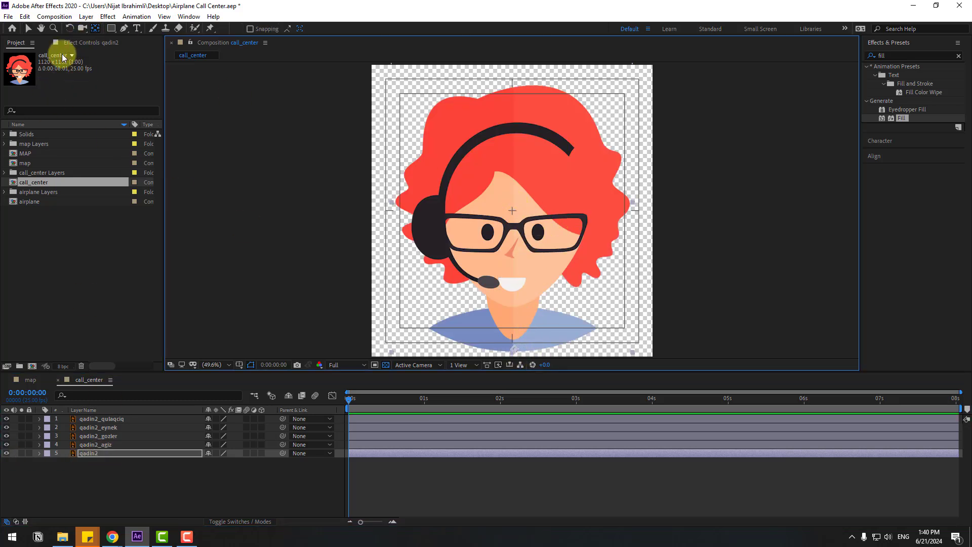
pyautogui.click(28, 31)
# Rename the qadin2 layer to "body".
pyautogui.click(95, 451)
pyautogui.press('Return')
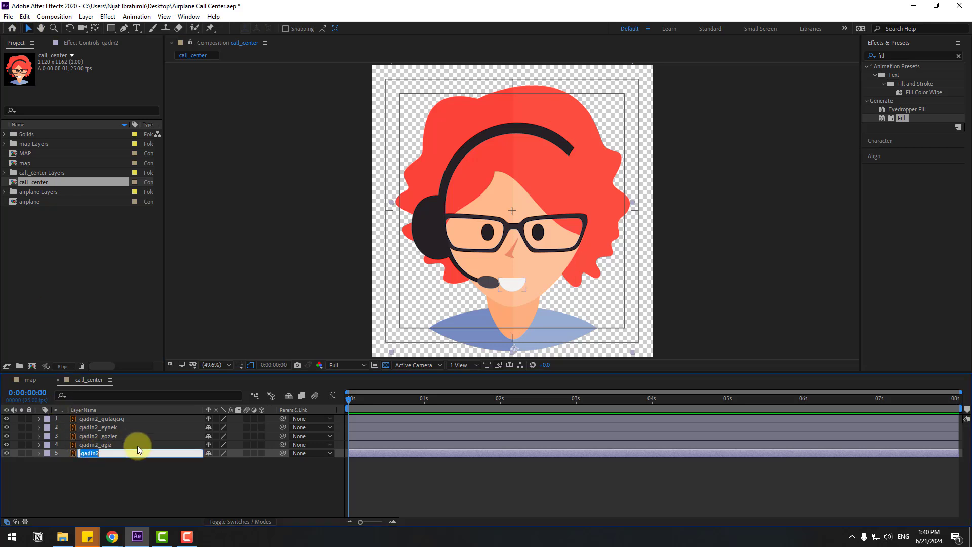
pyautogui.write('body')
pyautogui.press('Return')
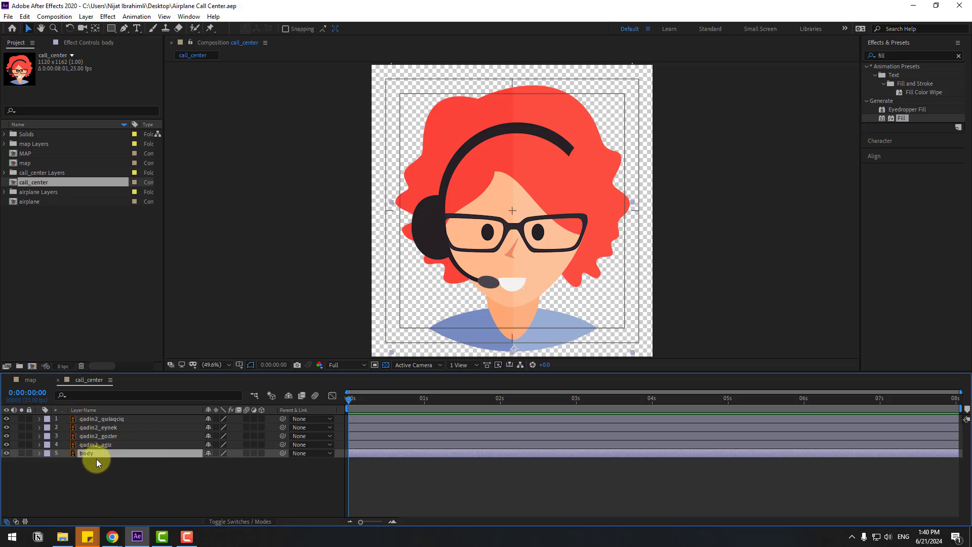
# Keyframe the body layer's Rotation at 0° on the first frame and 6° at 0:00:00:10, holding 6° until 0:00:00:20.
pyautogui.press('r')
pyautogui.click(64, 462)
pyautogui.hotkey('shift', 'pagedown')
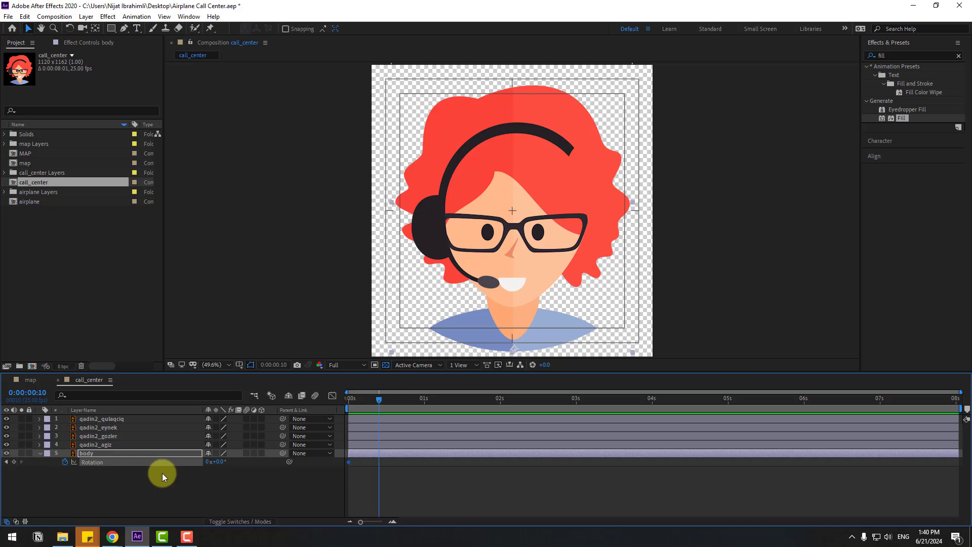
pyautogui.click(216, 463)
pyautogui.press('Return')
pyautogui.moveTo(378, 404); pyautogui.dragTo(410, 401)
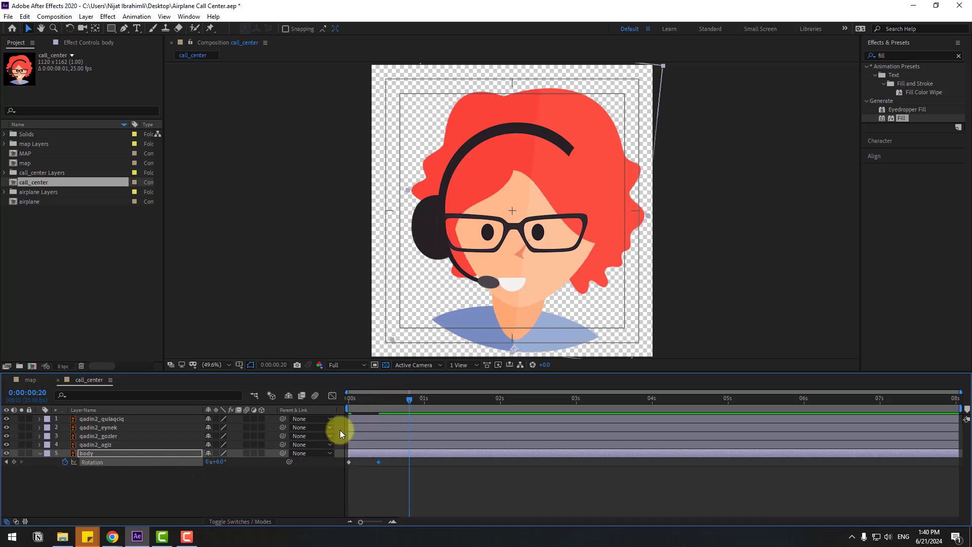
pyautogui.press('space')
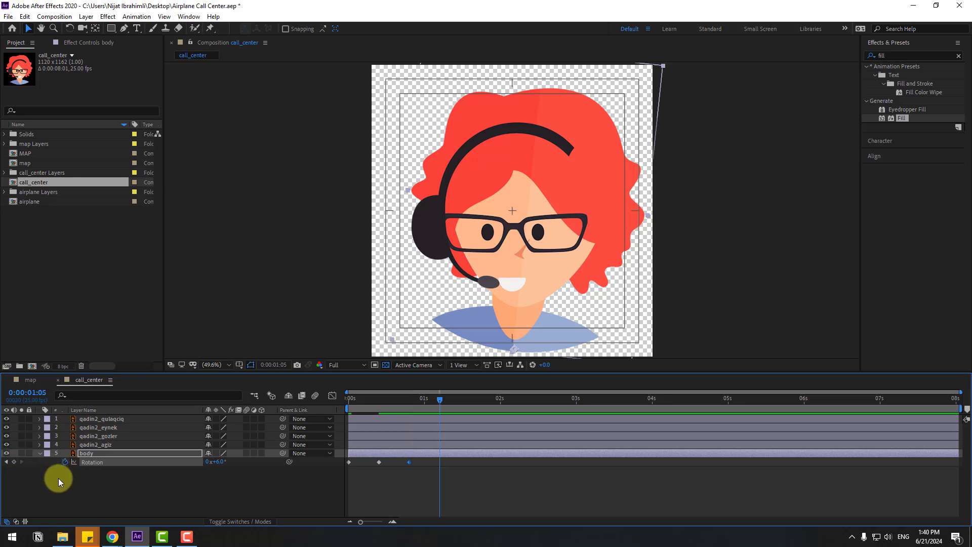
# Keyframe the body's Rotation at -4° at 0:00:01:05 and hold it with another keyframe at 0:00:01:20.
pyautogui.click(217, 463)
pyautogui.write('-4')
pyautogui.press('Return')
pyautogui.moveTo(460, 397); pyautogui.dragTo(485, 400)
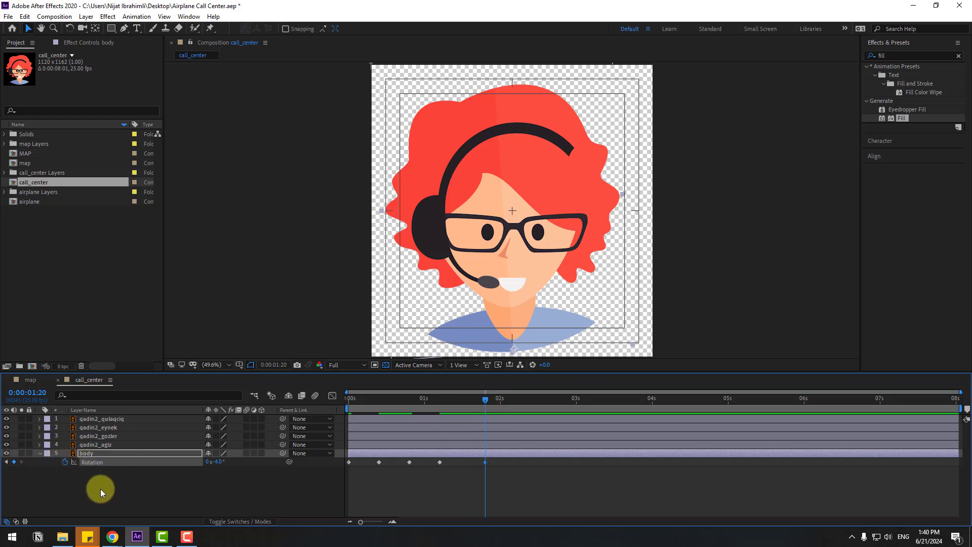
# Keyframe the body's Rotation at 2° at 0:00:02:05.
pyautogui.hotkey('shift', 'pagedown')
pyautogui.click(217, 462)
pyautogui.write('2')
pyautogui.press('Return')
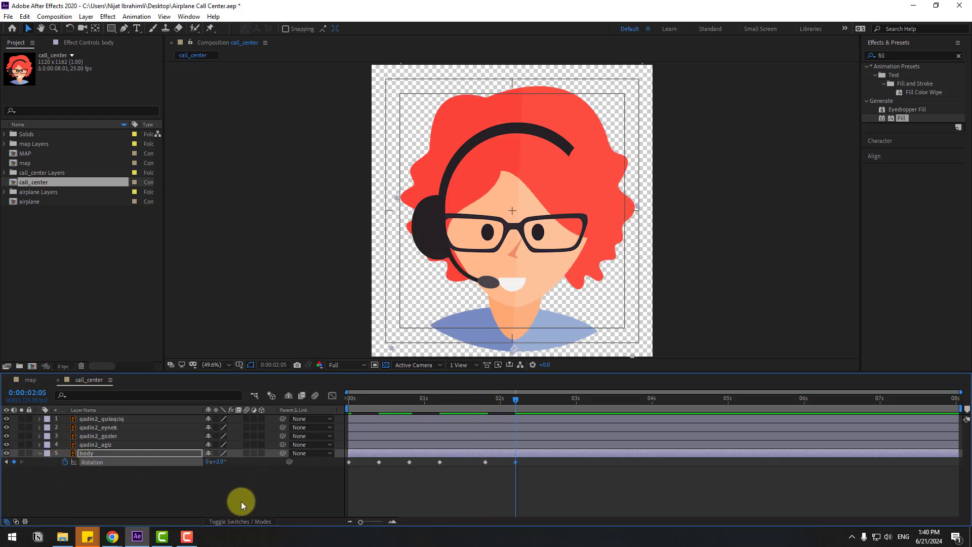
# Hold the body's 2° Rotation with a keyframe at 0:00:02:14, and keyframe Rotation at 0° at 0:00:02:24.
pyautogui.moveTo(517, 400); pyautogui.dragTo(543, 401)
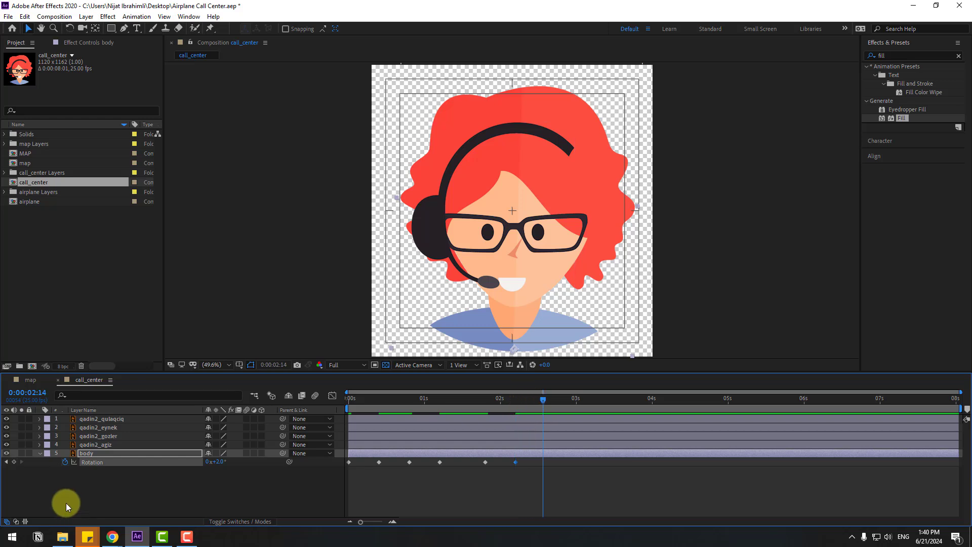
pyautogui.click(13, 462)
pyautogui.hotkey('shift', 'pagedown')
pyautogui.click(215, 462)
pyautogui.write('0')
pyautogui.press('Return')
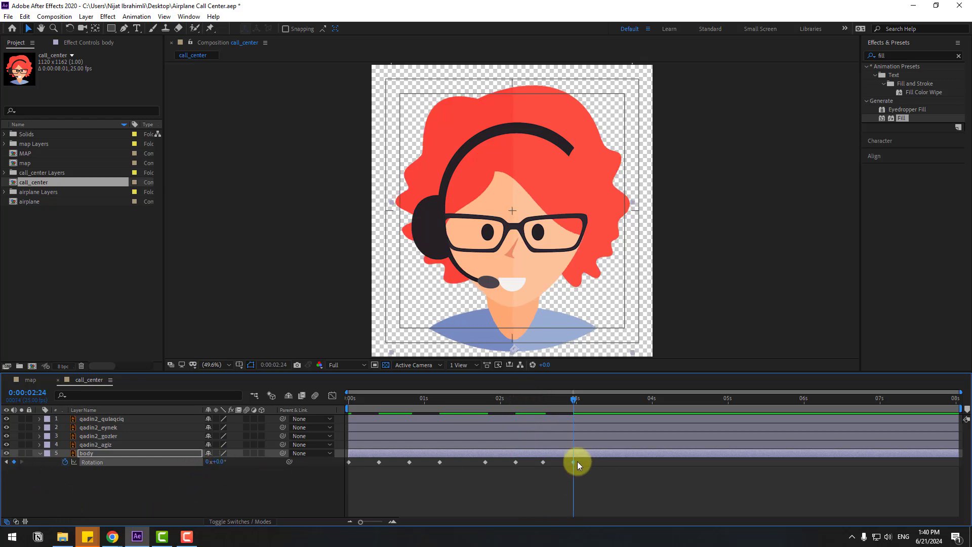
# Copy all the body's Rotation keyframes and paste them at 0:00:02:24 and 0:00:05:23.
pyautogui.moveTo(585, 461); pyautogui.dragTo(326, 488)
pyautogui.hotkey('ctrl', 'c')
pyautogui.hotkey('ctrl', 'v')
pyautogui.click(798, 399)
pyautogui.hotkey('ctrl', 'v')
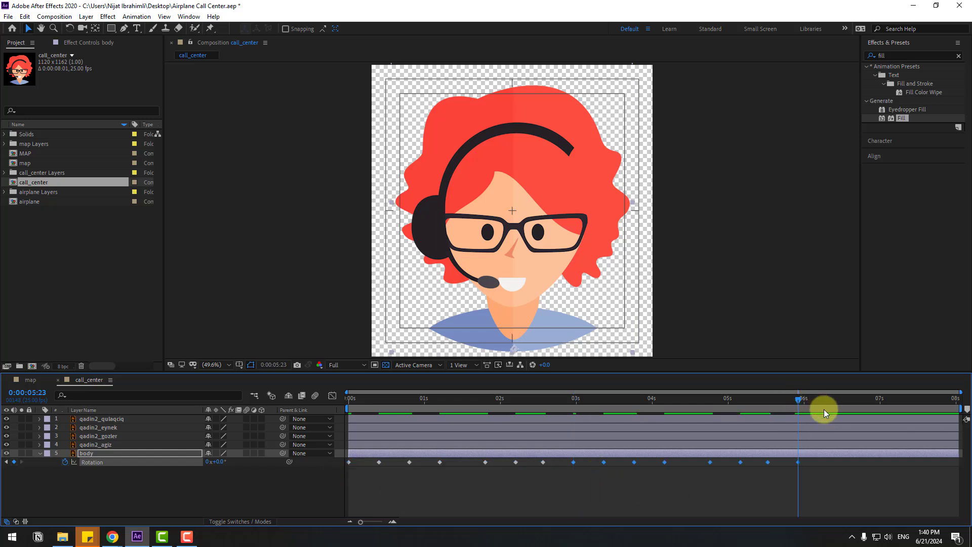
# Apply Easy Ease to all of the body layer's Rotation keyframes.
pyautogui.click(102, 461)
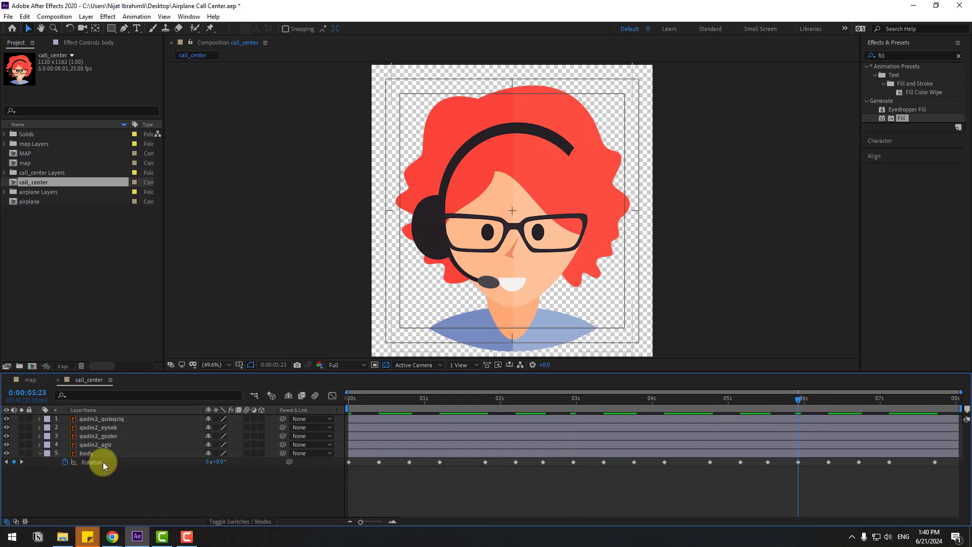
pyautogui.rightClick(378, 462)
pyautogui.moveTo(489, 454)
pyautogui.click(564, 387)
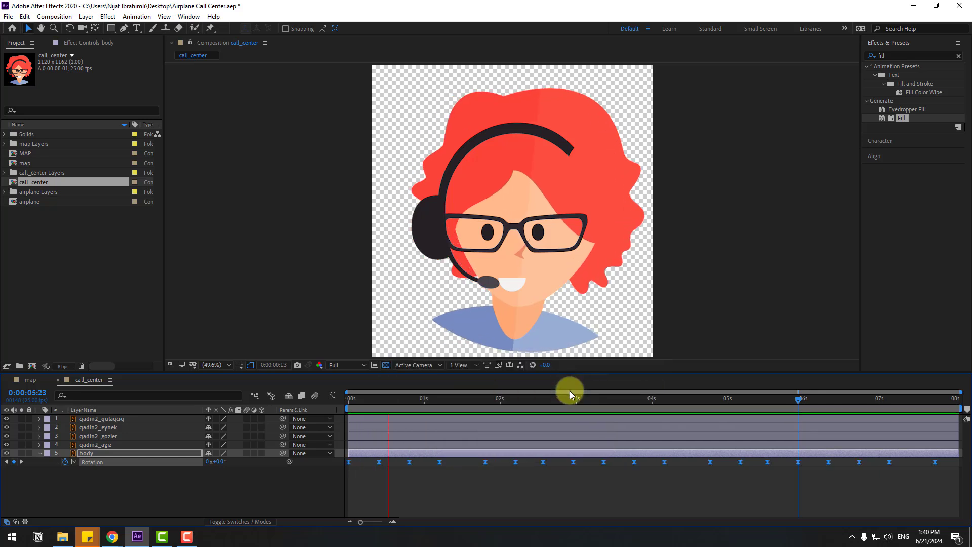
# Keyframe the body's Position on the first frame and lower it to 568.2, 1149.4 at about 0:00:00:05.
pyautogui.moveTo(369, 400); pyautogui.dragTo(339, 407)
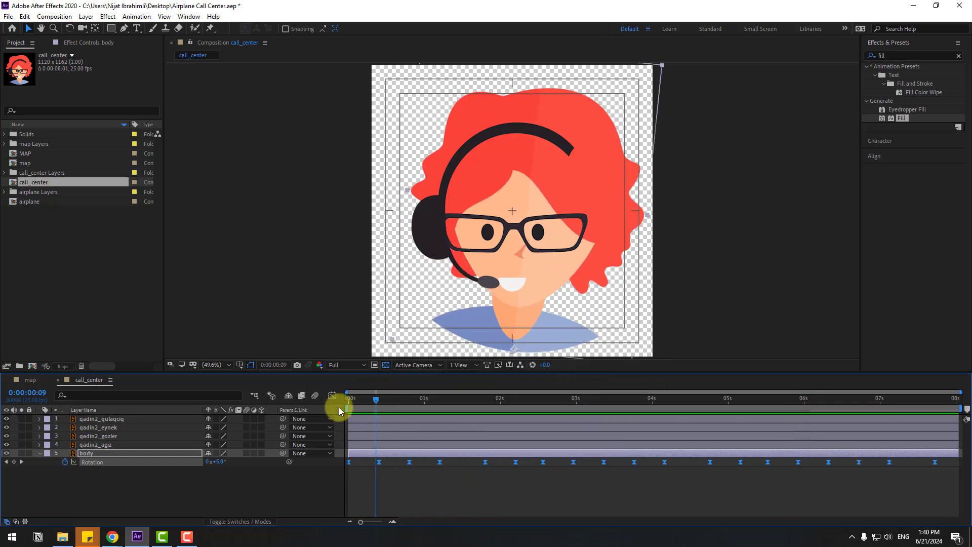
pyautogui.click(115, 497)
pyautogui.click(96, 454)
pyautogui.hotkey('shift', 'p')
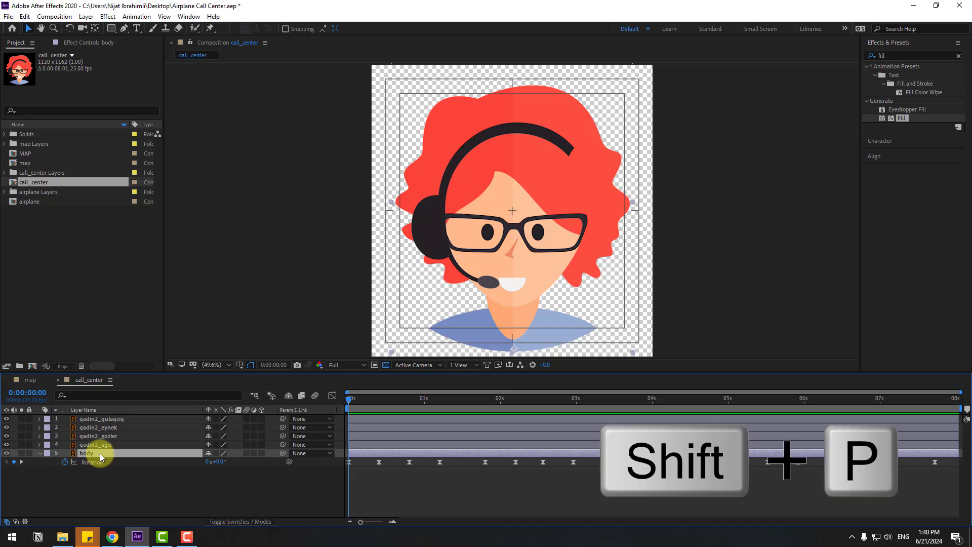
pyautogui.click(65, 462)
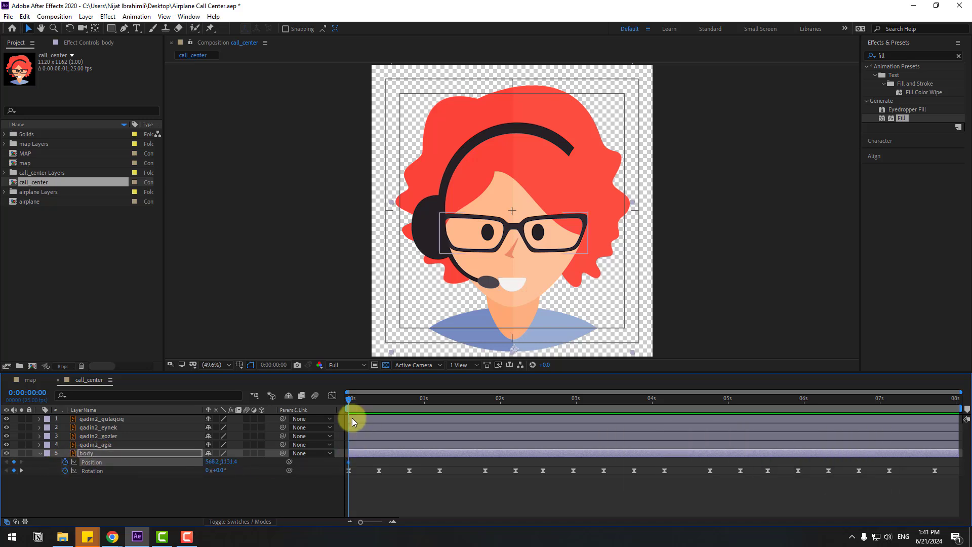
pyautogui.moveTo(350, 399); pyautogui.dragTo(380, 403)
pyautogui.hotkey('shift', 'Down')
pyautogui.press('Down')
pyautogui.press('Down')
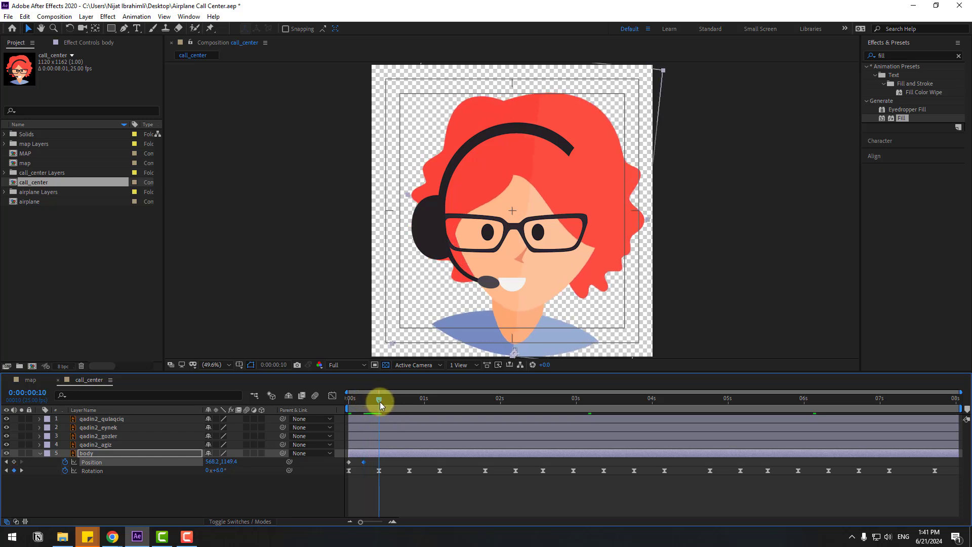
# Copy the body's first Position keyframe to 0:00:00:10.
pyautogui.click(349, 462)
pyautogui.hotkey('ctrl', 'c')
pyautogui.hotkey('ctrl', 'v')
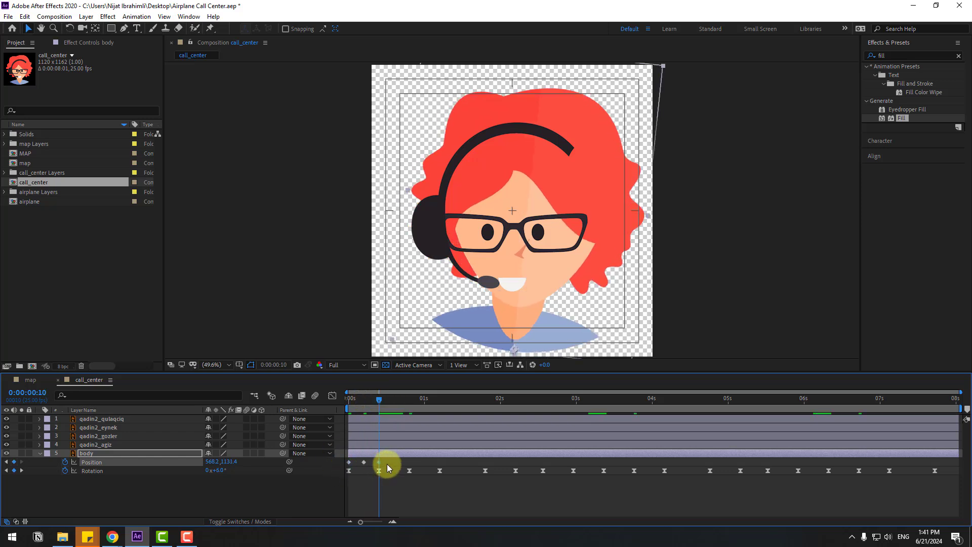
# Apply Easy Ease to the body's three Position keyframes and preview the motion.
pyautogui.rightClick(348, 464)
pyautogui.moveTo(435, 453)
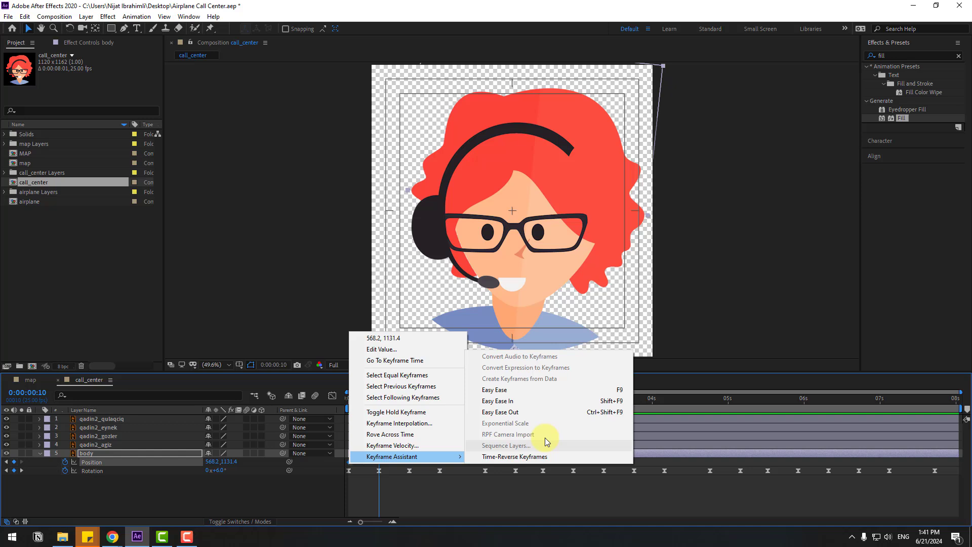
pyautogui.click(515, 392)
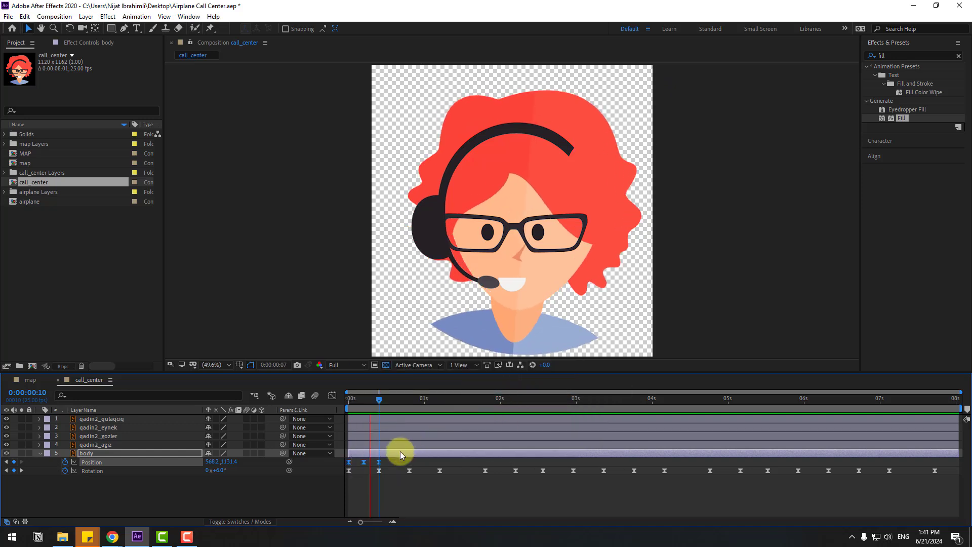
pyautogui.press('space')
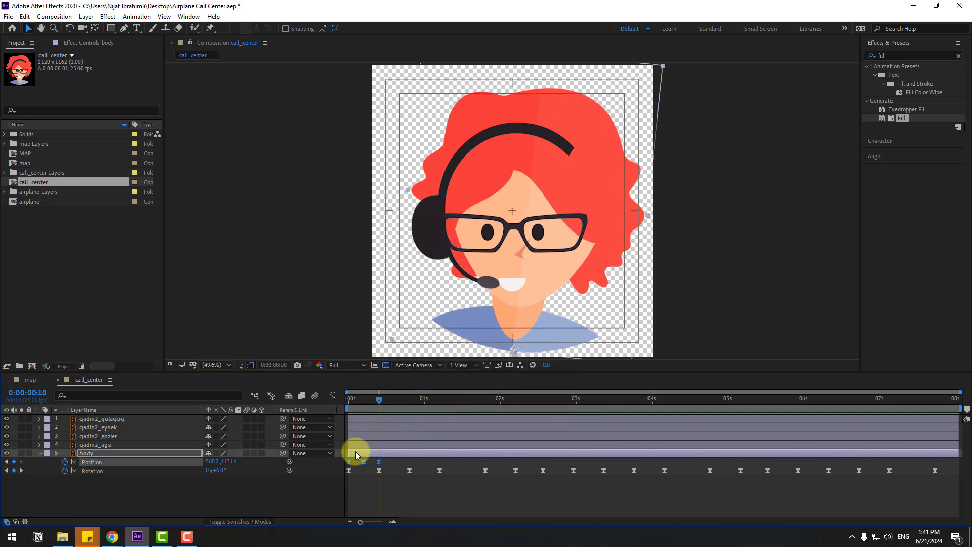
# Paste the eased body Position keyframes at 0:00:00:20, 0:00:01:20, 0:00:02:14, about 0:00:03:18 and about 0:00:04:19.
pyautogui.moveTo(384, 398); pyautogui.dragTo(408, 399)
pyautogui.hotkey('ctrl', 'v')
pyautogui.click(483, 400)
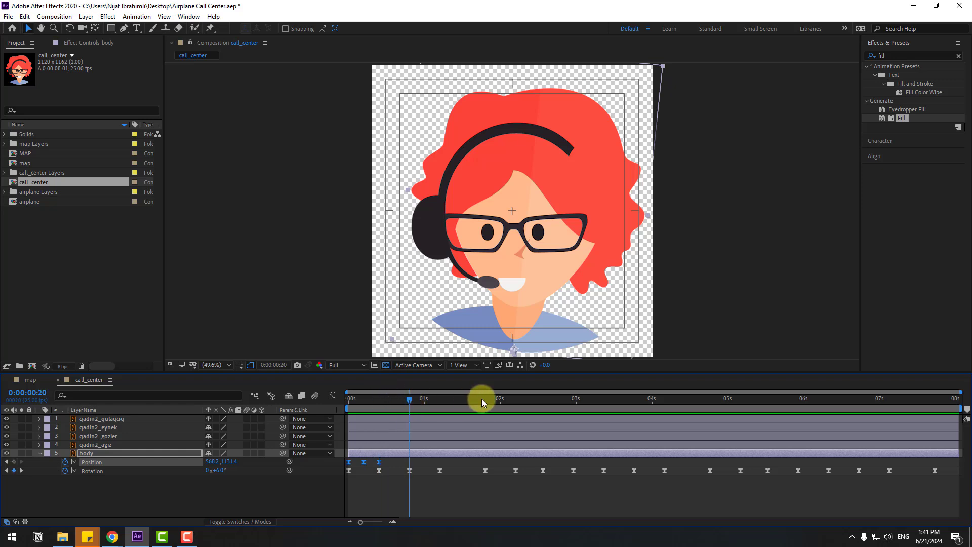
pyautogui.hotkey('ctrl', 'v')
pyautogui.click(540, 397)
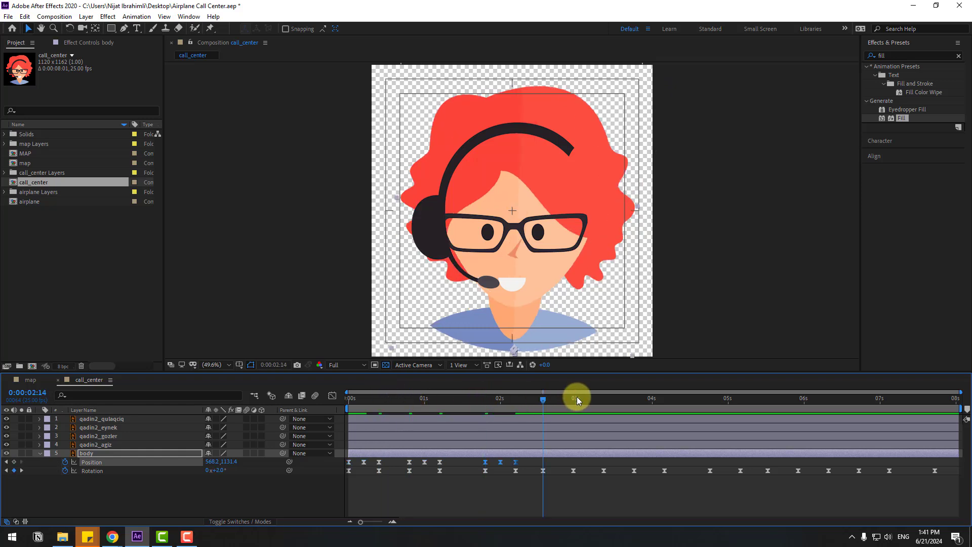
pyautogui.hotkey('ctrl', 'v')
pyautogui.click(600, 400)
pyautogui.click(628, 398)
pyautogui.hotkey('ctrl', 'v')
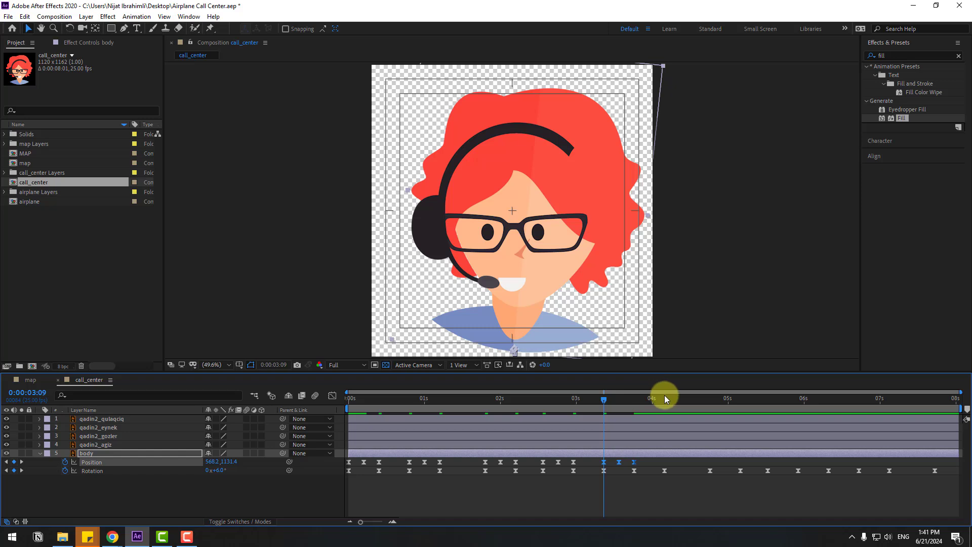
pyautogui.click(712, 390)
pyautogui.hotkey('ctrl', 'v')
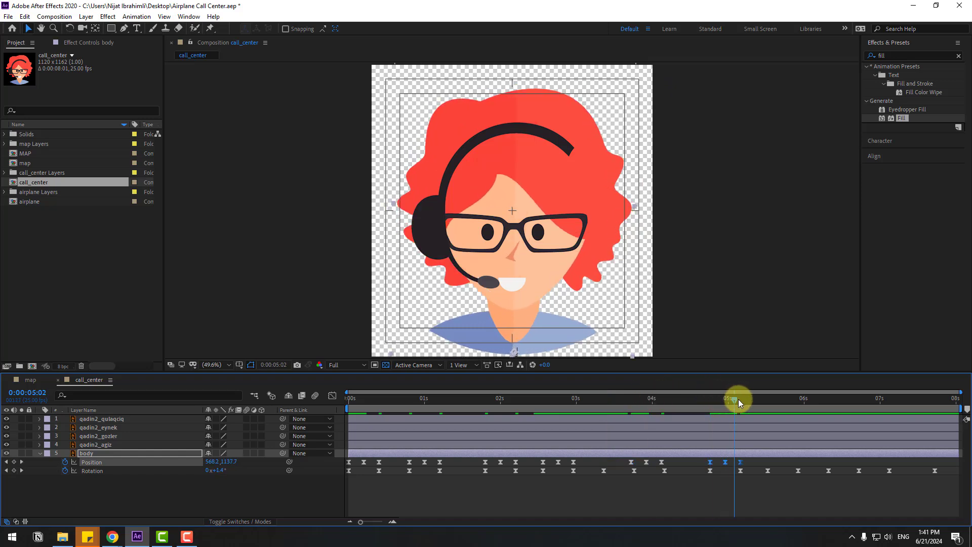
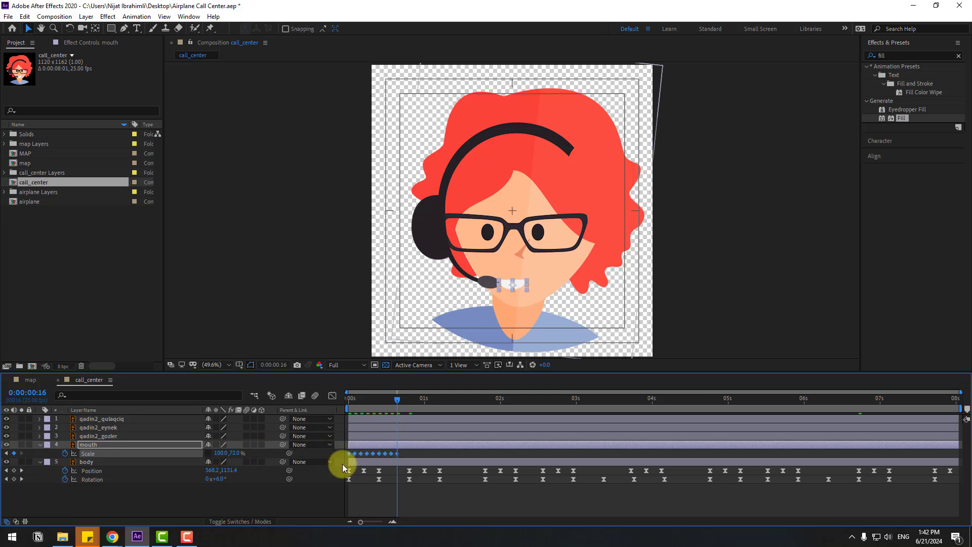
# Copy the mouth's Scale keyframes, paste them at 0:00:00:16 and preview the talking motion.
pyautogui.hotkey('ctrl', 'c')
pyautogui.hotkey('ctrl', 'v')
pyautogui.press('space')
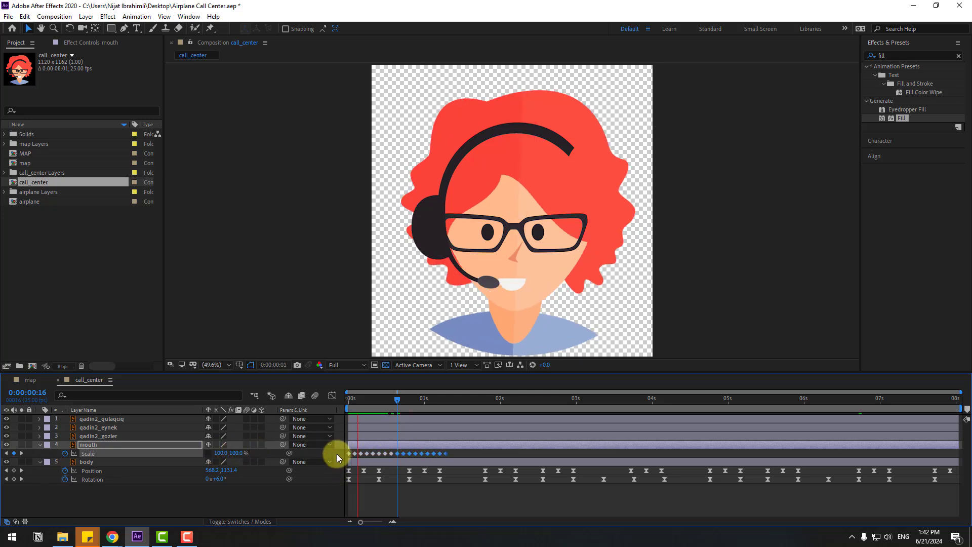
pyautogui.click(455, 454)
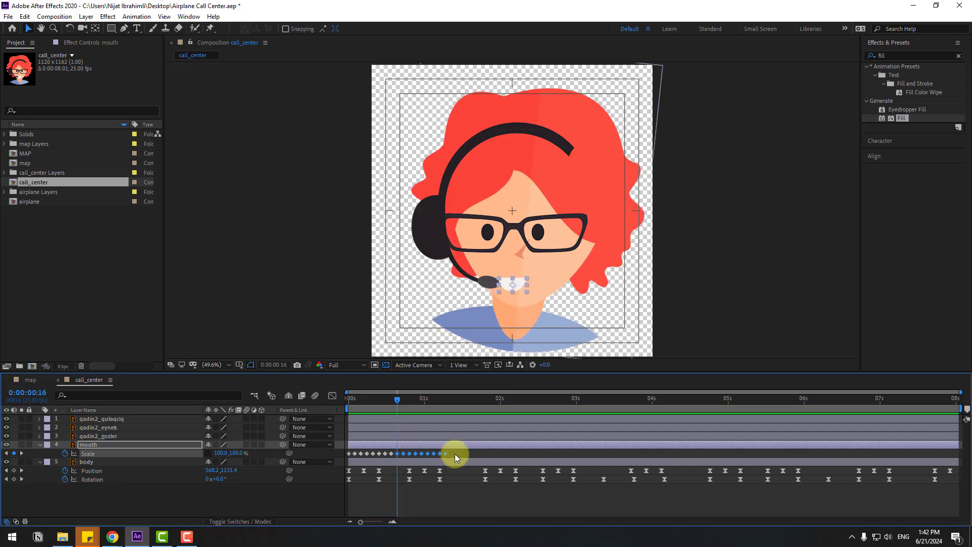
# Parent the mouth layer to body and stretch all its Scale keyframes so the last one falls at 0:00:02:13.
pyautogui.click(329, 455)
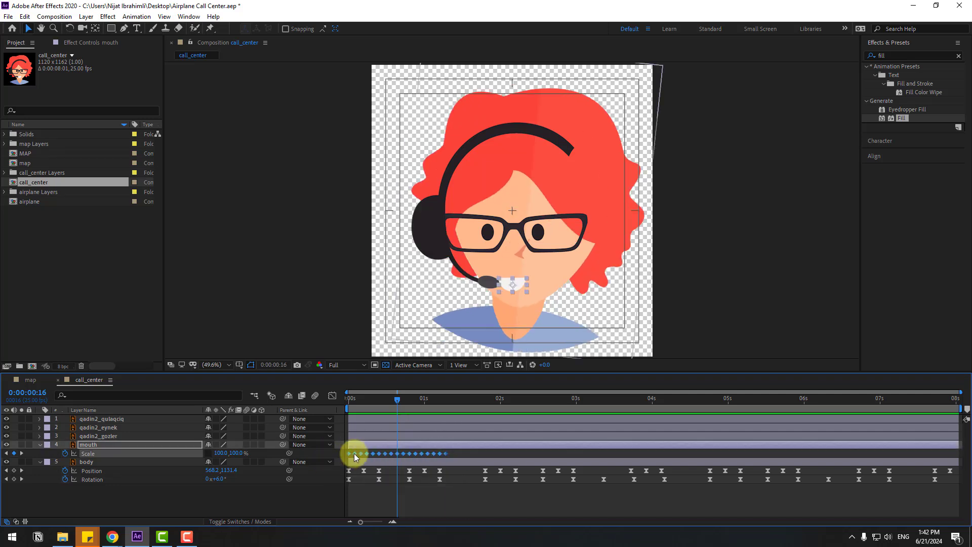
pyautogui.moveTo(396, 398); pyautogui.dragTo(328, 402)
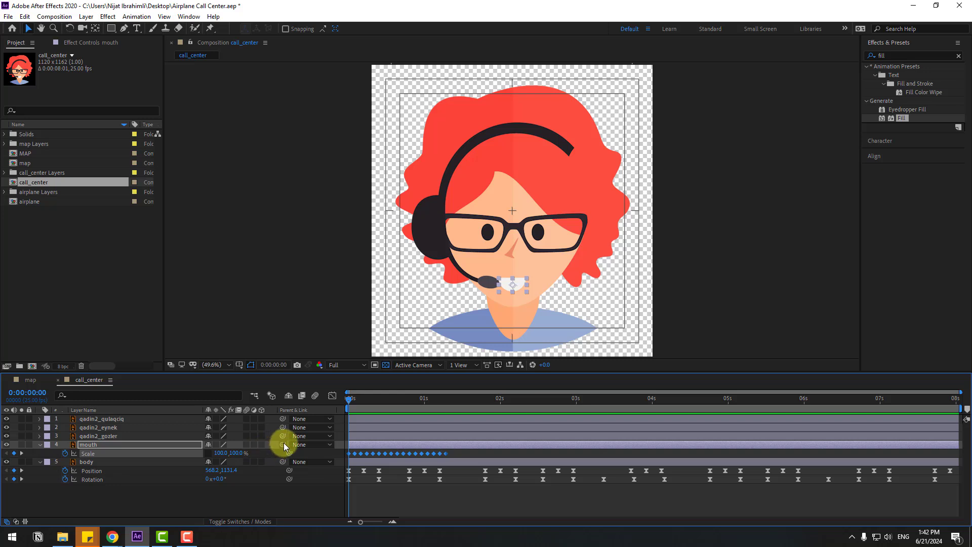
pyautogui.moveTo(283, 444); pyautogui.dragTo(105, 458)
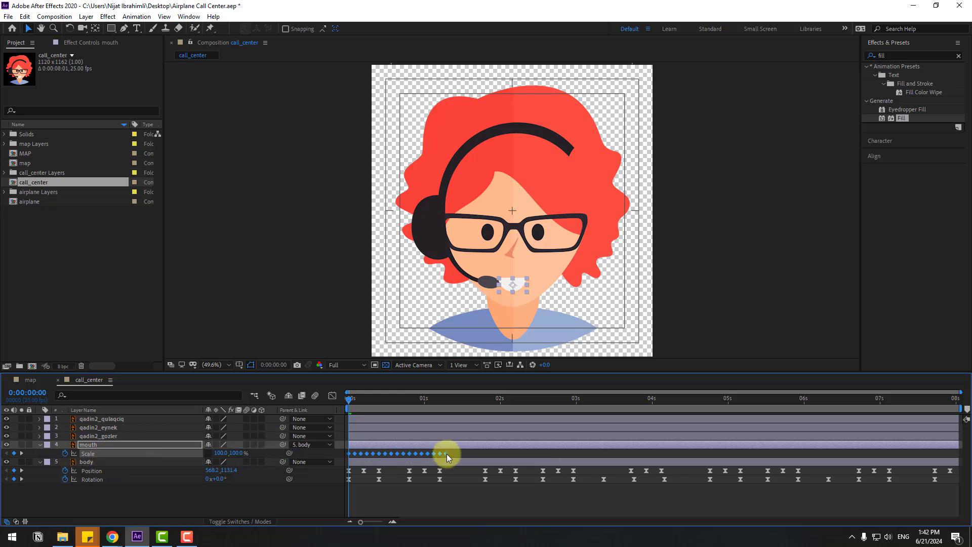
pyautogui.moveTo(447, 454); pyautogui.dragTo(530, 454)
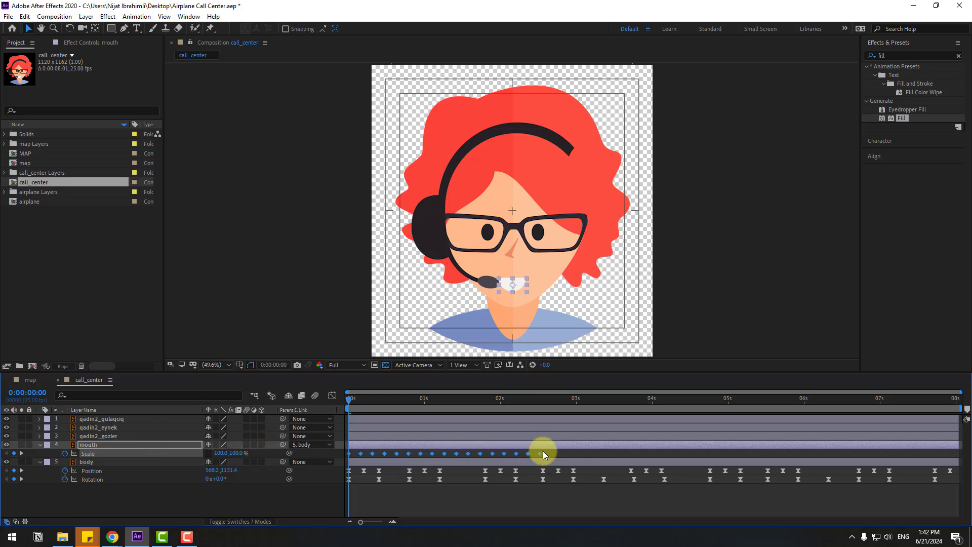
pyautogui.press('space')
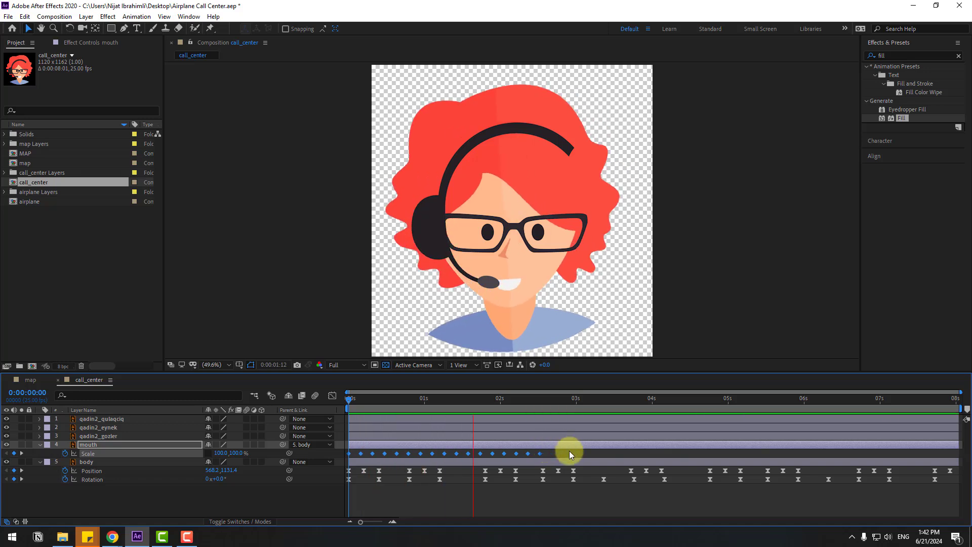
pyautogui.press('space')
# Apply Easy Ease to all of the mouth's Scale keyframes.
pyautogui.rightClick(517, 454)
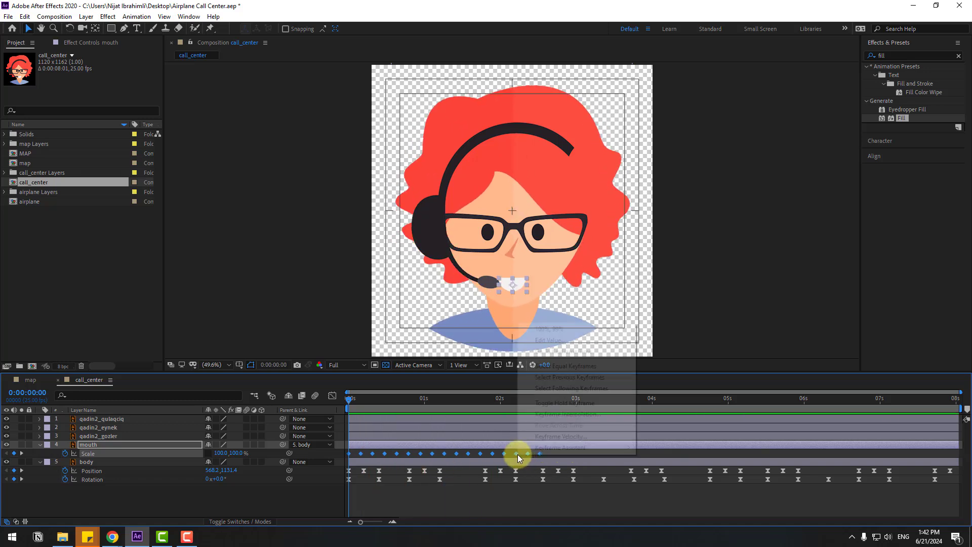
pyautogui.moveTo(583, 507)
pyautogui.click(680, 378)
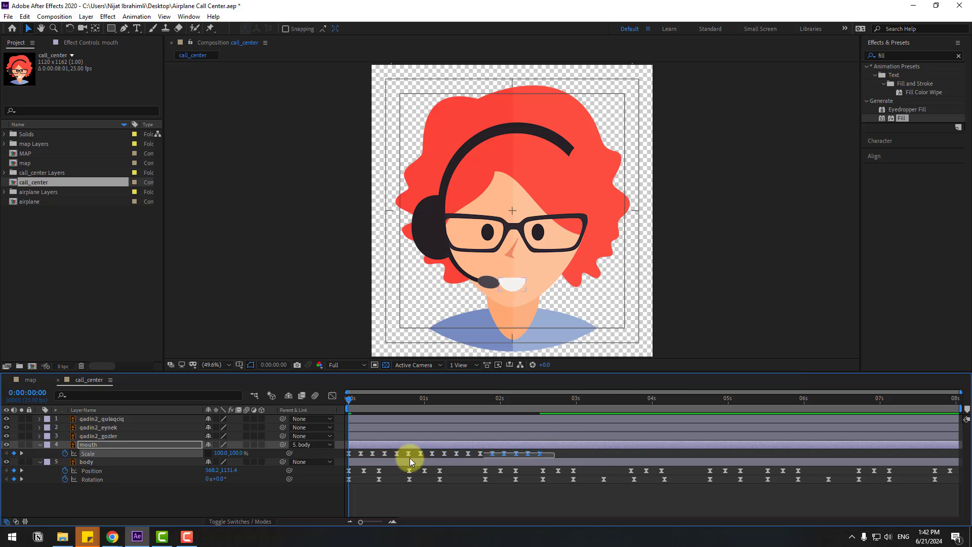
# Paste the eased mouth Scale keyframes at 0:00:02:13, 0:00:05:01 and 0:00:07:14, and preview the animation.
pyautogui.click(537, 399)
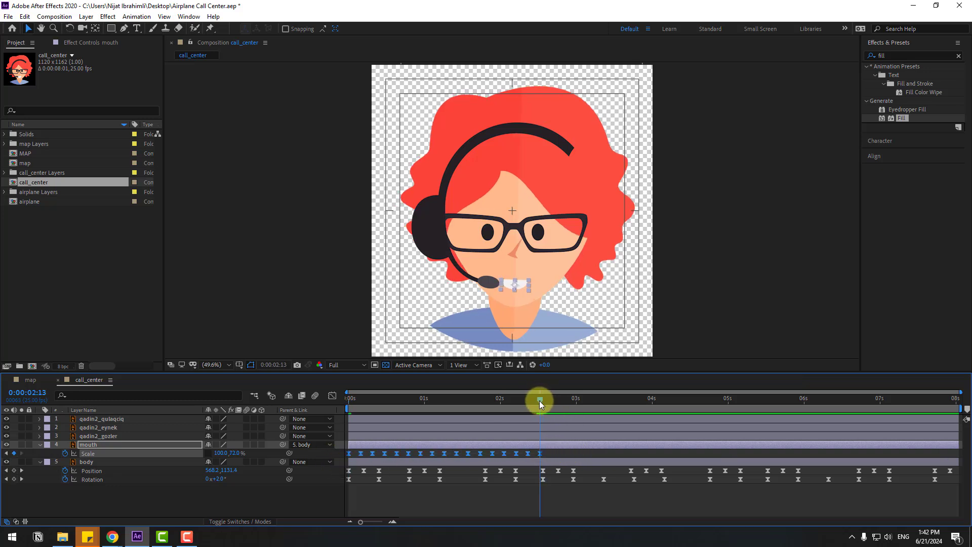
pyautogui.hotkey('ctrl', 'v')
pyautogui.click(730, 400)
pyautogui.hotkey('ctrl', 'v')
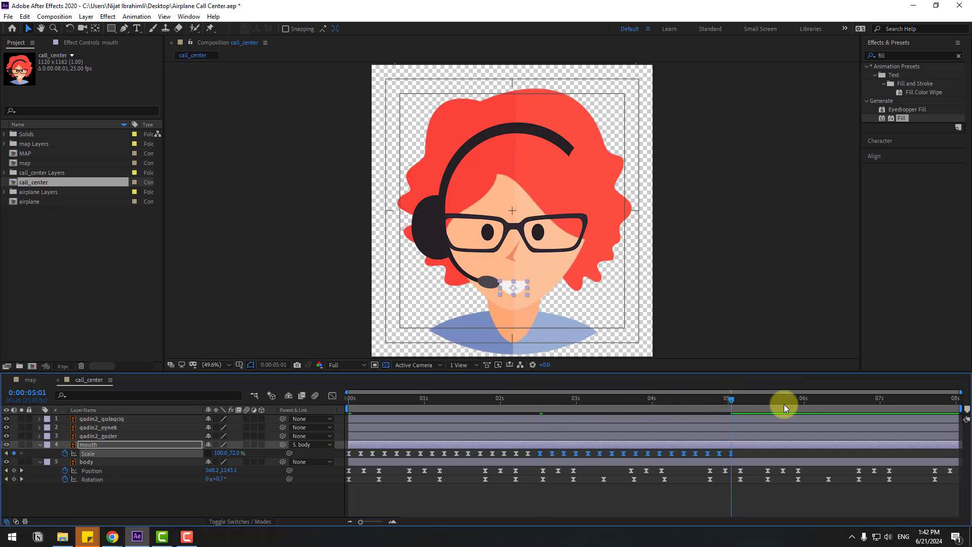
pyautogui.click(922, 401)
pyautogui.hotkey('ctrl', 'v')
pyautogui.click(639, 506)
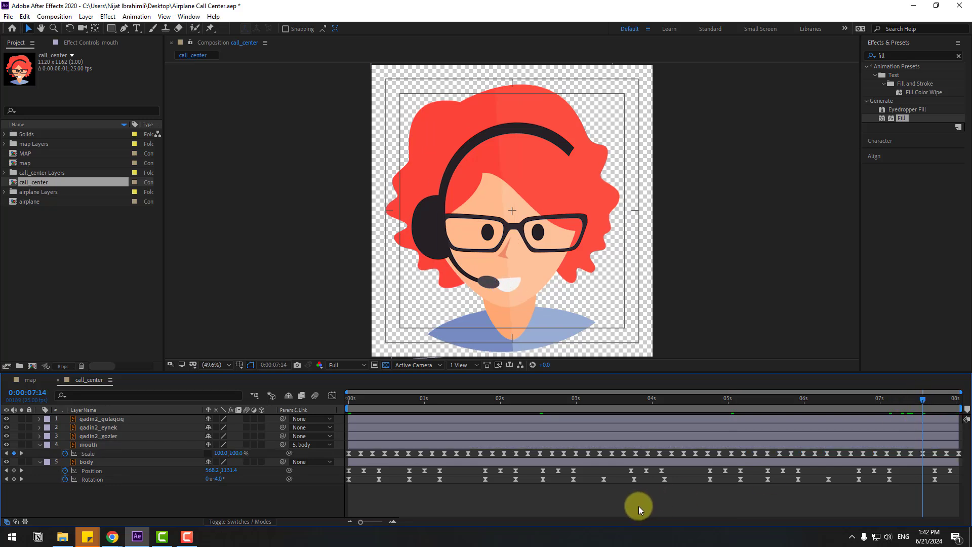
pyautogui.press('space')
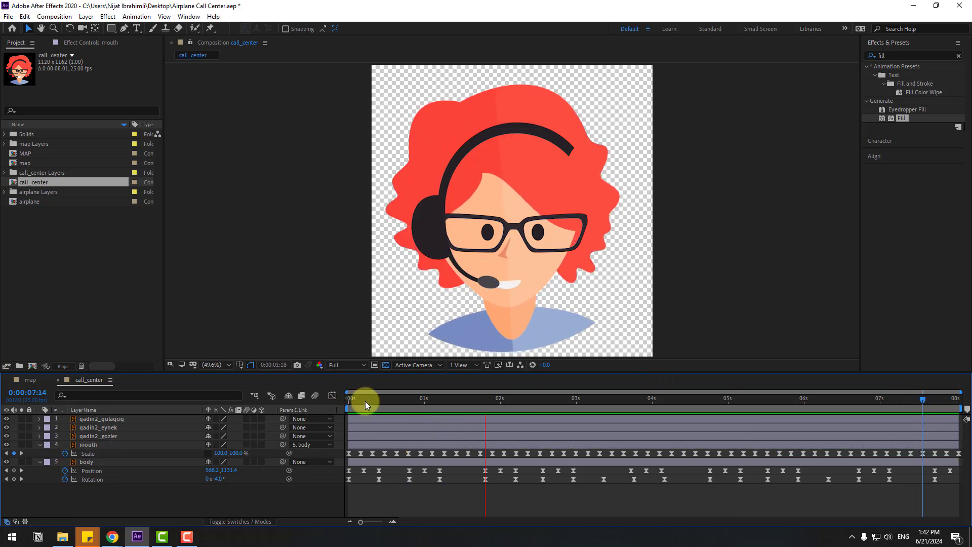
# Rename the qadin2_gozler layer to "eye" and parent it to the body layer.
pyautogui.moveTo(365, 401); pyautogui.dragTo(260, 407)
pyautogui.click(98, 438)
pyautogui.press('Return')
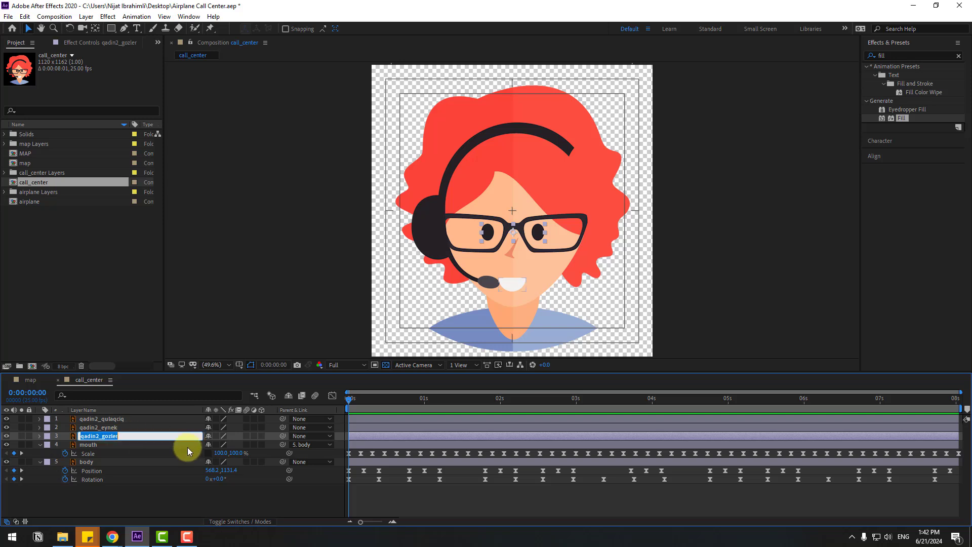
pyautogui.write('eye')
pyautogui.press('Return')
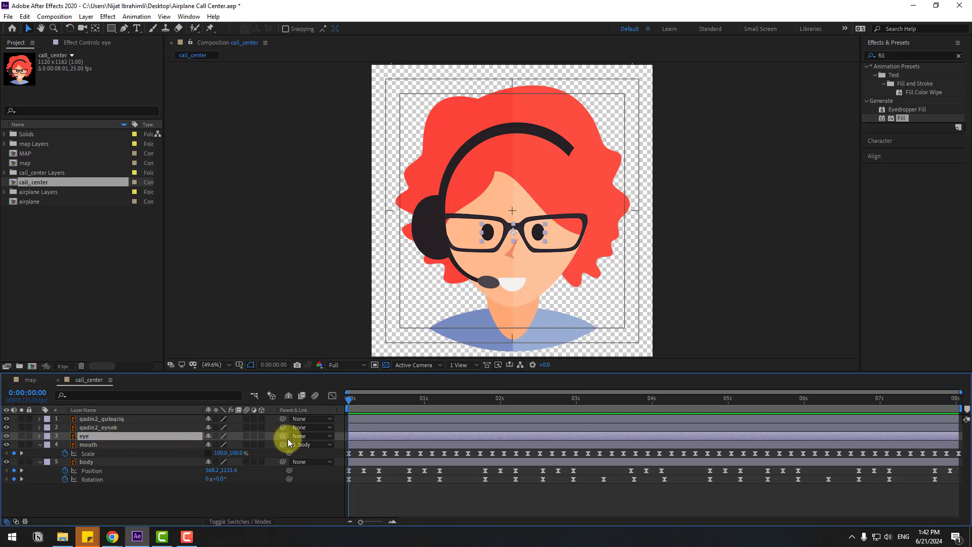
pyautogui.moveTo(282, 437); pyautogui.dragTo(81, 465)
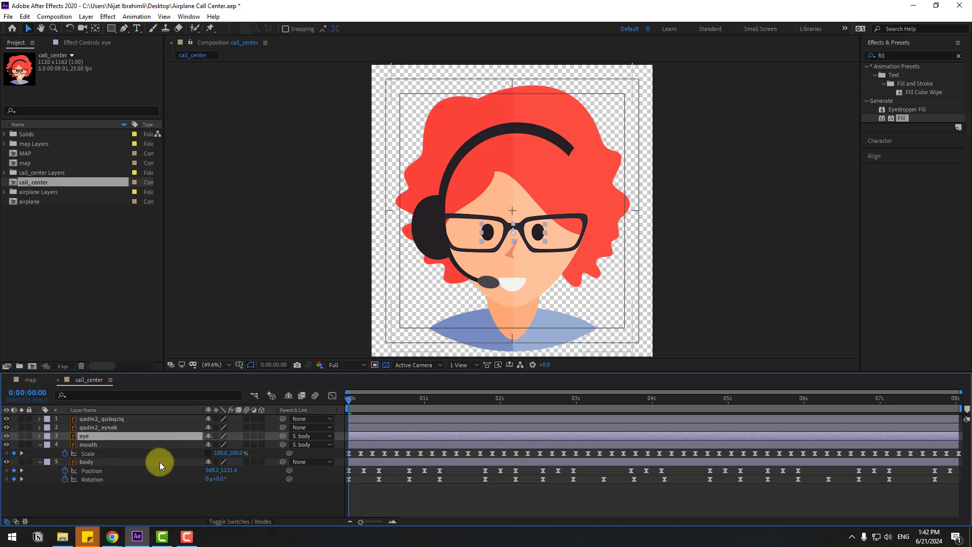
# Unlink the eye layer's Scale proportions and set its first Scale keyframe, 100%, at 0:00:00:04.
pyautogui.press('s')
pyautogui.moveTo(354, 400); pyautogui.dragTo(361, 404)
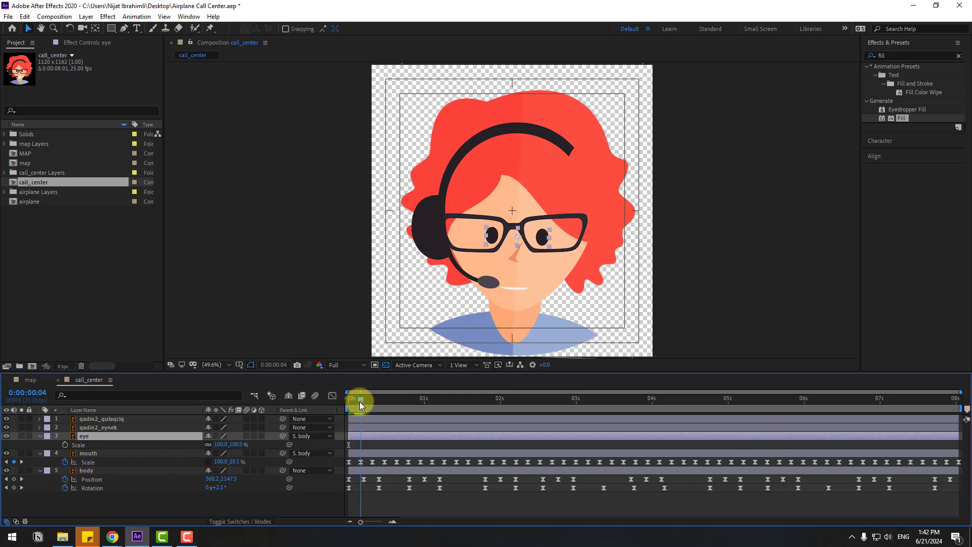
pyautogui.click(208, 445)
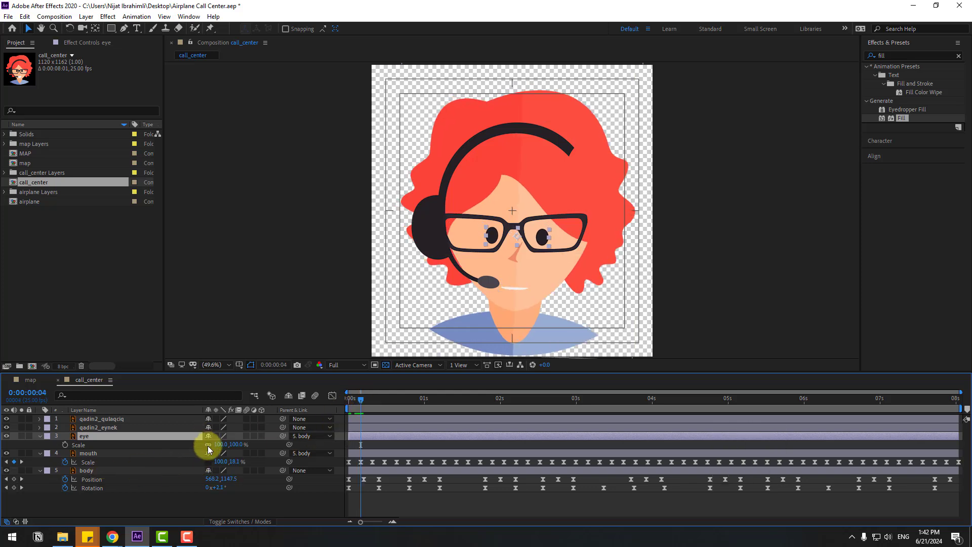
pyautogui.click(65, 445)
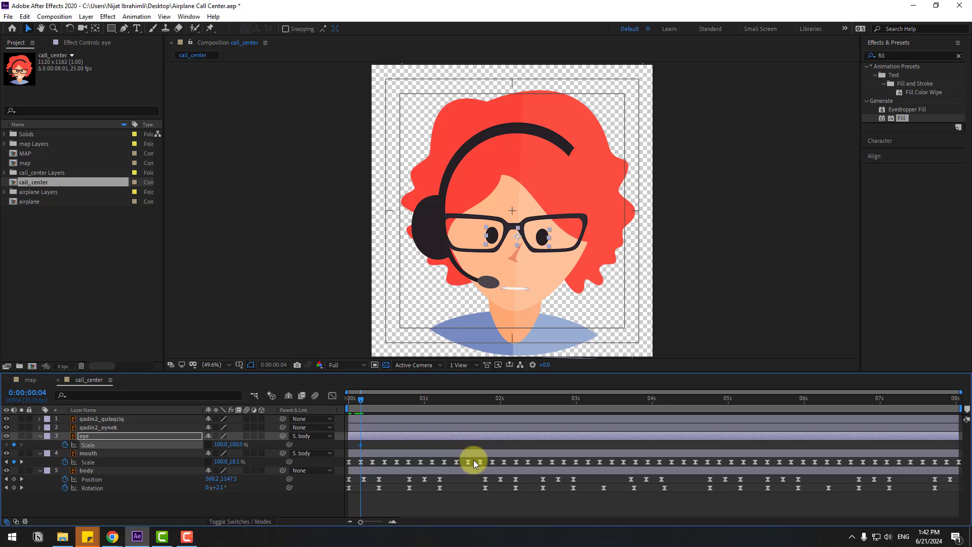
pyautogui.moveTo(469, 461)
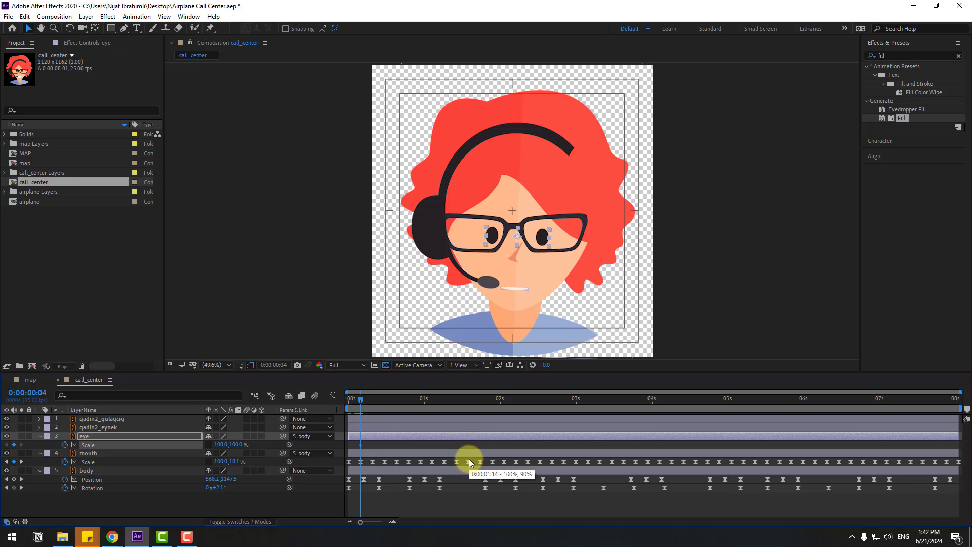
# Keyframe a blink on the eye layer: vertical scale 5% at 0:00:00:07 and 100% at 0:00:00:10.
pyautogui.press('pagedown')
pyautogui.press('pagedown')
pyautogui.press('pagedown')
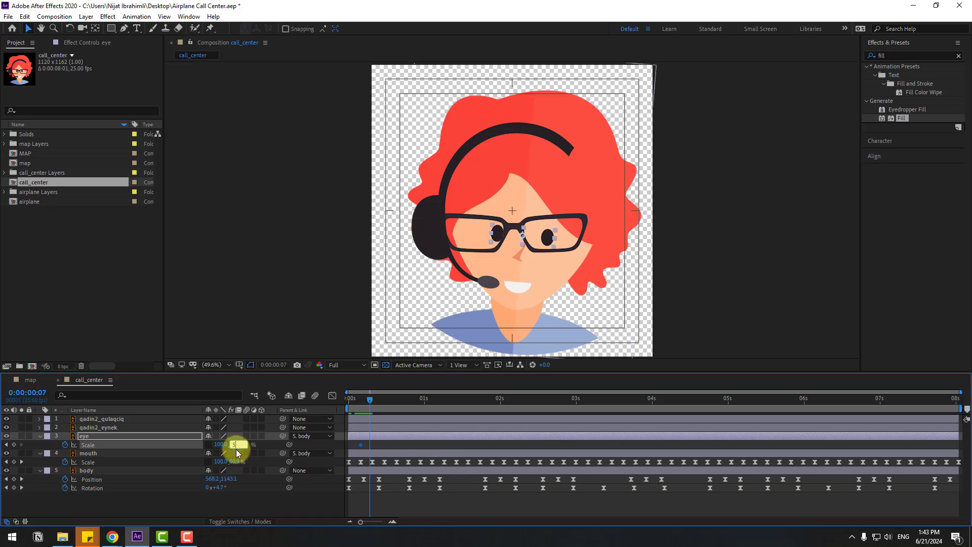
pyautogui.press('pagedown')
pyautogui.press('pagedown')
pyautogui.press('pagedown')
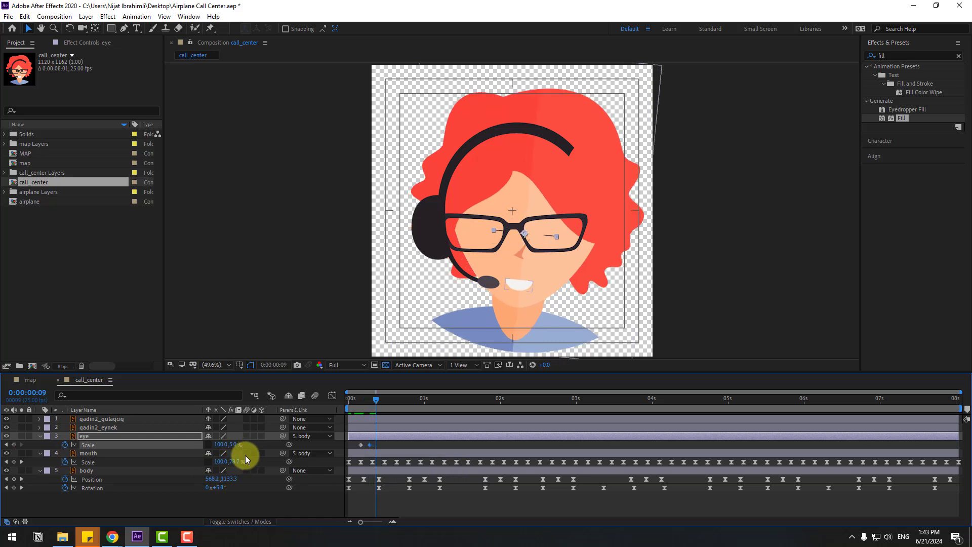
pyautogui.click(234, 444)
pyautogui.write('100')
pyautogui.press('Return')
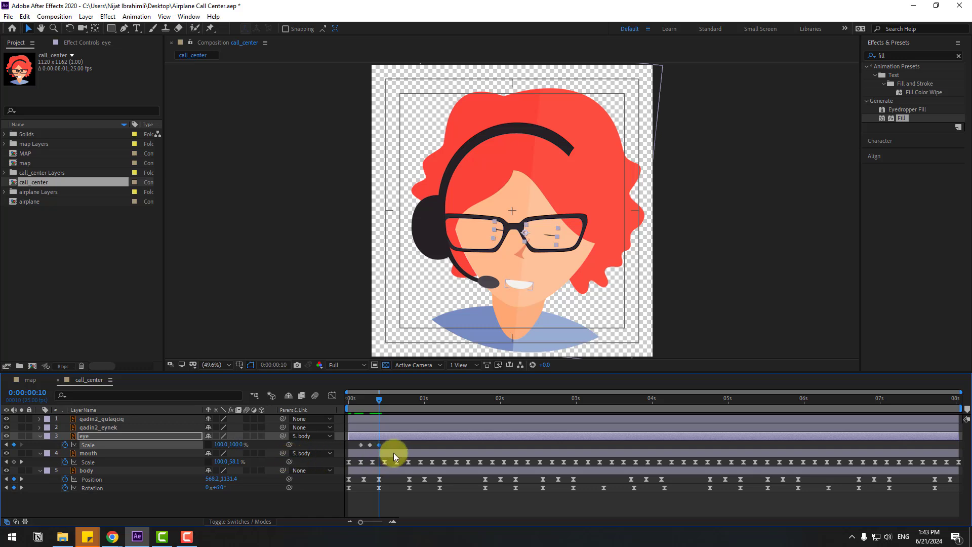
# Apply Easy Ease to the eye layer's three Scale keyframes.
pyautogui.rightClick(360, 446)
pyautogui.moveTo(431, 495)
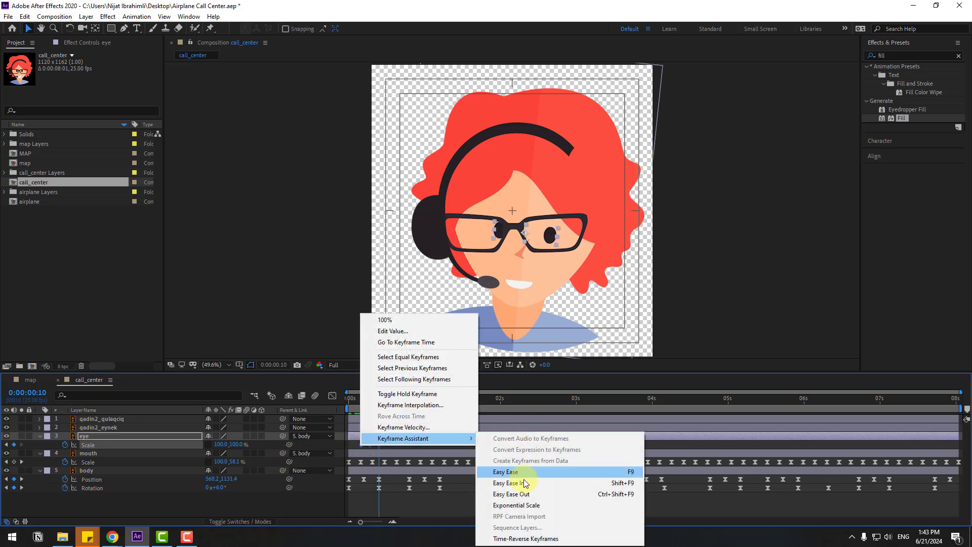
pyautogui.click(537, 466)
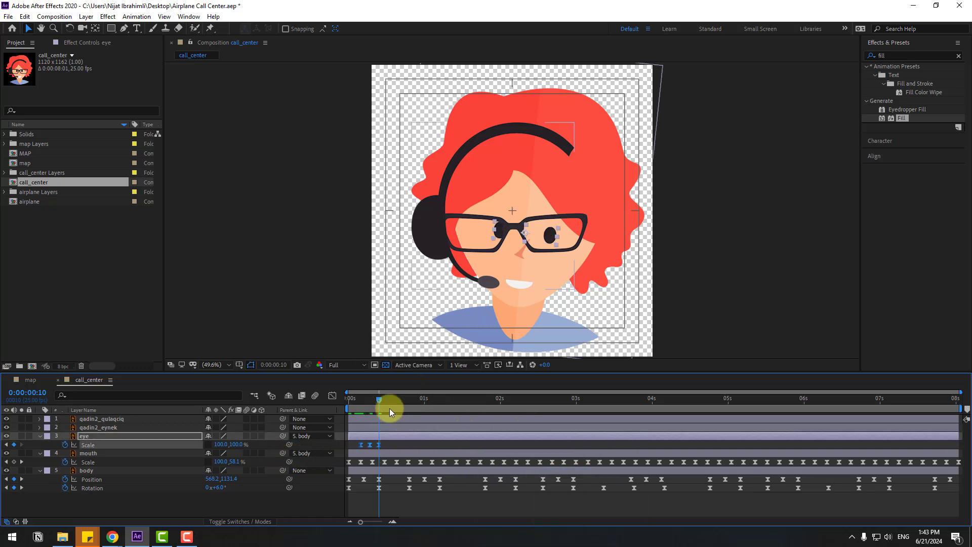
# Paste the eased blink keyframes at six spaced times, including 0:00:02:01, 0:00:05:22 and 0:00:07:02, and preview the animation.
pyautogui.moveTo(399, 401); pyautogui.dragTo(512, 397)
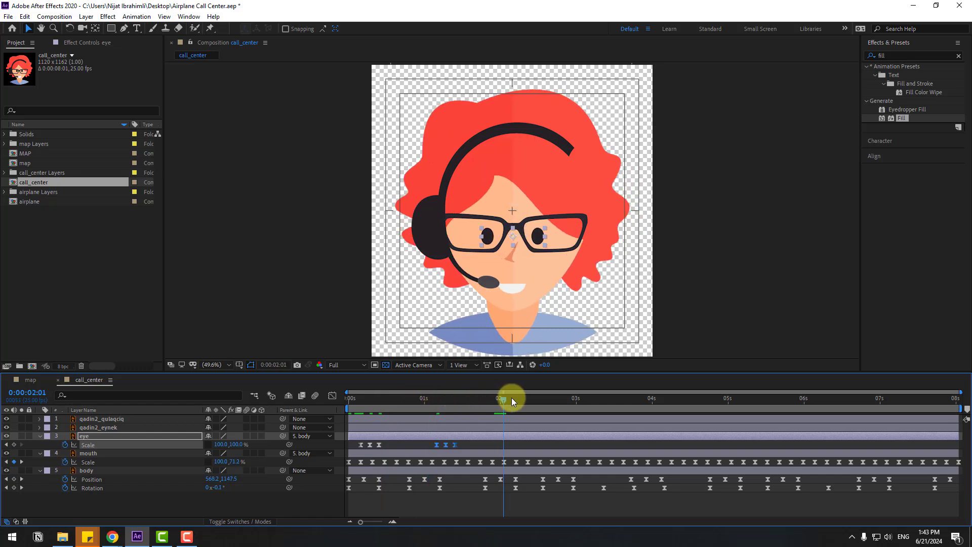
pyautogui.moveTo(579, 397); pyautogui.dragTo(678, 402)
pyautogui.hotkey('ctrl', 'v')
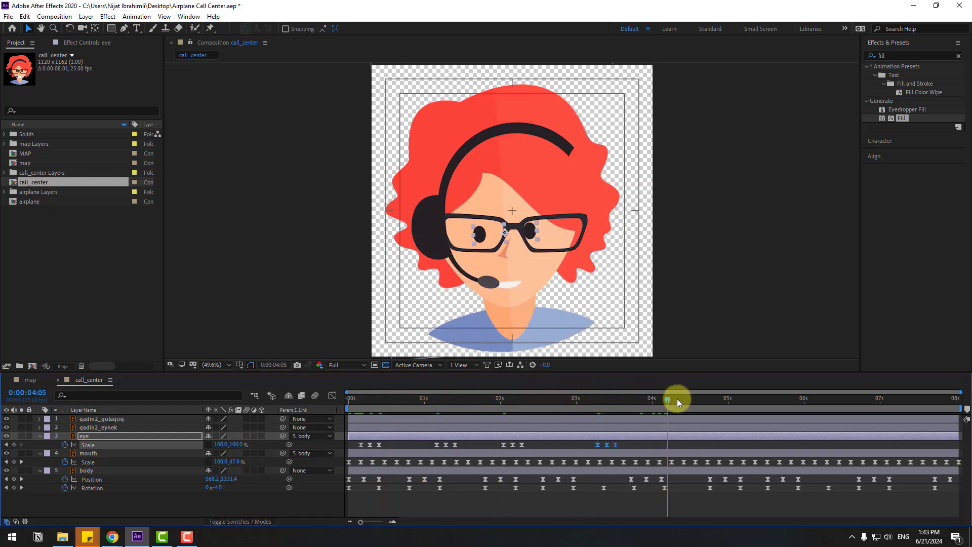
pyautogui.click(796, 397)
pyautogui.hotkey('ctrl', 'v')
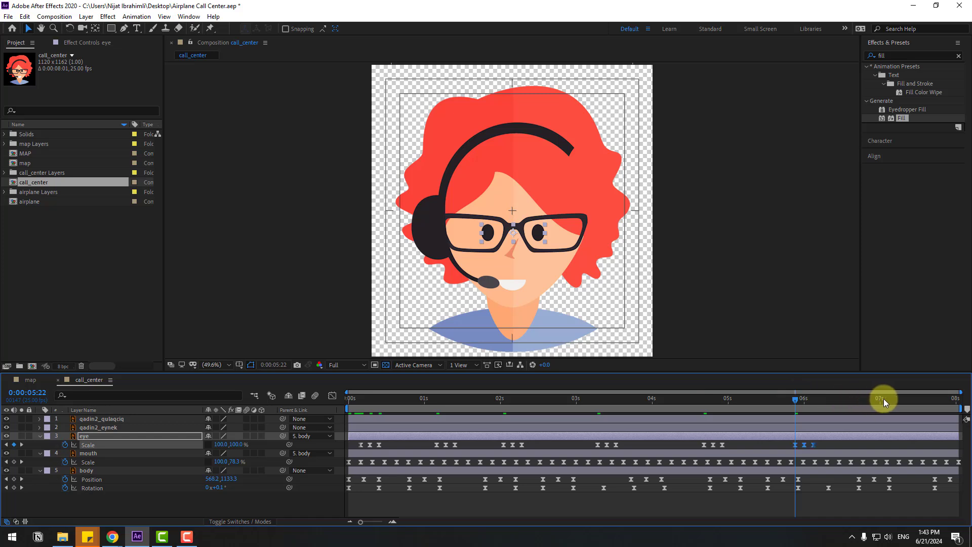
pyautogui.click(886, 398)
pyautogui.hotkey('ctrl', 'v')
pyautogui.press('Home')
pyautogui.press('space')
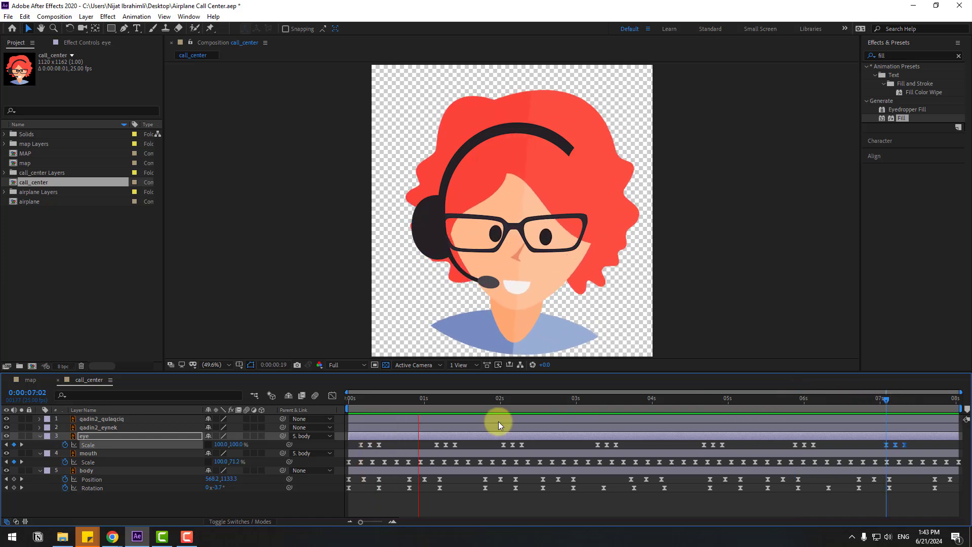
pyautogui.press('space')
# Rename the qadin2_eynek layer to "glasses" and parent it to the body layer.
pyautogui.click(108, 430)
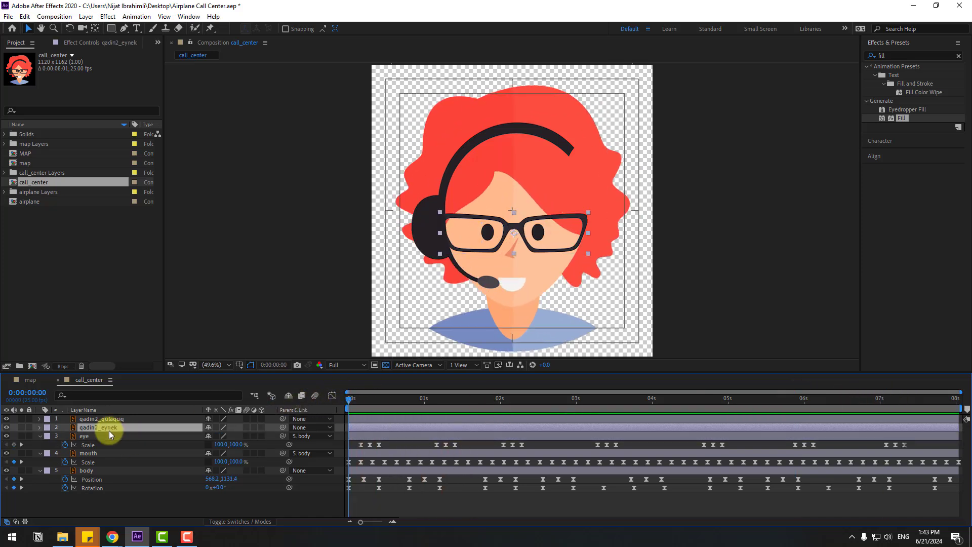
pyautogui.press('Return')
pyautogui.write('glasses')
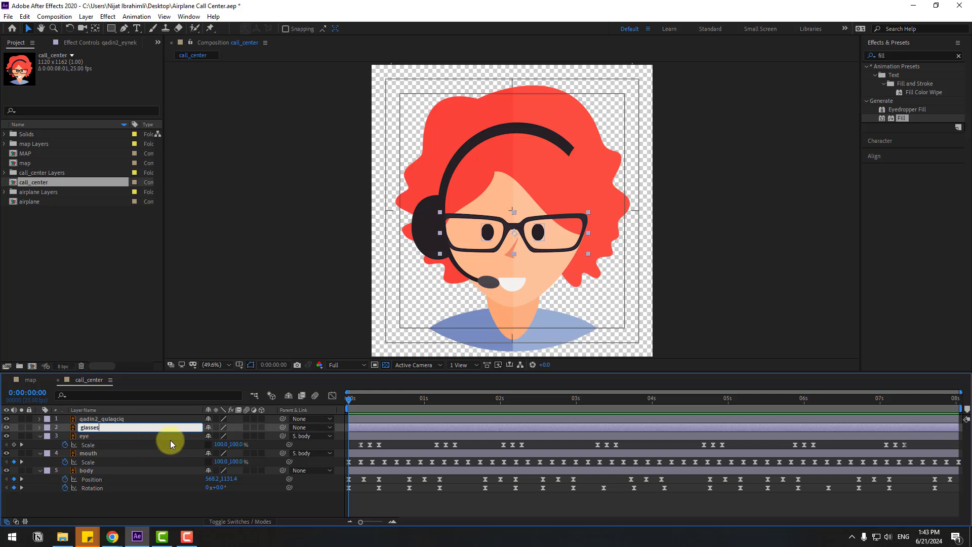
pyautogui.press('Return')
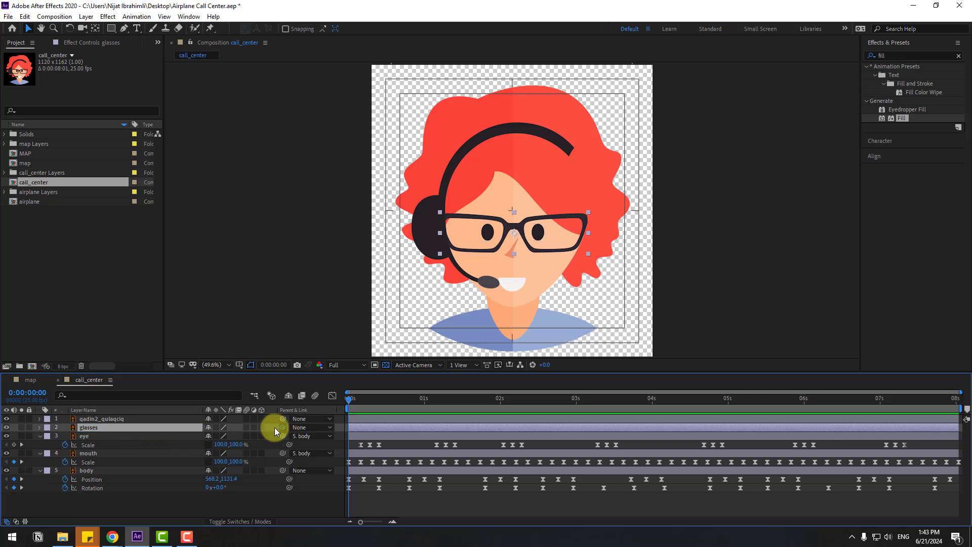
pyautogui.moveTo(282, 427); pyautogui.dragTo(93, 471)
# Rename the qadin2_qulaqciq layer to "headphone", parent it to the body layer, and preview the animation.
pyautogui.click(110, 418)
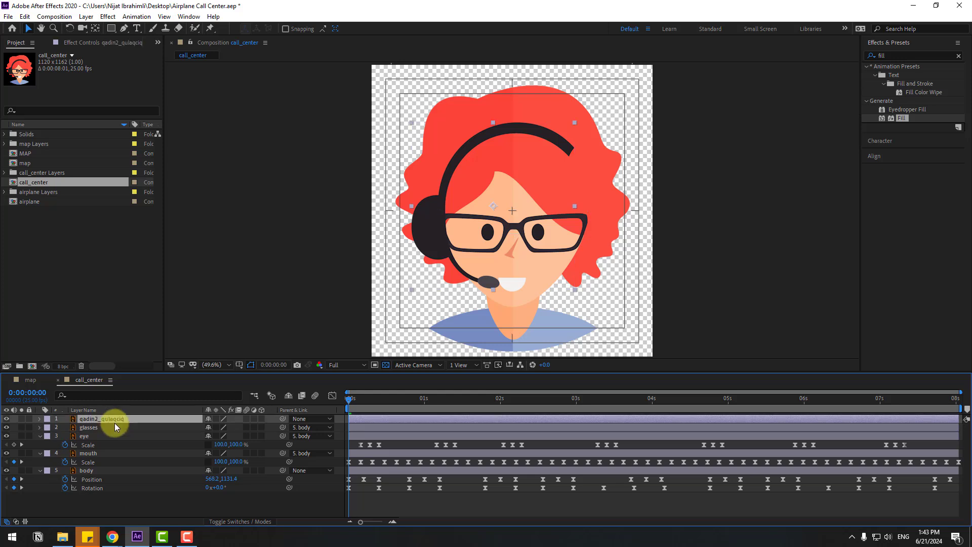
pyautogui.press('Return')
pyautogui.write('headphone')
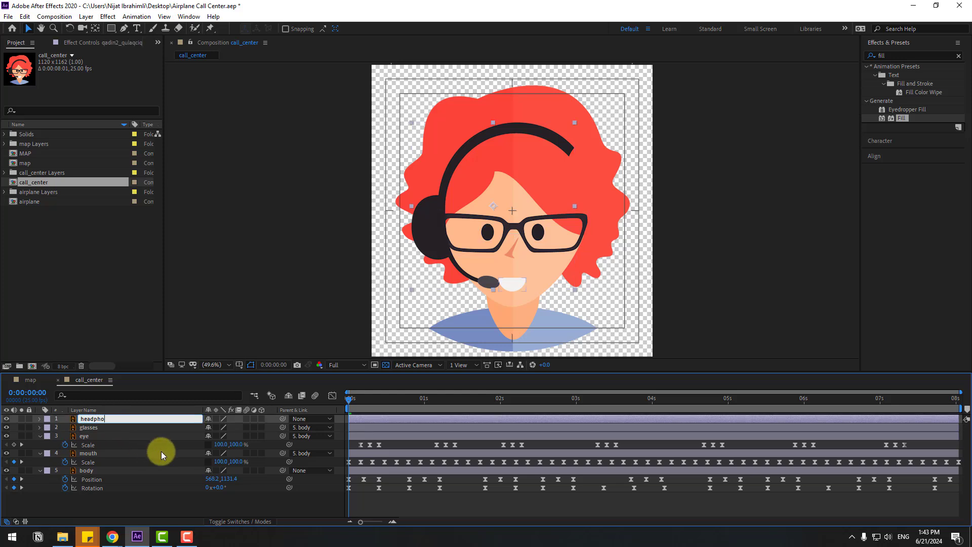
pyautogui.press('Return')
pyautogui.moveTo(282, 418); pyautogui.dragTo(95, 469)
pyautogui.press('space')
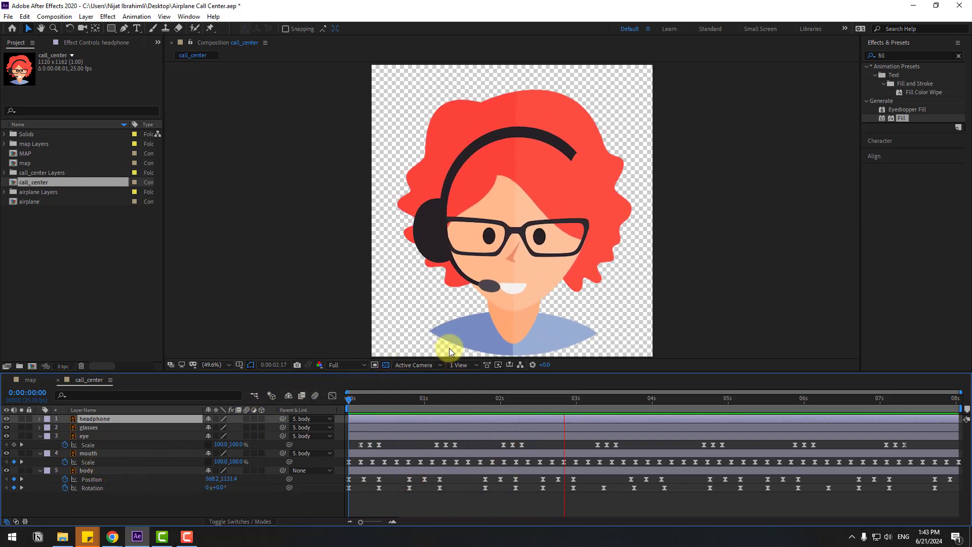
pyautogui.press('space')
# Add the call_center composition as the map composition's uppermost layer, scale it to 36% and position it over the globe.
pyautogui.click(57, 380)
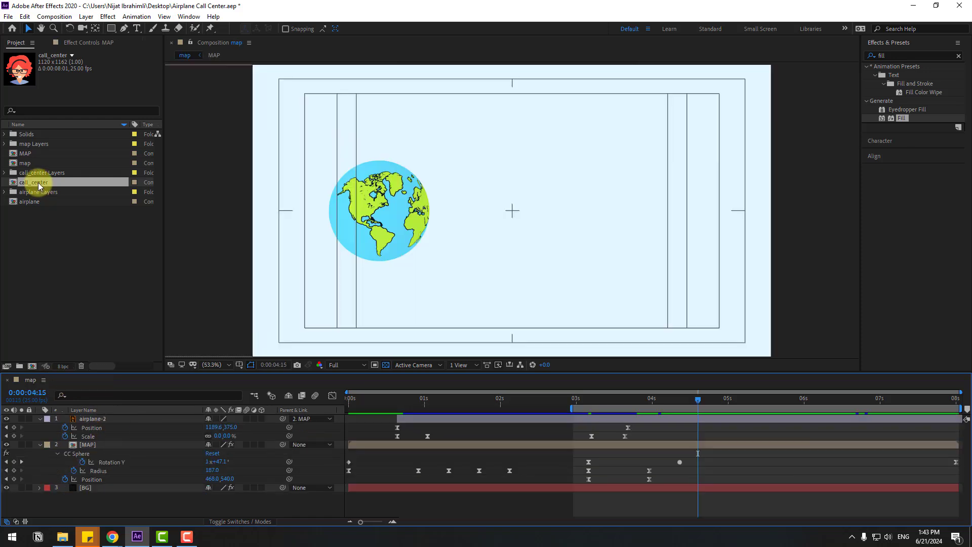
pyautogui.moveTo(31, 185); pyautogui.dragTo(109, 445)
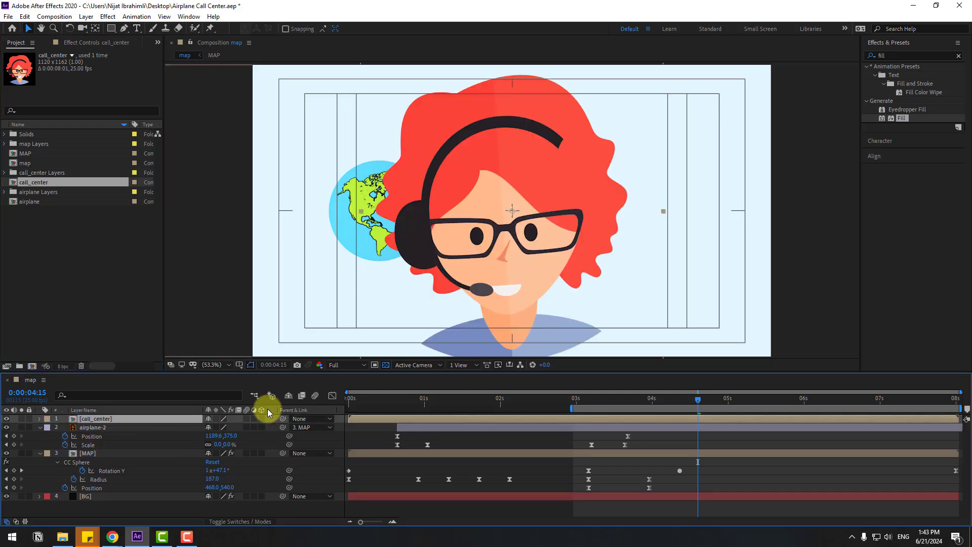
pyautogui.press('s')
pyautogui.moveTo(224, 437); pyautogui.dragTo(396, 238)
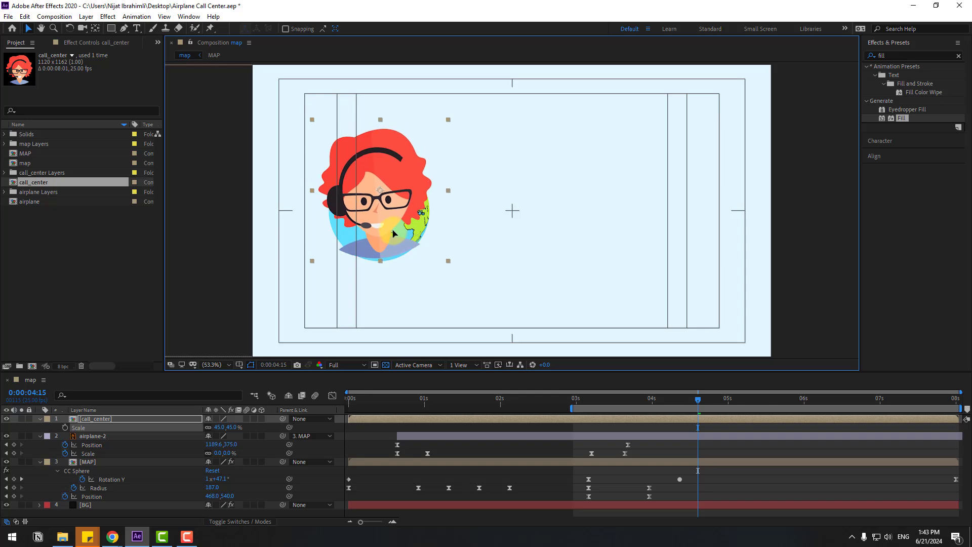
pyautogui.moveTo(219, 427); pyautogui.dragTo(214, 427)
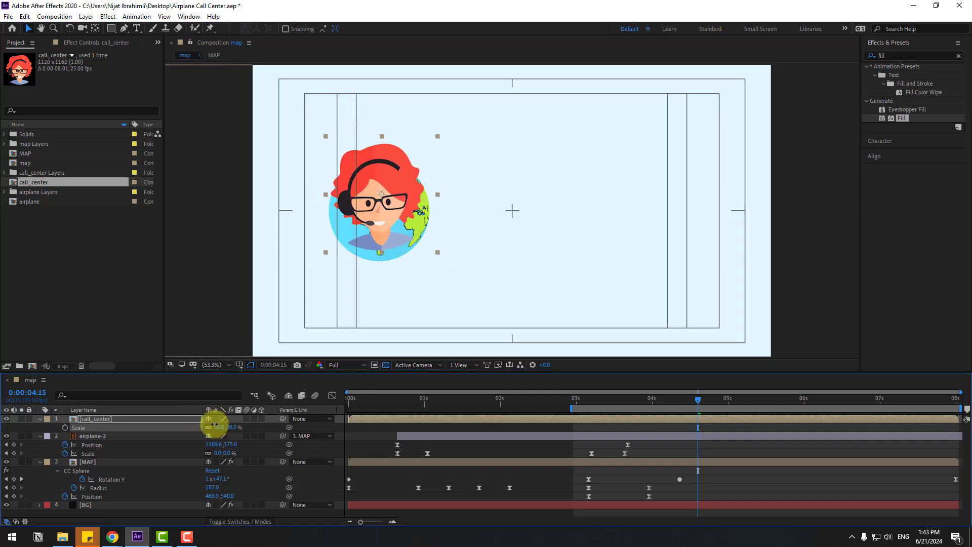
pyautogui.moveTo(396, 211); pyautogui.dragTo(397, 223)
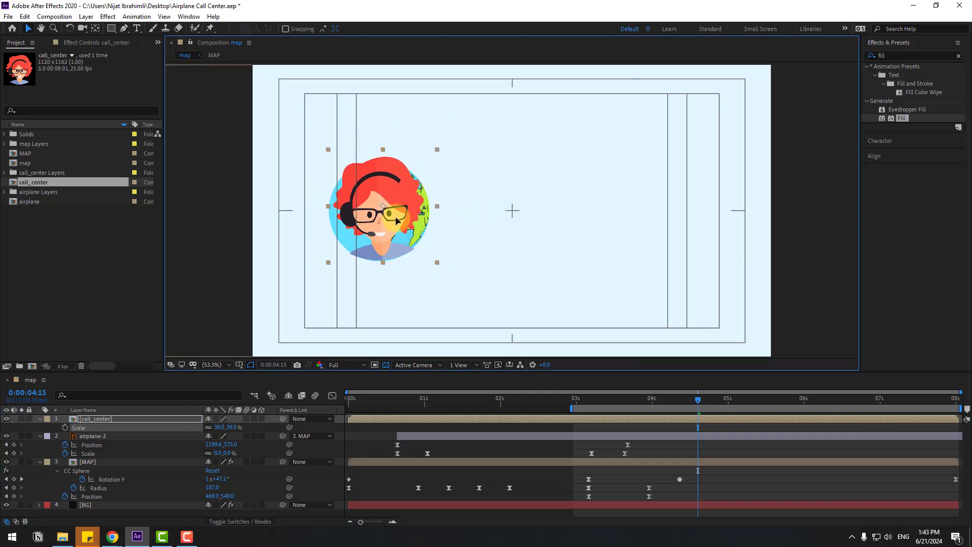
# Hide the call_center layer and draw an ellipse shape matching the globe's outline at 0:00:05:17.
pyautogui.click(9, 420)
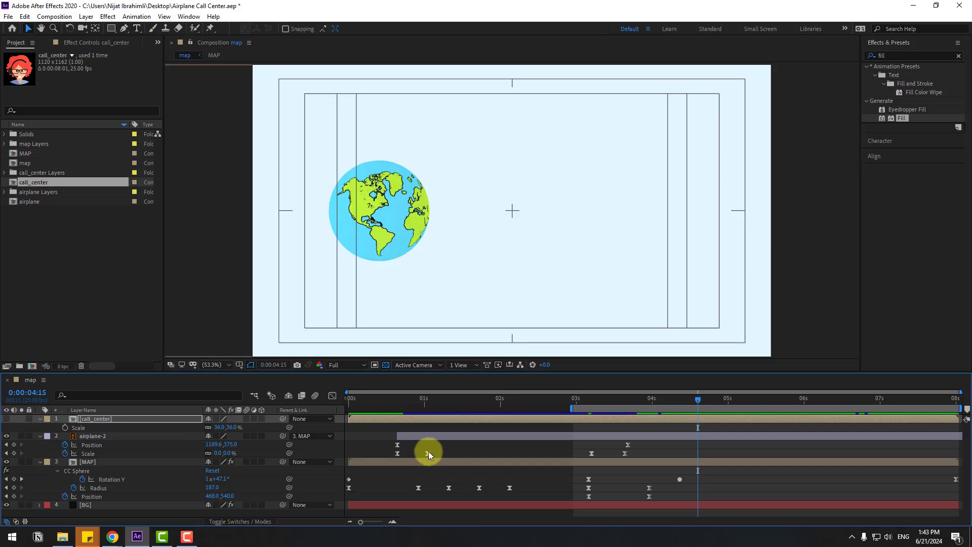
pyautogui.click(429, 462)
pyautogui.moveTo(112, 32); pyautogui.dragTo(135, 51)
pyautogui.moveTo(403, 252); pyautogui.dragTo(495, 259)
pyautogui.scroll(3, 439, 133)
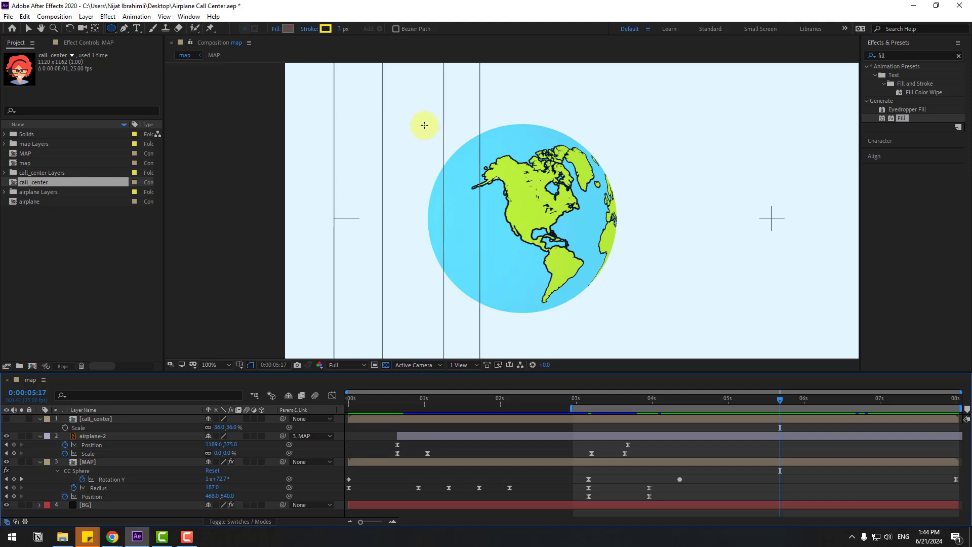
pyautogui.moveTo(424, 125); pyautogui.dragTo(615, 260)
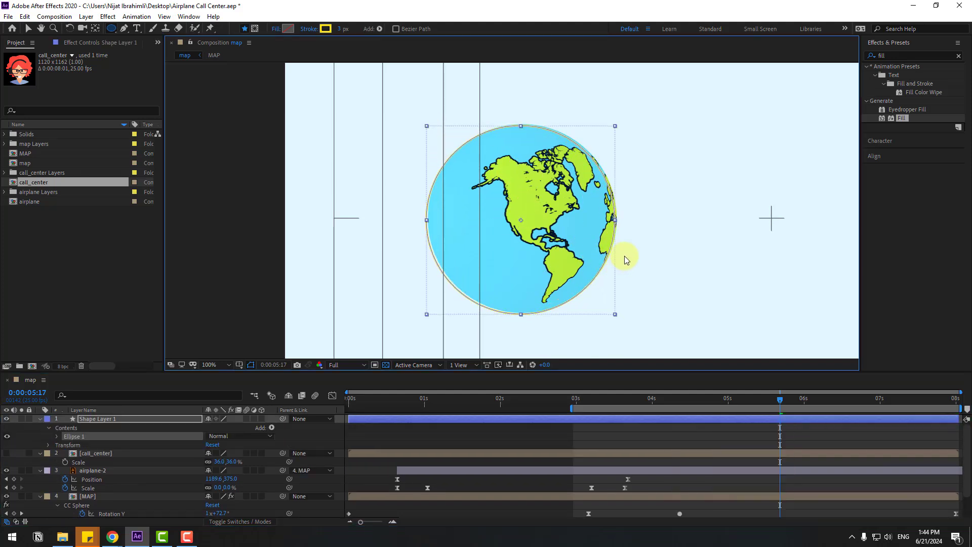
pyautogui.press('v')
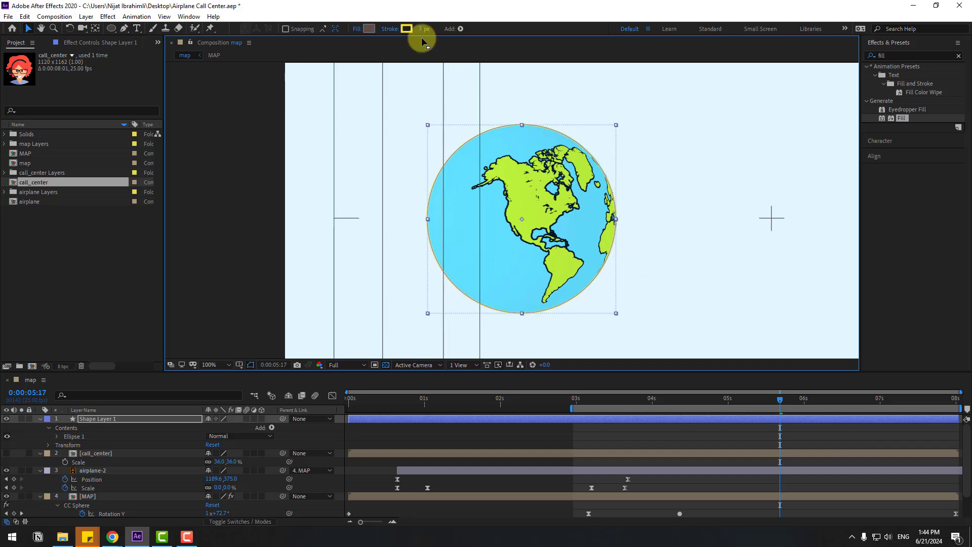
# Set the ellipse's stroke width to 0 px and its fill color to white, FFFFFF.
pyautogui.click(424, 29)
pyautogui.write('0')
pyautogui.press('Return')
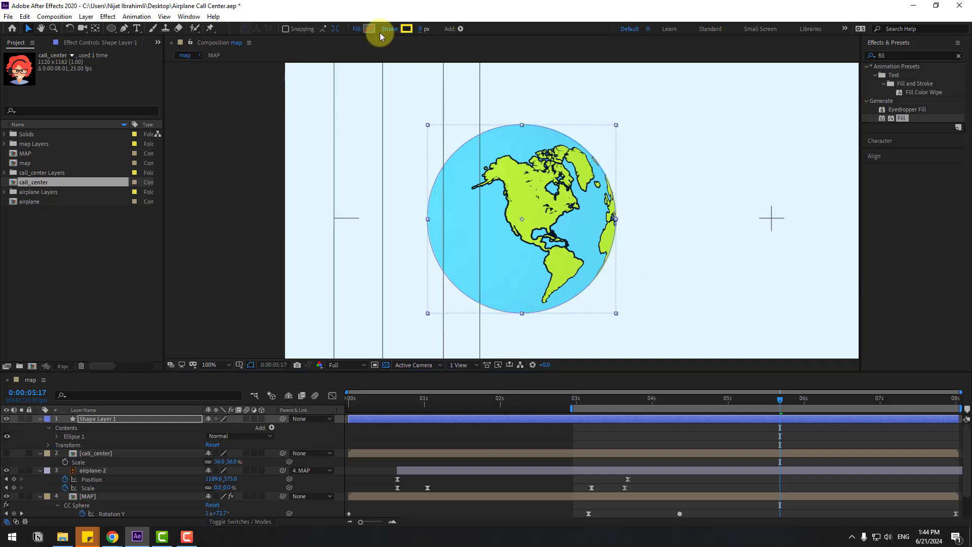
pyautogui.click(368, 28)
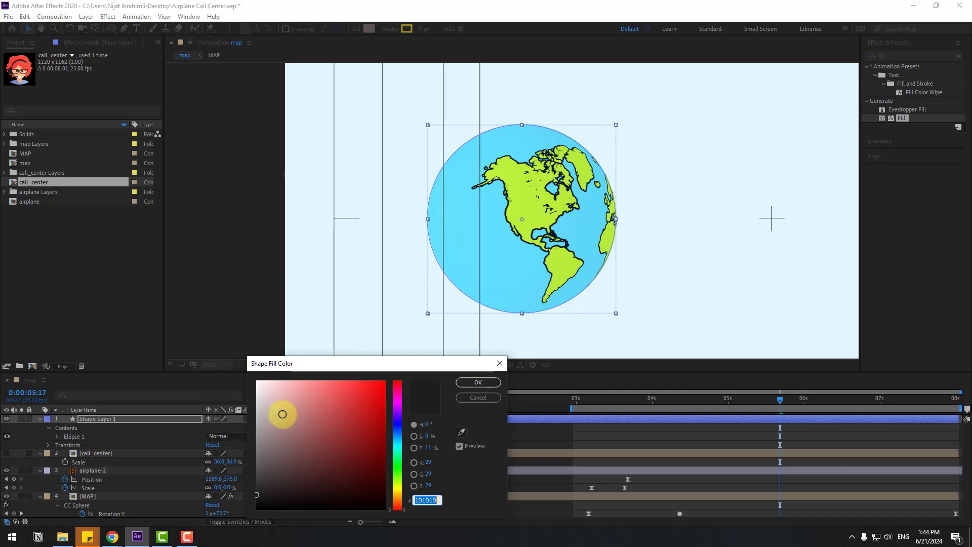
pyautogui.moveTo(381, 443); pyautogui.dragTo(228, 365)
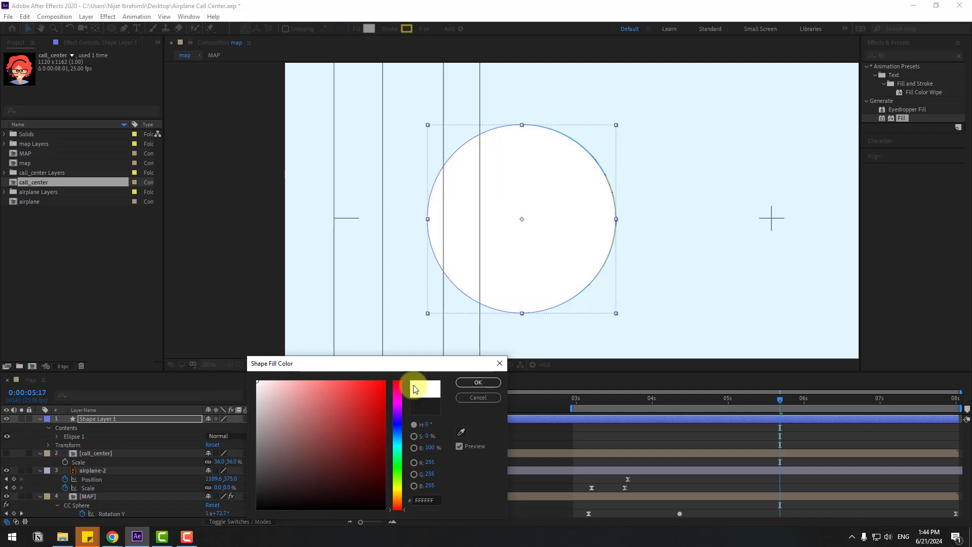
pyautogui.click(460, 384)
# Parent Shape Layer 1 to the MAP layer and move the call_center layer above it.
pyautogui.click(39, 419)
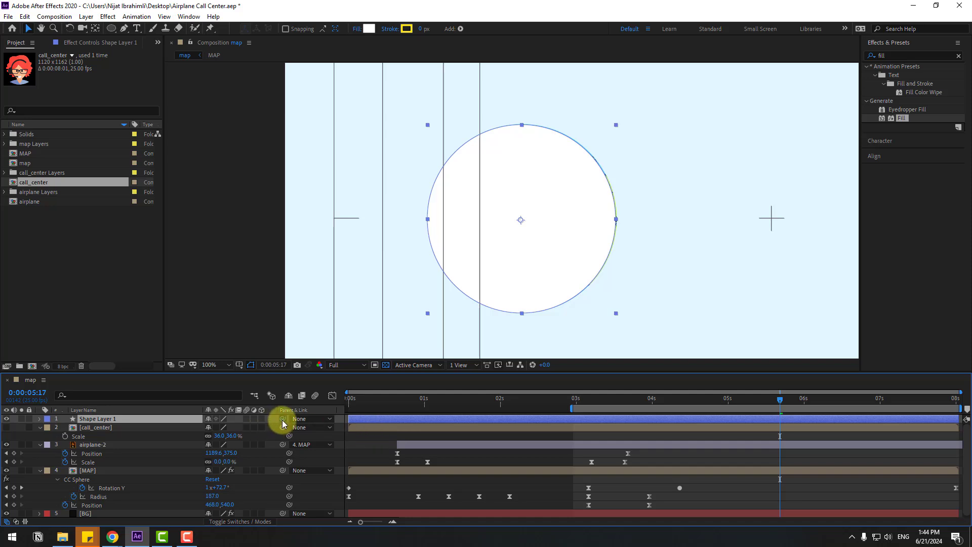
pyautogui.moveTo(283, 420); pyautogui.dragTo(87, 472)
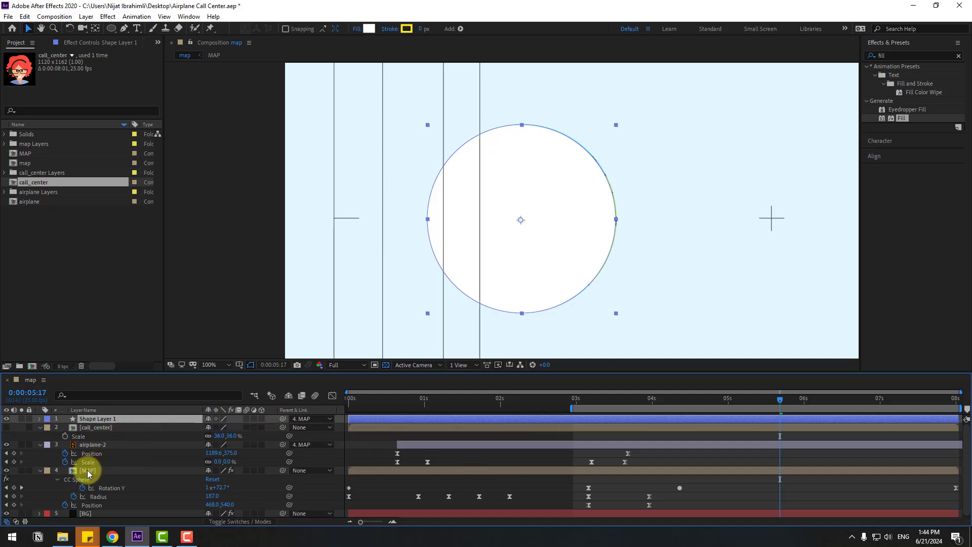
pyautogui.moveTo(90, 427); pyautogui.dragTo(103, 419)
# Duplicate Shape Layer 1 and select the call_center layer.
pyautogui.click(89, 437)
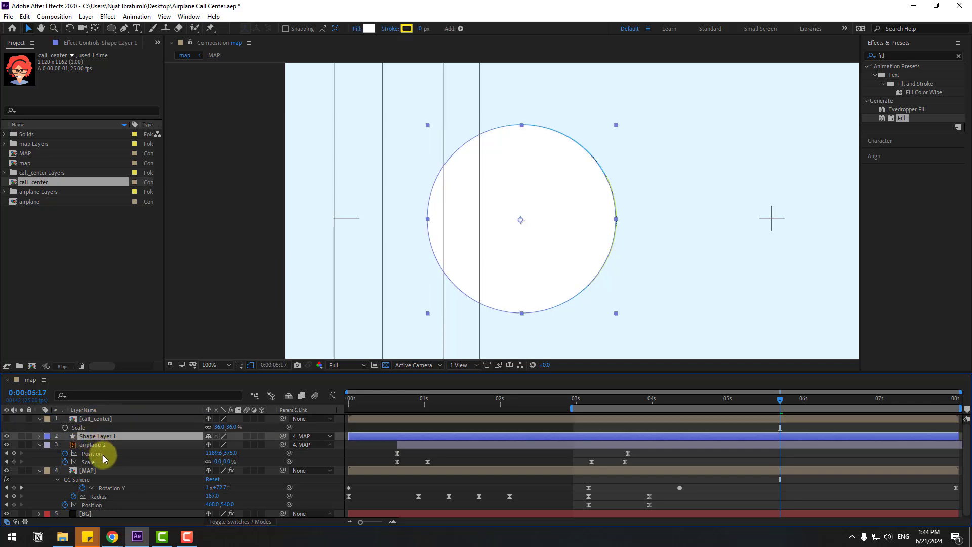
pyautogui.hotkey('ctrl', 'd')
pyautogui.click(115, 418)
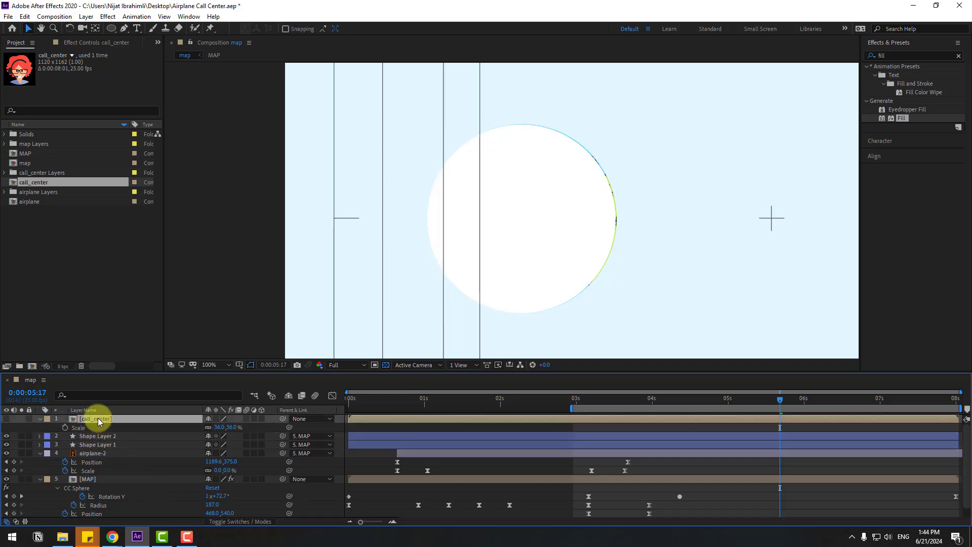
# Place the call_center layer beneath Shape Layer 2, show it, and set its track matte to Alpha Matte "Shape Layer 2".
pyautogui.moveTo(98, 418); pyautogui.dragTo(111, 441)
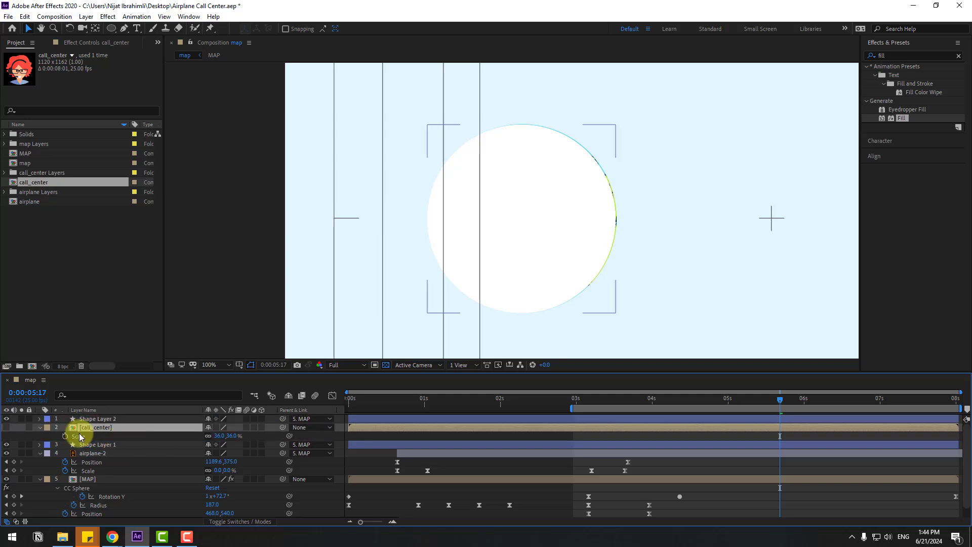
pyautogui.click(7, 427)
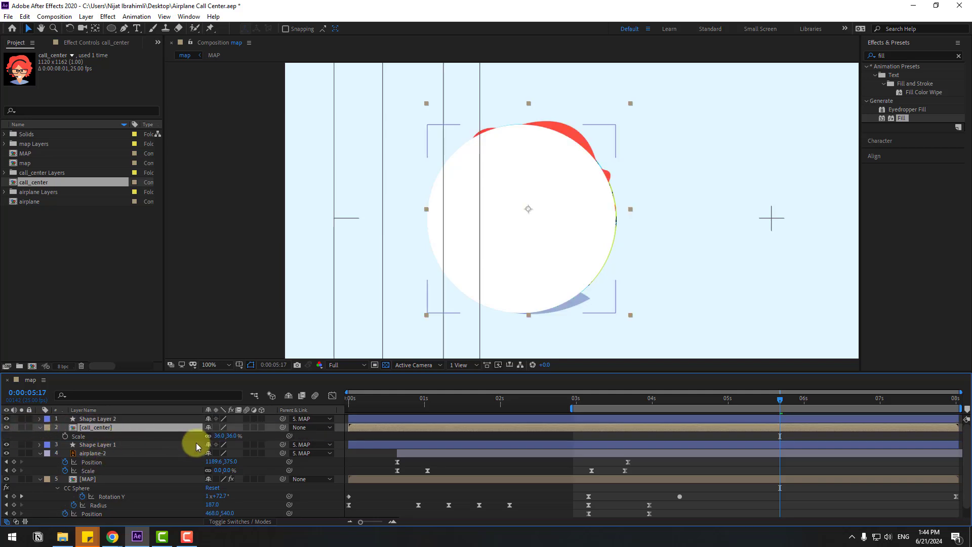
pyautogui.click(227, 521)
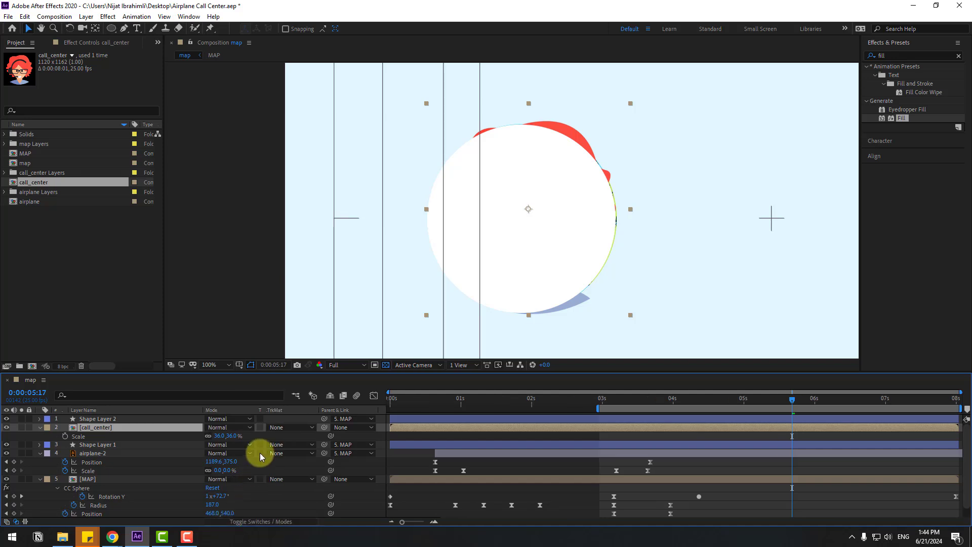
pyautogui.click(278, 428)
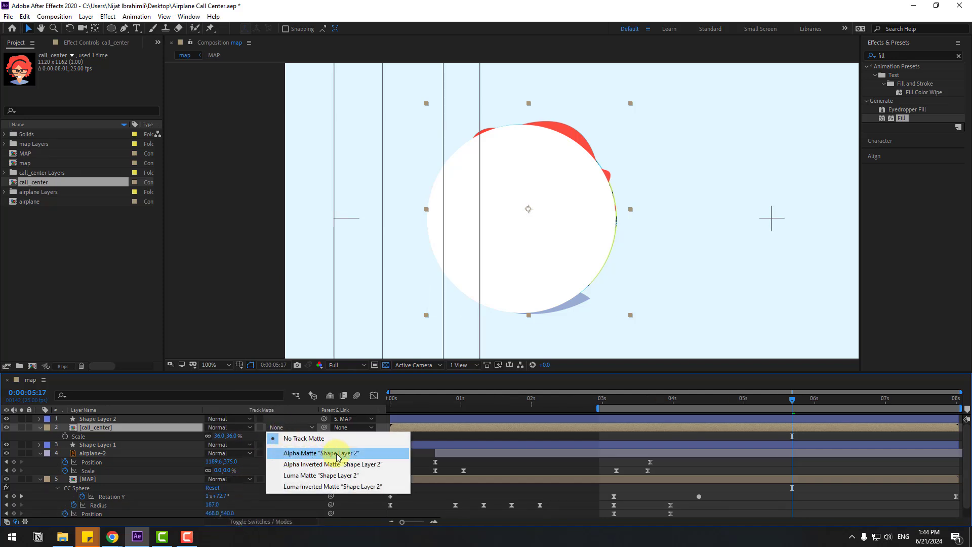
pyautogui.click(353, 458)
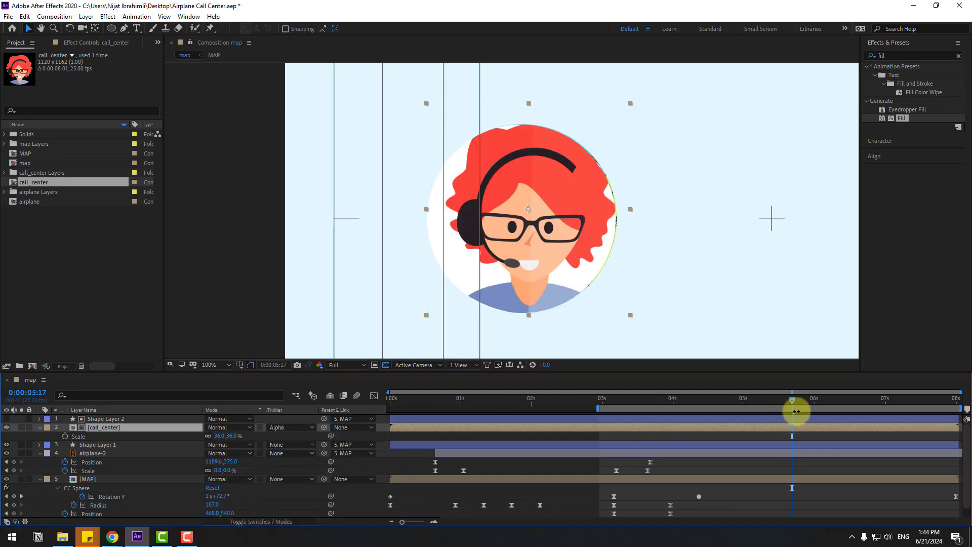
pyautogui.moveTo(803, 403)
pyautogui.mouseDown()
pyautogui.moveTo(821, 406)
pyautogui.moveTo(800, 404)
pyautogui.mouseUp()
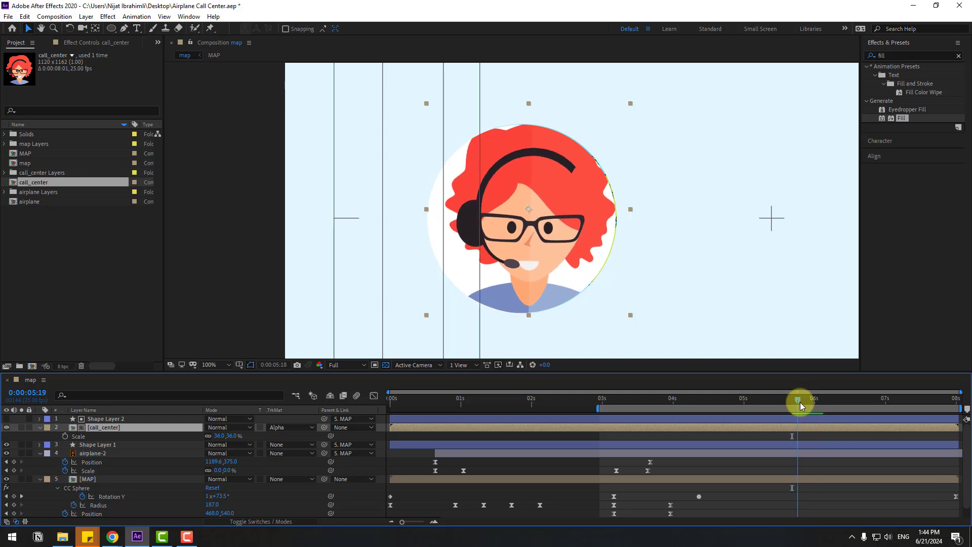
# Parent Shape Layer 2 to Shape Layer 1.
pyautogui.click(101, 445)
pyautogui.click(117, 419)
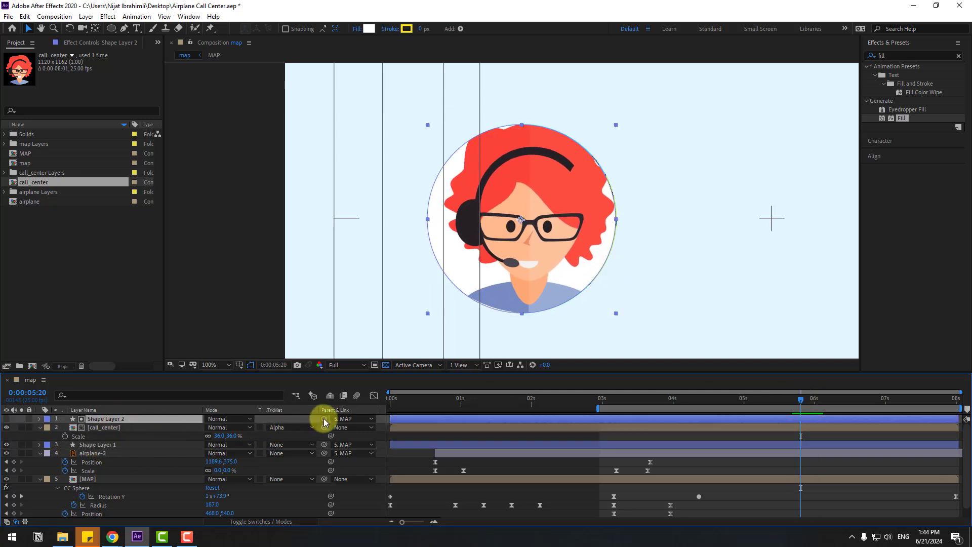
pyautogui.moveTo(325, 420); pyautogui.dragTo(102, 447)
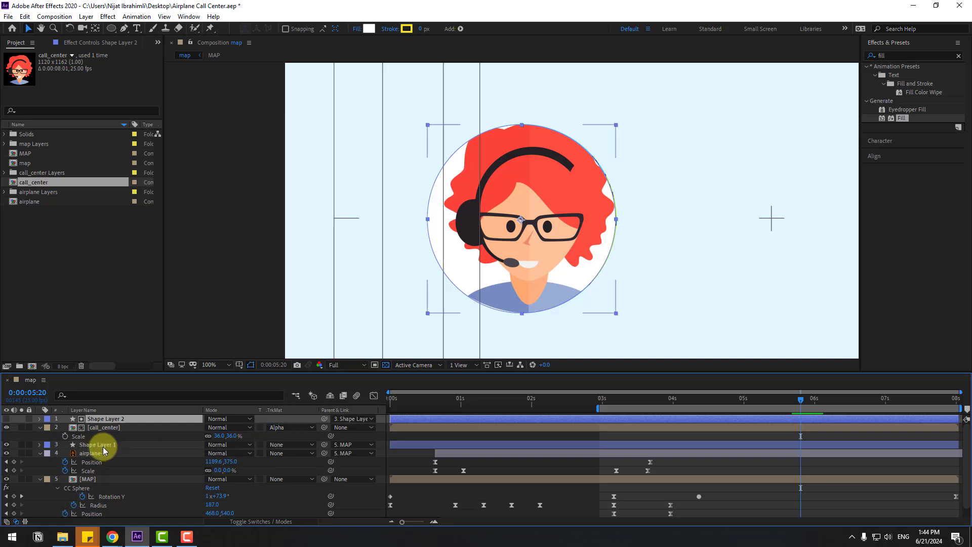
# Set Shape Layer 1's scale to 101%.
pyautogui.click(103, 447)
pyautogui.press('Return')
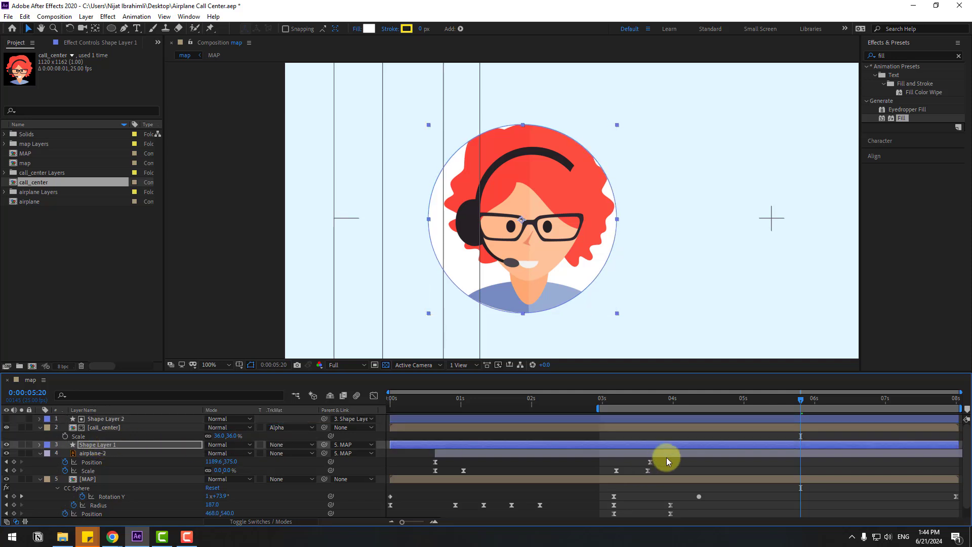
pyautogui.click(667, 458)
pyautogui.click(109, 453)
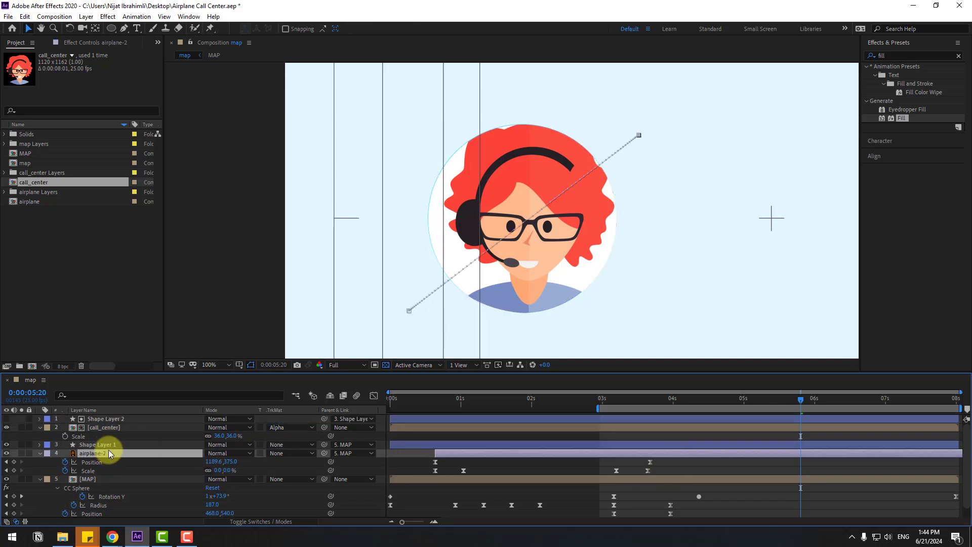
pyautogui.click(104, 445)
pyautogui.press('s')
pyautogui.click(221, 460)
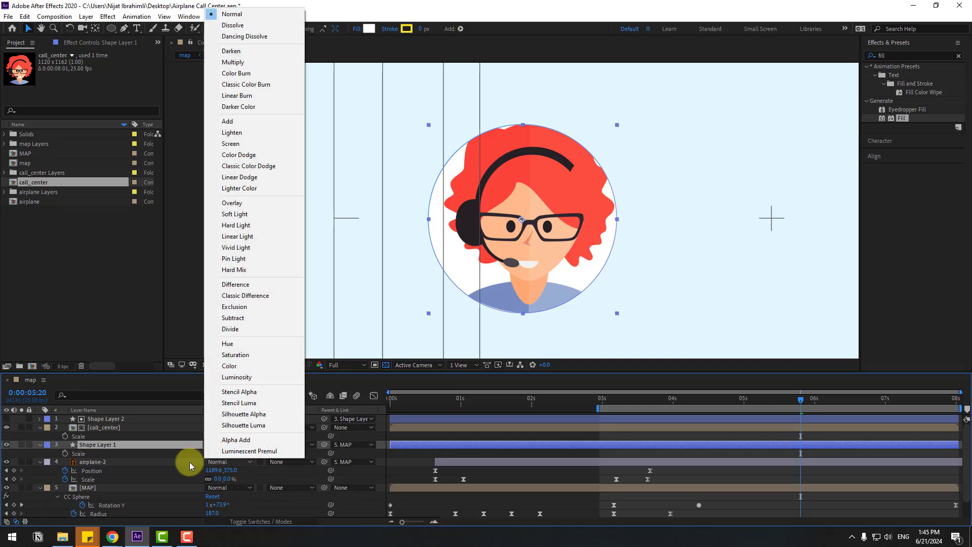
pyautogui.click(185, 451)
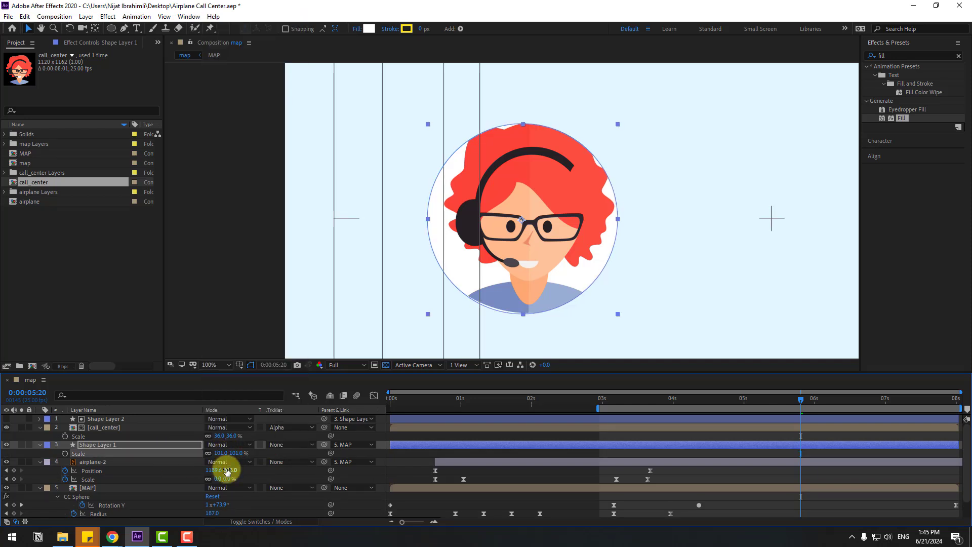
pyautogui.click(758, 457)
pyautogui.scroll(-2, 707, 302)
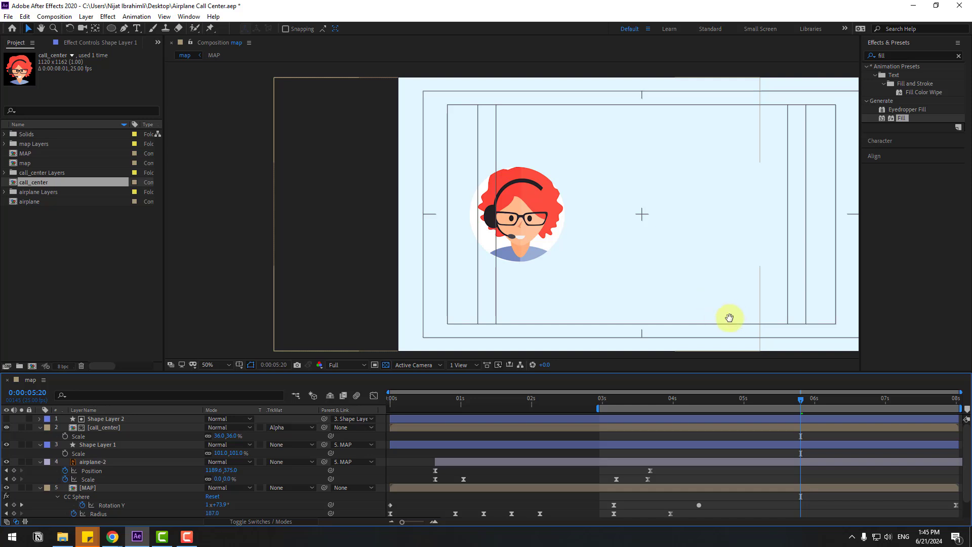
# Shift Shape Layer 2, call_center and Shape Layer 1 together in time to start at about 0:00:03:15.
pyautogui.click(743, 400)
pyautogui.moveTo(743, 400); pyautogui.dragTo(712, 404)
pyautogui.click(529, 443)
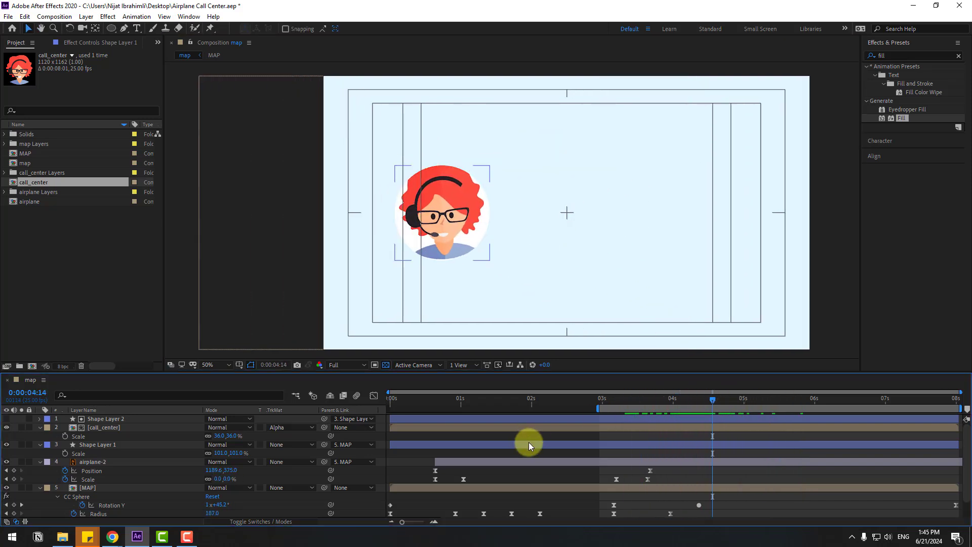
pyautogui.click(40, 428)
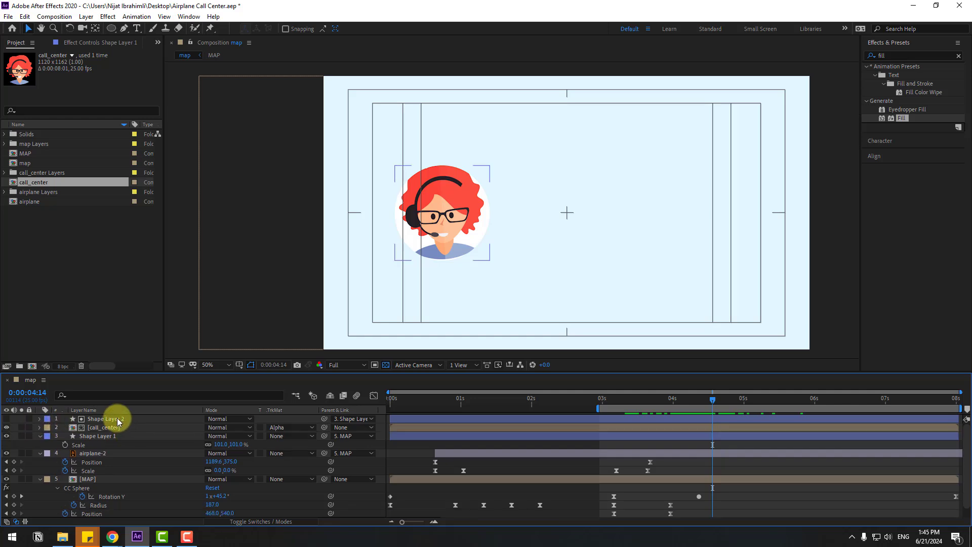
pyautogui.click(106, 419)
pyautogui.keyDown('shift'); pyautogui.click(116, 428); pyautogui.keyUp('shift')
pyautogui.keyDown('shift'); pyautogui.click(105, 439); pyautogui.keyUp('shift')
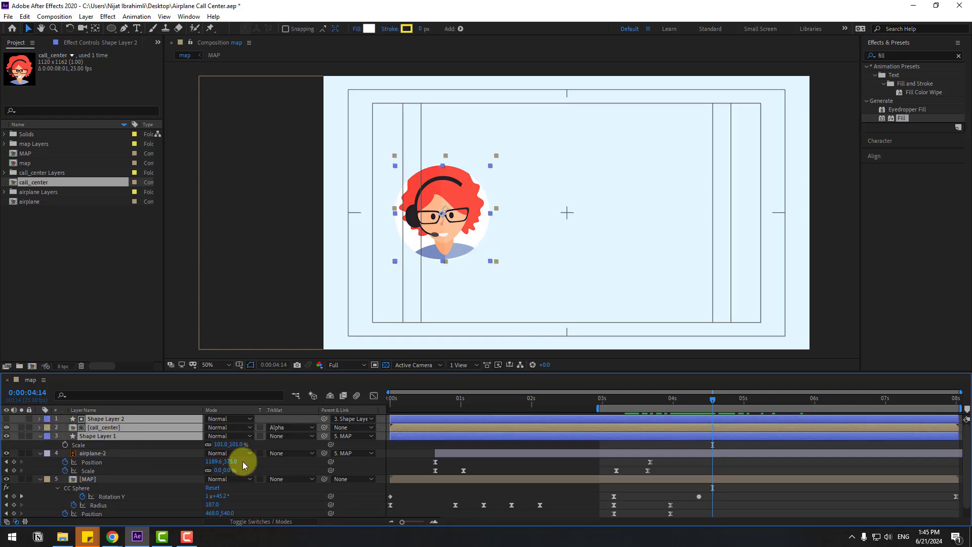
pyautogui.moveTo(479, 420); pyautogui.dragTo(833, 421)
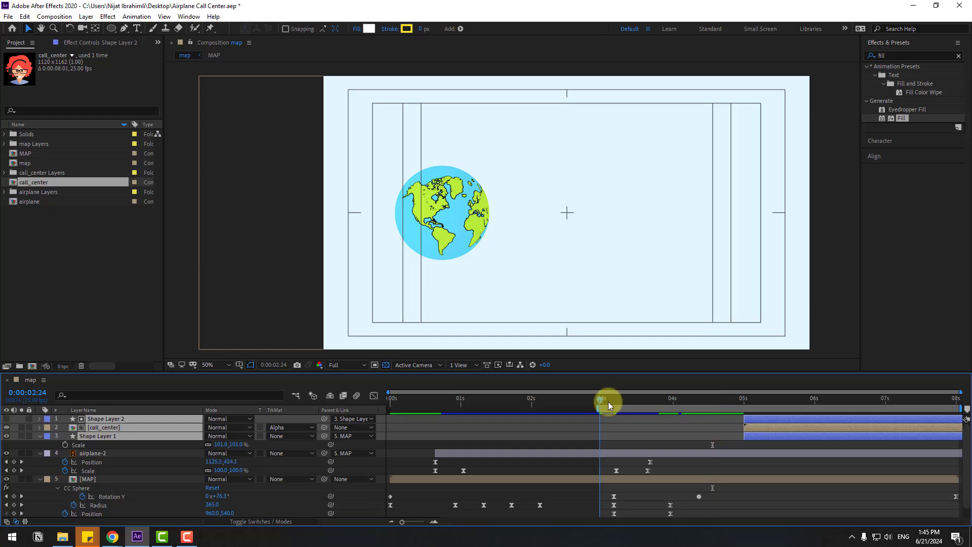
pyautogui.moveTo(609, 402); pyautogui.dragTo(655, 406)
pyautogui.moveTo(760, 420); pyautogui.dragTo(658, 421)
pyautogui.press('space')
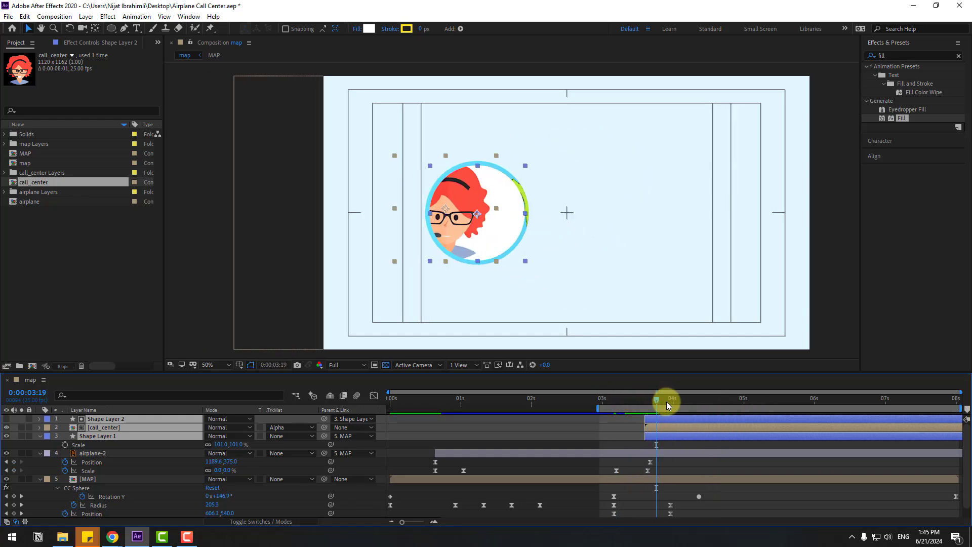
# Parent the call_center layer to Shape Layer 1.
pyautogui.click(469, 428)
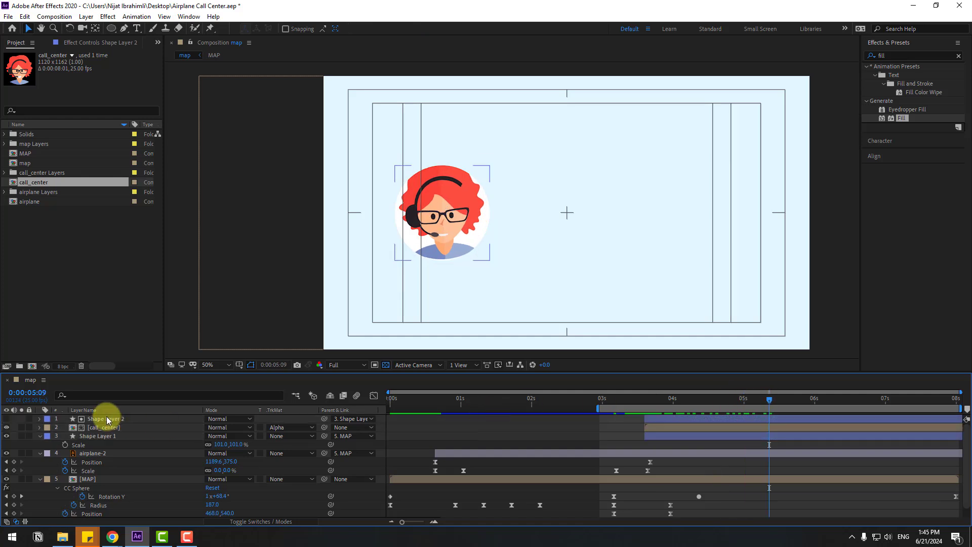
pyautogui.click(109, 428)
pyautogui.moveTo(324, 428); pyautogui.dragTo(102, 436)
# Move the start of Shape Layer 1, call_center and Shape Layer 2 to about 0:00:03:11.
pyautogui.click(661, 437)
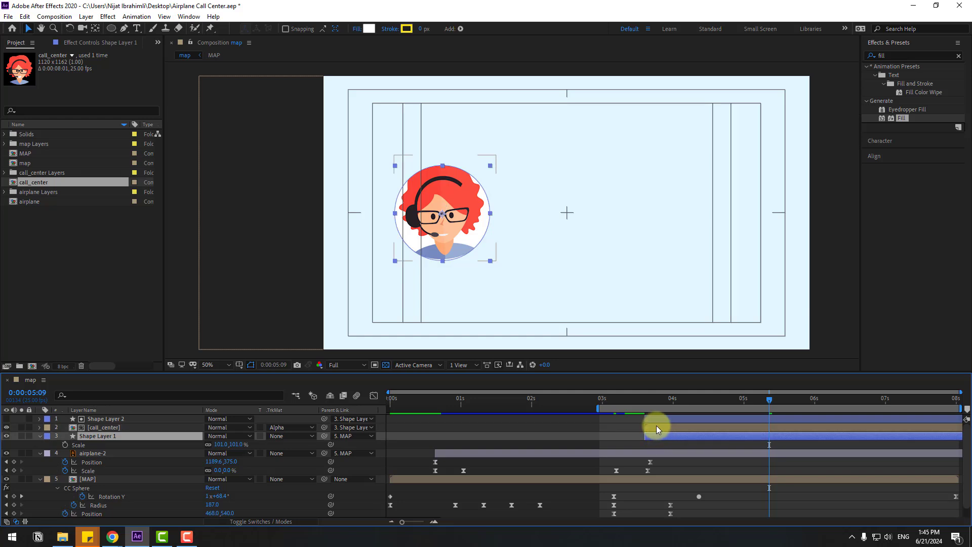
pyautogui.keyDown('shift'); pyautogui.click(656, 427); pyautogui.keyUp('shift')
pyautogui.keyDown('shift'); pyautogui.click(656, 419); pyautogui.keyUp('shift')
pyautogui.click(636, 400)
pyautogui.press('[')
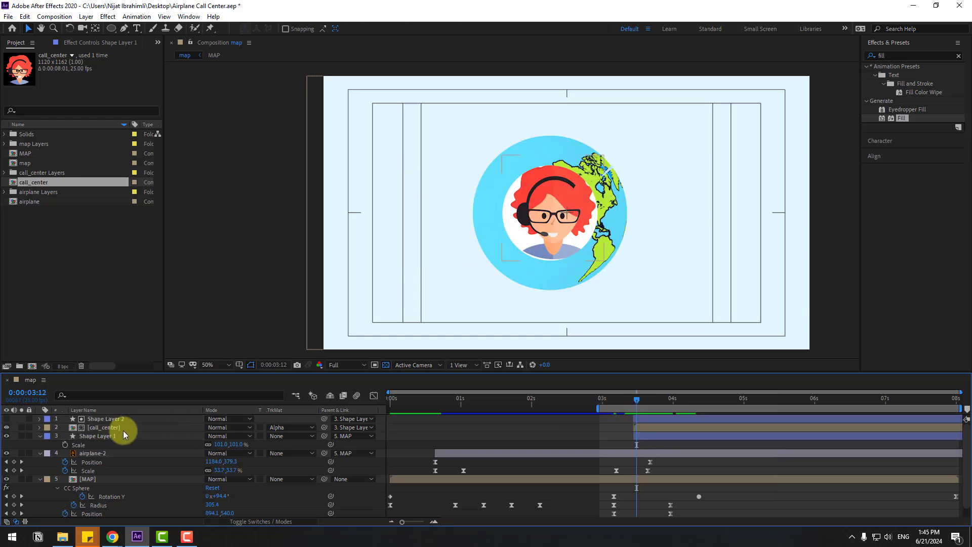
# Add 0% opacity keyframes to Shape Layer 1, call_center and Shape Layer 2 at 0:00:03:11.
pyautogui.click(106, 438)
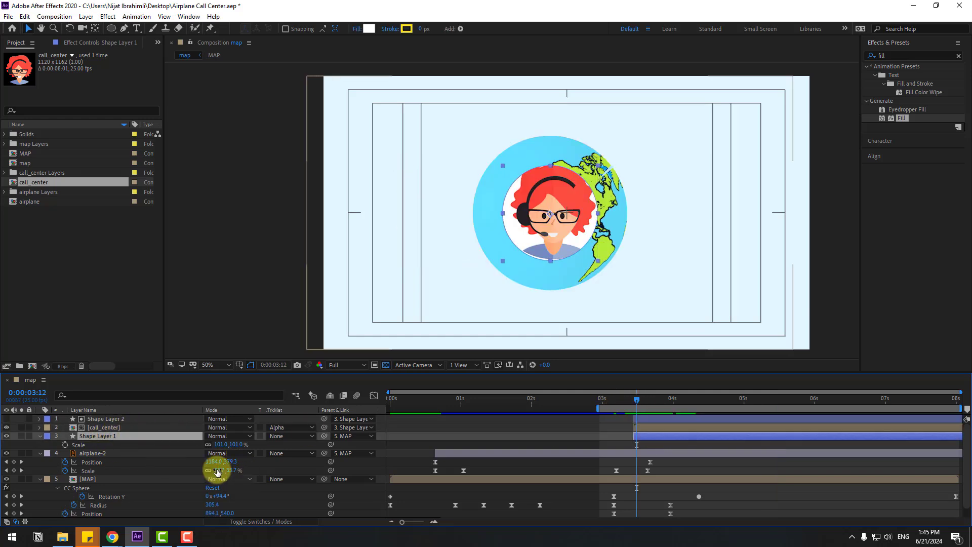
pyautogui.keyDown('shift'); pyautogui.click(102, 428); pyautogui.keyUp('shift')
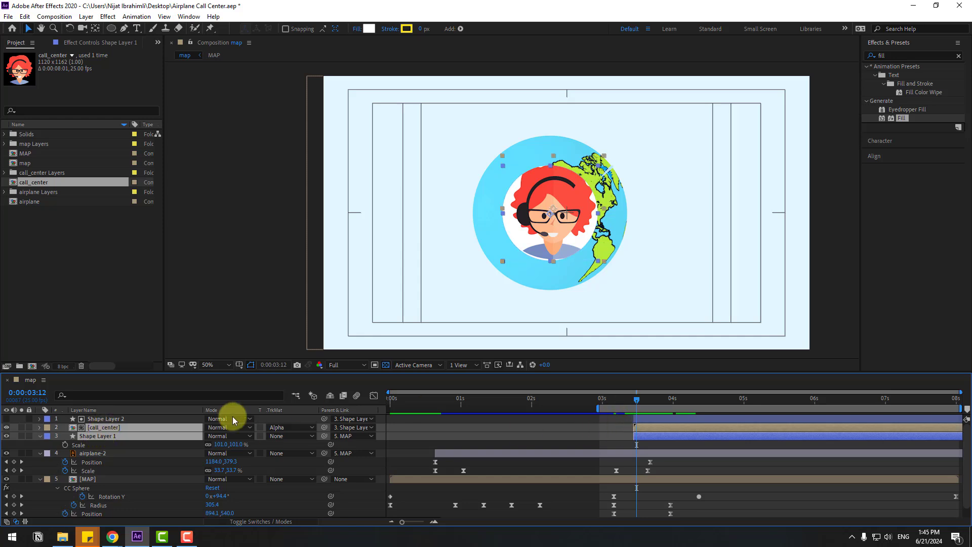
pyautogui.keyDown('shift'); pyautogui.click(143, 420); pyautogui.keyUp('shift')
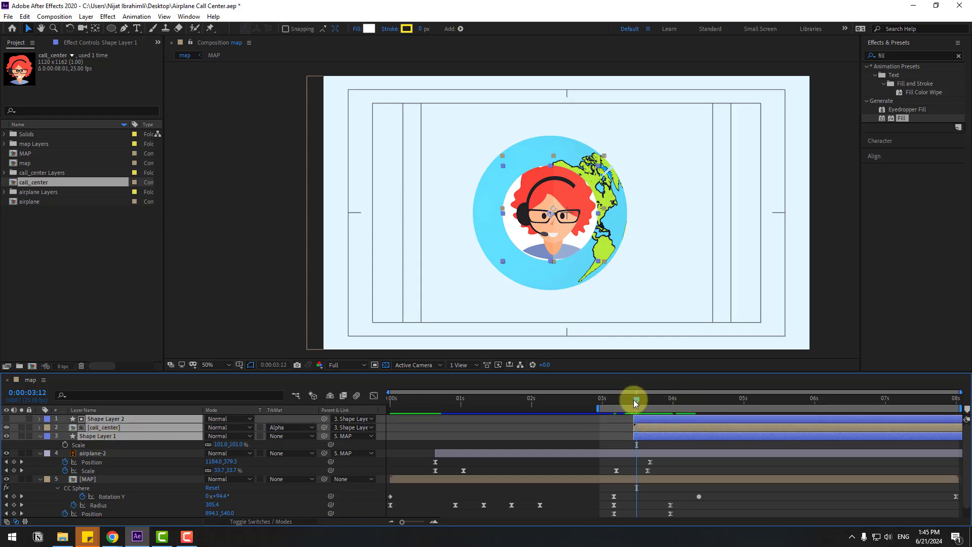
pyautogui.moveTo(636, 403); pyautogui.dragTo(634, 401)
pyautogui.press('t')
pyautogui.moveTo(223, 439); pyautogui.dragTo(70, 434)
pyautogui.click(65, 428)
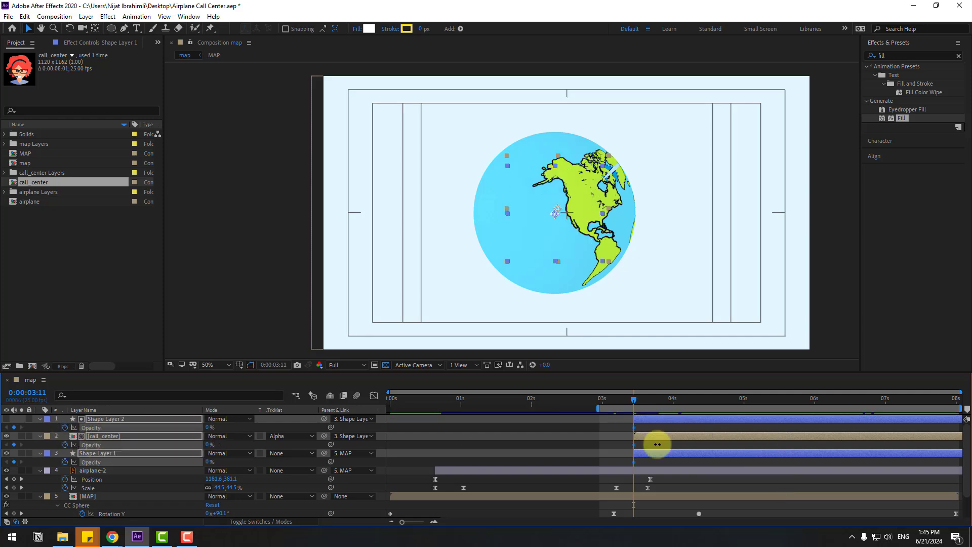
# Set the three layers' opacity to 100% at 0:00:04:04, apply Easy Ease to all their opacity keyframes and preview the fade-in.
pyautogui.moveTo(637, 402); pyautogui.dragTo(685, 401)
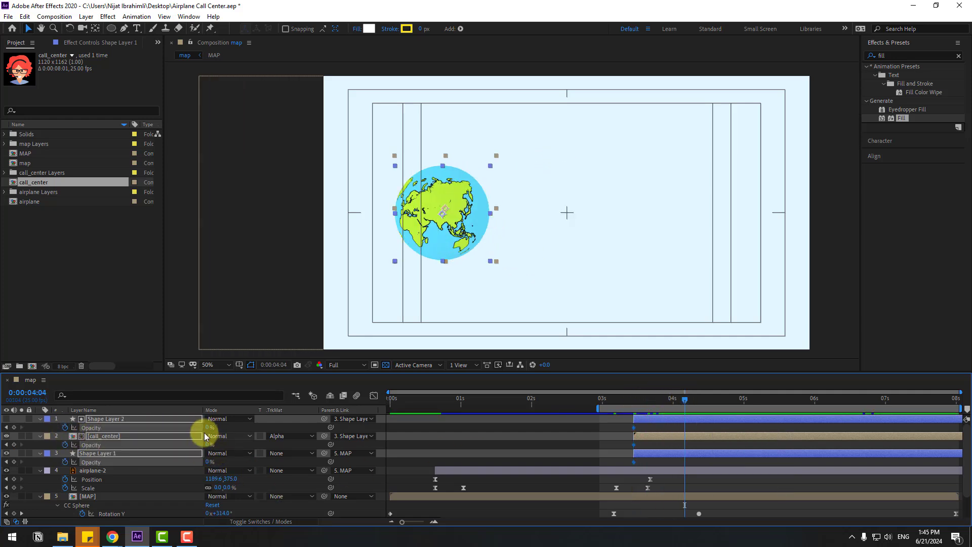
pyautogui.moveTo(208, 428); pyautogui.dragTo(363, 429)
pyautogui.moveTo(645, 399); pyautogui.dragTo(633, 463)
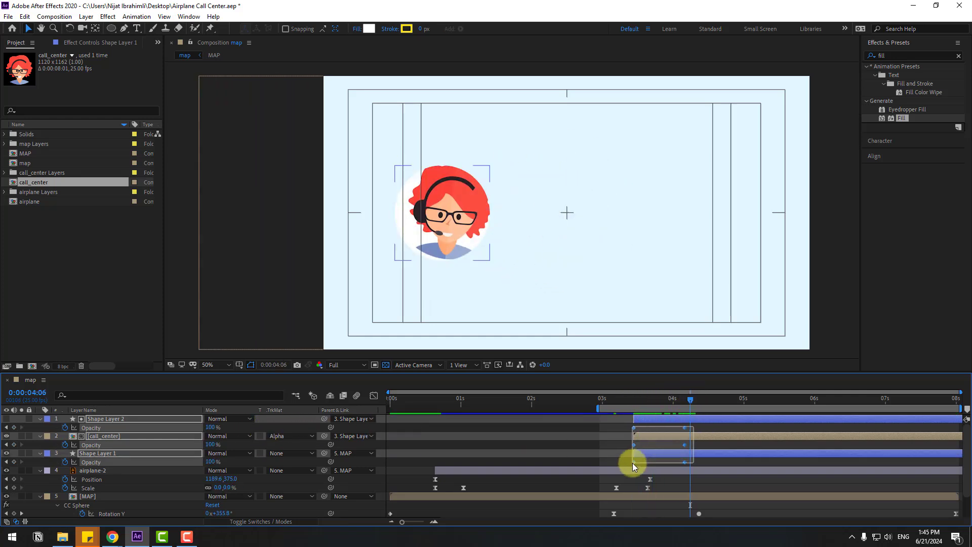
pyautogui.rightClick(634, 462)
pyautogui.moveTo(645, 459)
pyautogui.click(775, 376)
pyautogui.press('space')
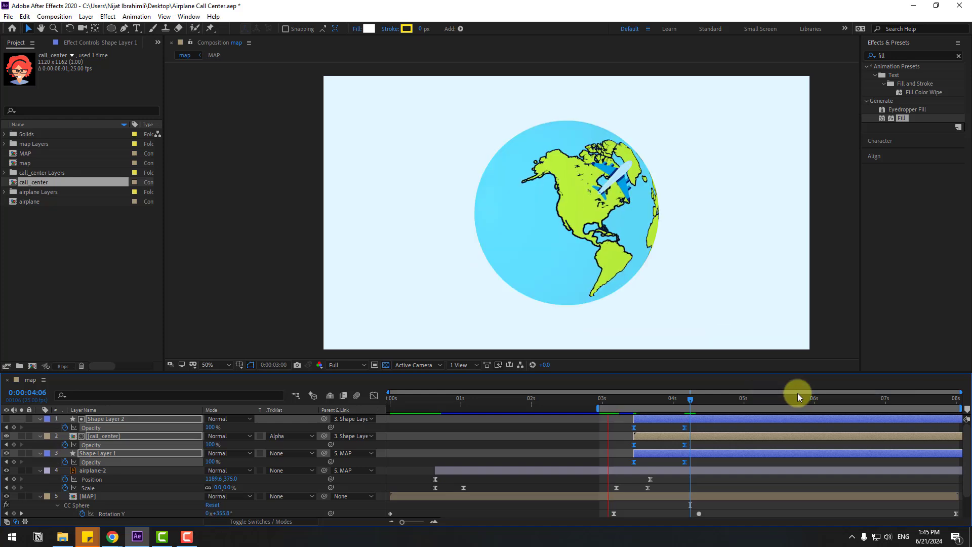
pyautogui.scroll(-4, 628, 261)
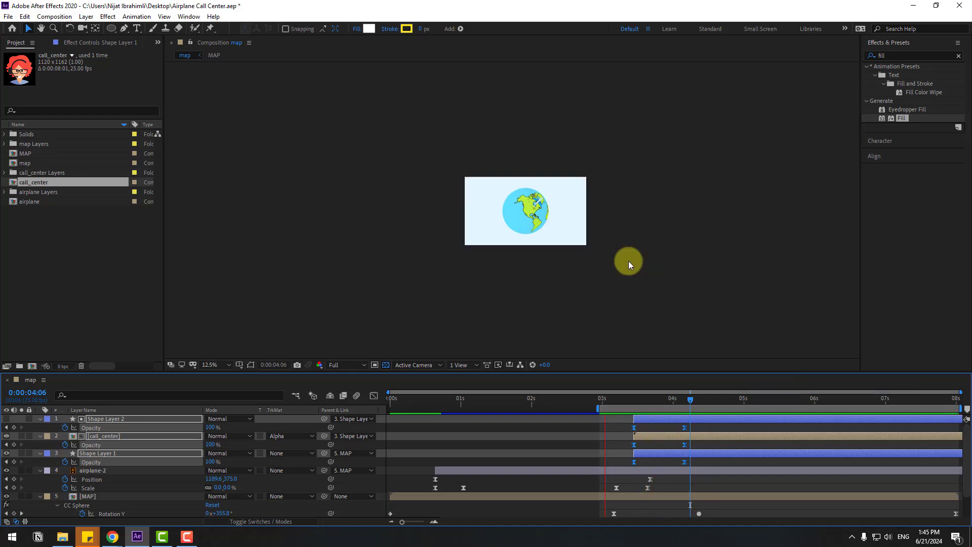
pyautogui.scroll(4, 637, 278)
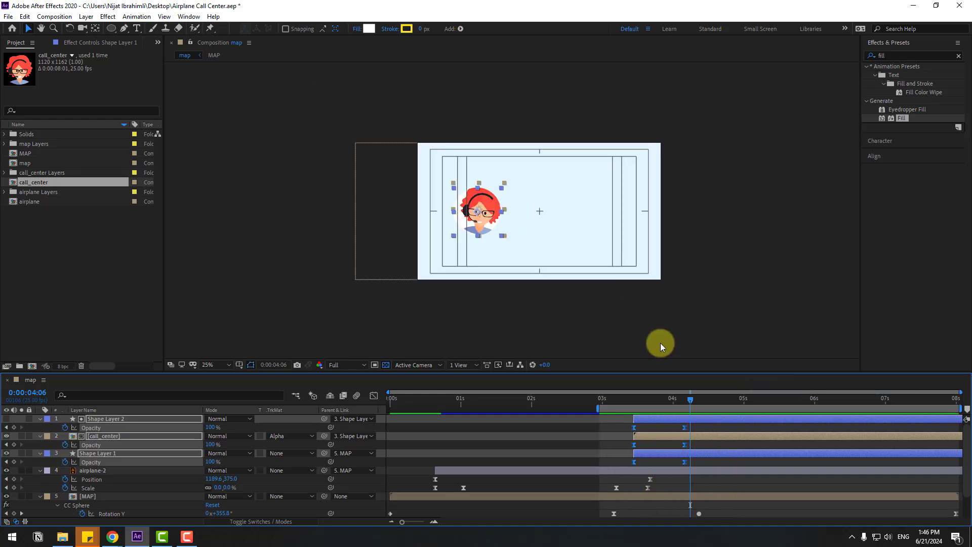
# Collapse the properties of the top three layers, duplicate Shape Layer 2 and make the duplicate visible.
pyautogui.click(40, 419)
pyautogui.click(39, 427)
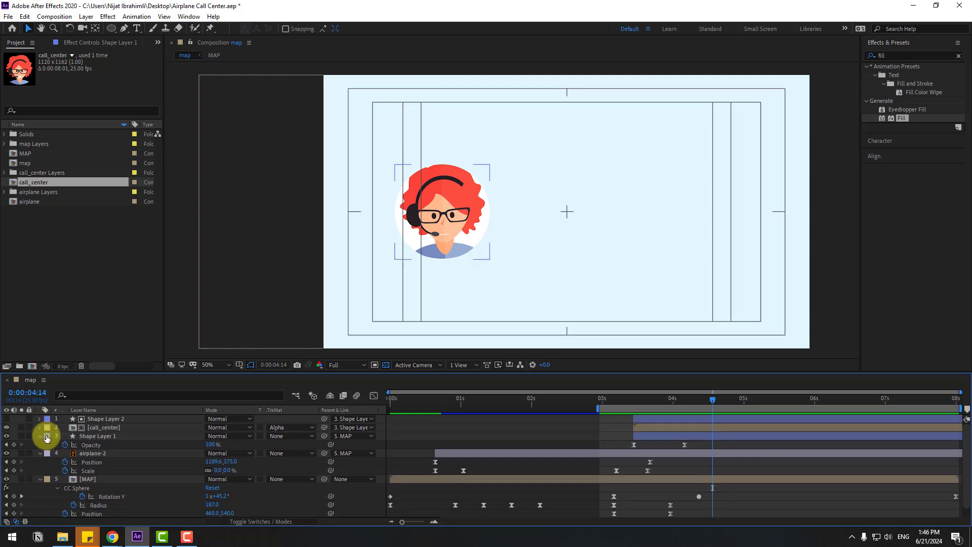
pyautogui.click(39, 436)
pyautogui.click(99, 420)
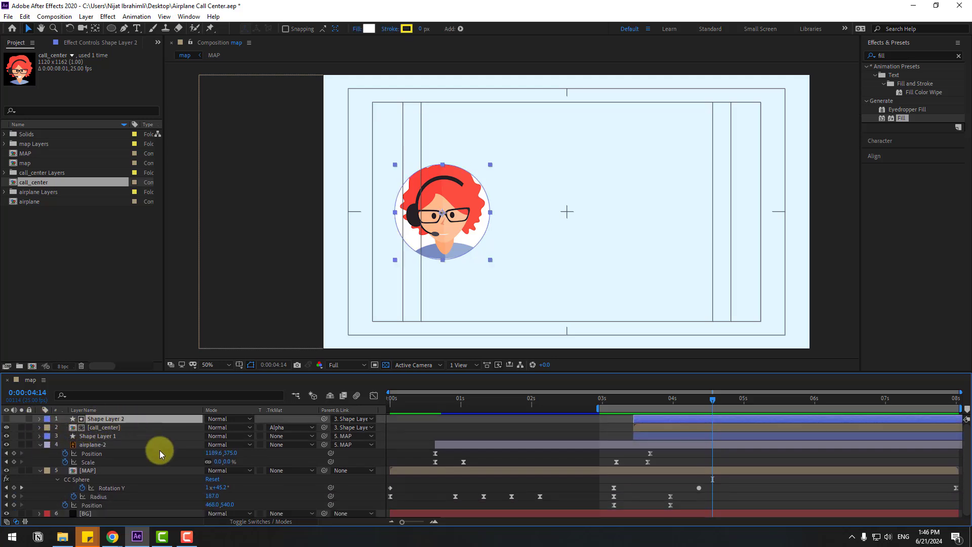
pyautogui.hotkey('ctrl', 'd')
pyautogui.click(7, 420)
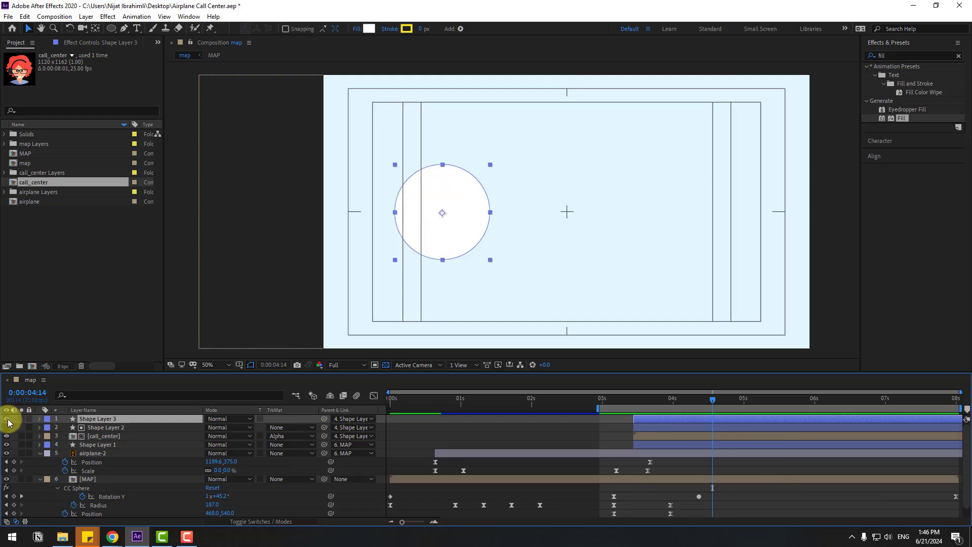
# Remove the fill from Shape Layer 3 and give its circle a 5 px stroke.
pyautogui.click(355, 28)
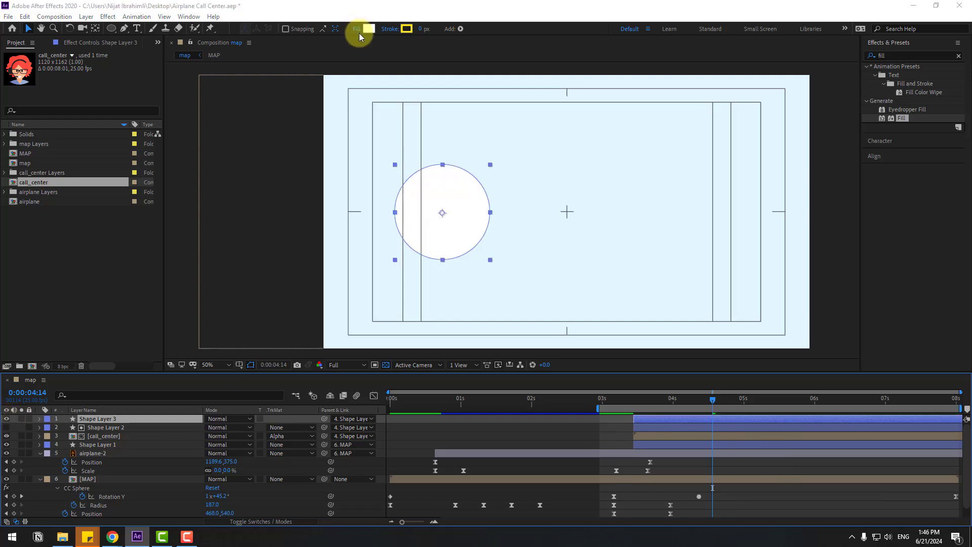
pyautogui.click(241, 214)
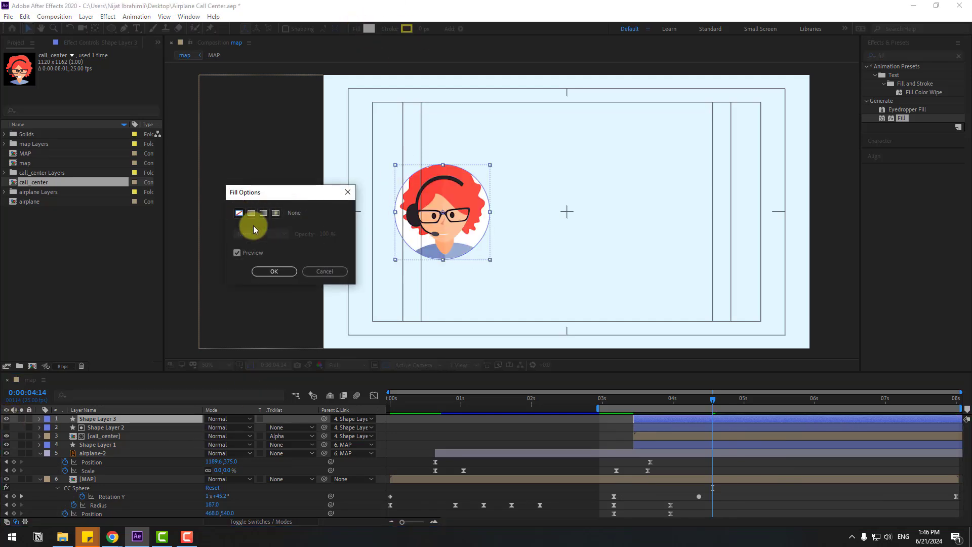
pyautogui.click(281, 271)
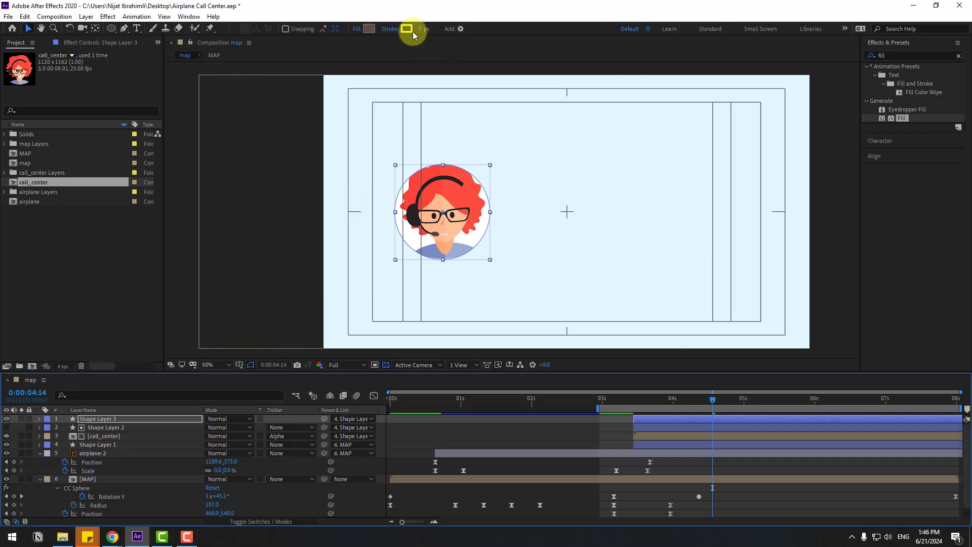
pyautogui.write('3')
pyautogui.press('Return')
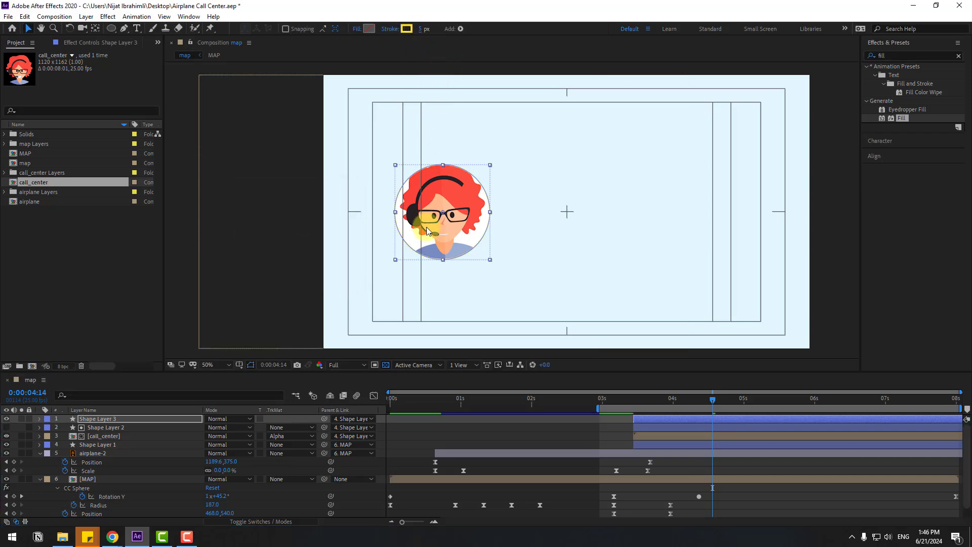
# Change the stroke color of the Shape Layer 3 circle to a very dark navy blue.
pyautogui.press('h')
pyautogui.scroll(2, 426, 227)
pyautogui.click(406, 29)
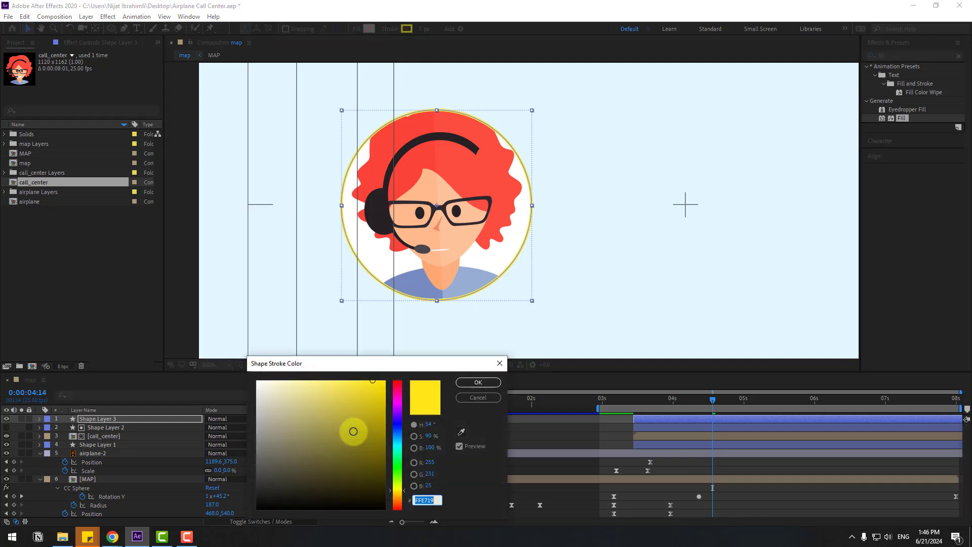
pyautogui.click(398, 431)
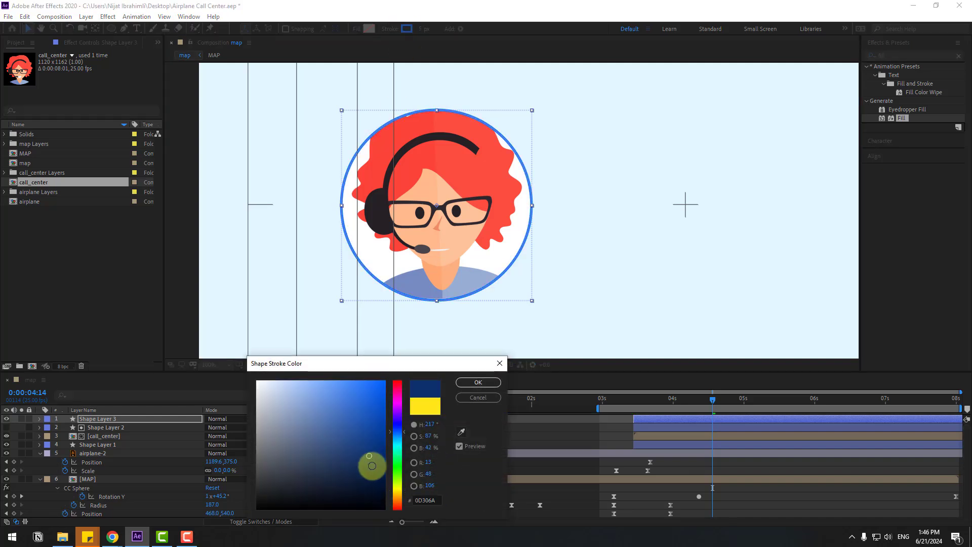
pyautogui.click(377, 480)
pyautogui.click(478, 382)
# Move the current time to 0:00:04:18 and collapse the expanded properties of all layers in the timeline.
pyautogui.press(',')
pyautogui.press(',')
pyautogui.press(',')
pyautogui.press(',')
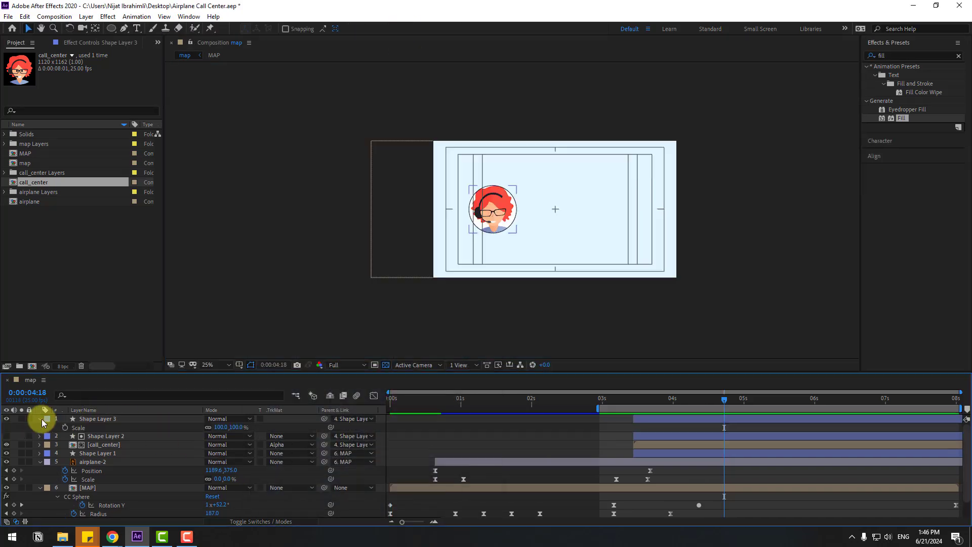
pyautogui.press('pagedown')
pyautogui.press('pagedown')
pyautogui.press('pagedown')
pyautogui.press('pagedown')
pyautogui.click(39, 457)
pyautogui.click(40, 462)
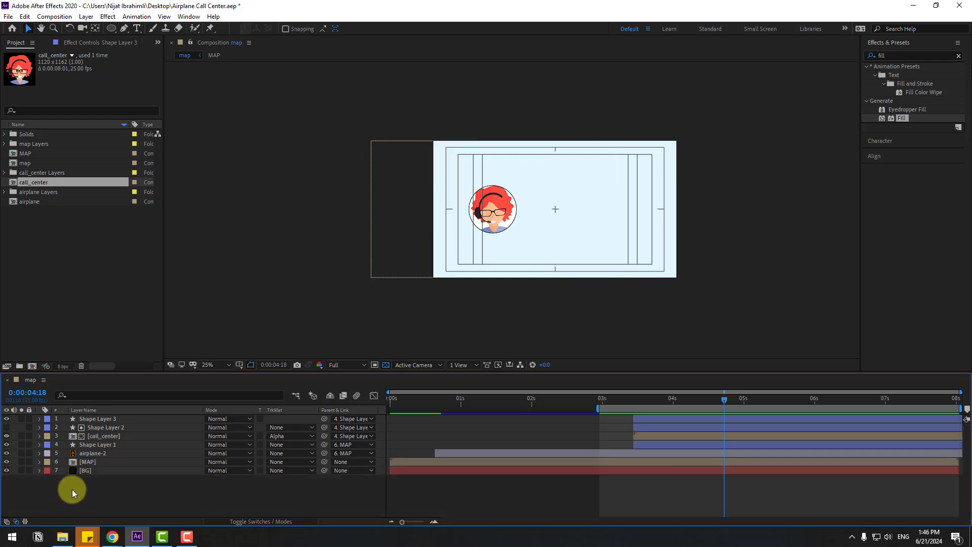
# Add the text "CALL CENTER" and place it beside the operator circle.
pyautogui.click(134, 30)
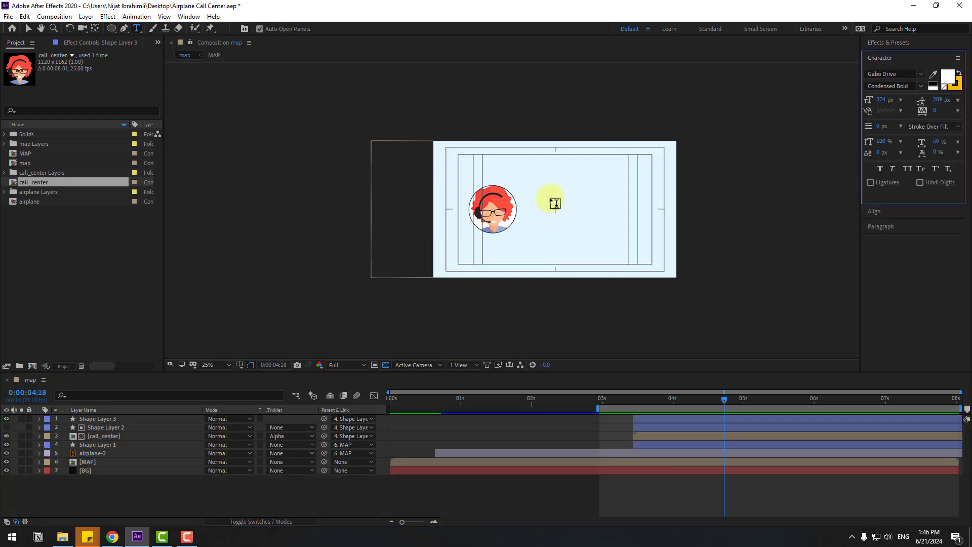
pyautogui.click(555, 203)
pyautogui.write('CALL CENTER')
pyautogui.press('Escape')
pyautogui.press('v')
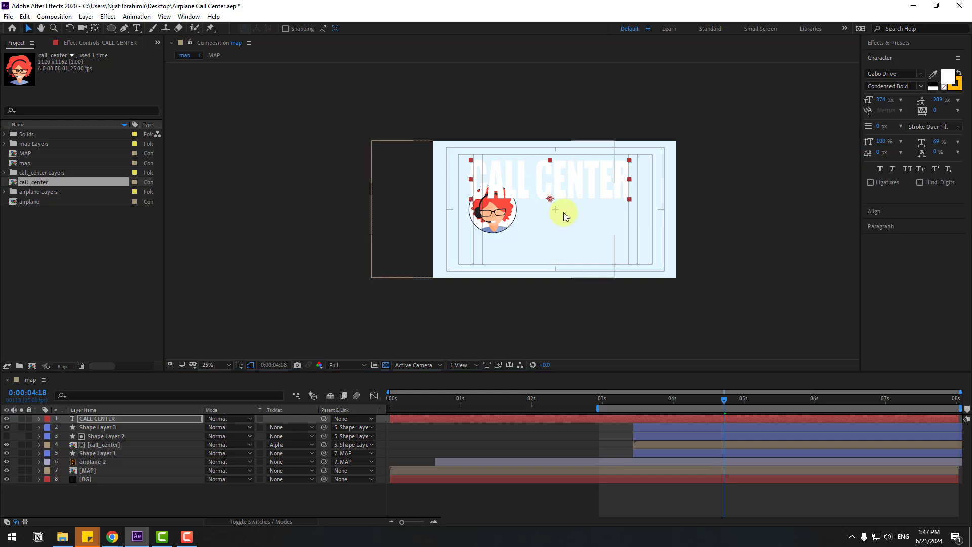
pyautogui.moveTo(560, 211); pyautogui.dragTo(615, 215)
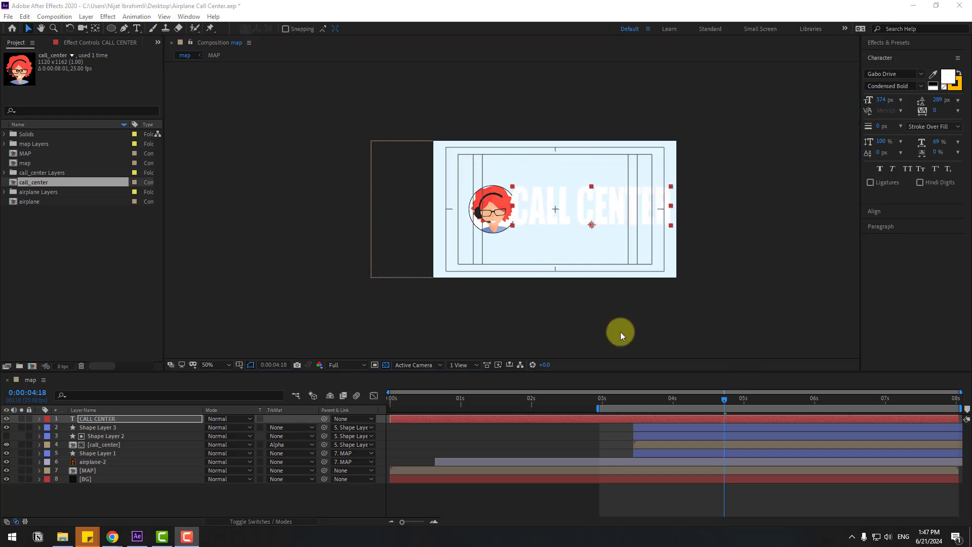
# Reduce the CALL CENTER text size to 293 px and align it beside the operator circle.
pyautogui.scroll(2, 621, 332)
pyautogui.moveTo(616, 312); pyautogui.dragTo(499, 307)
pyautogui.press('v')
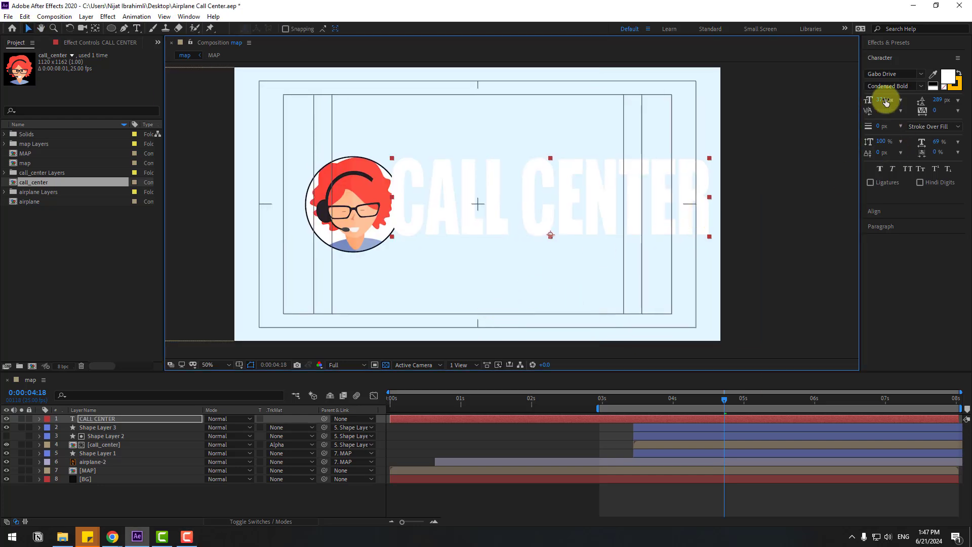
pyautogui.moveTo(886, 102); pyautogui.dragTo(846, 101)
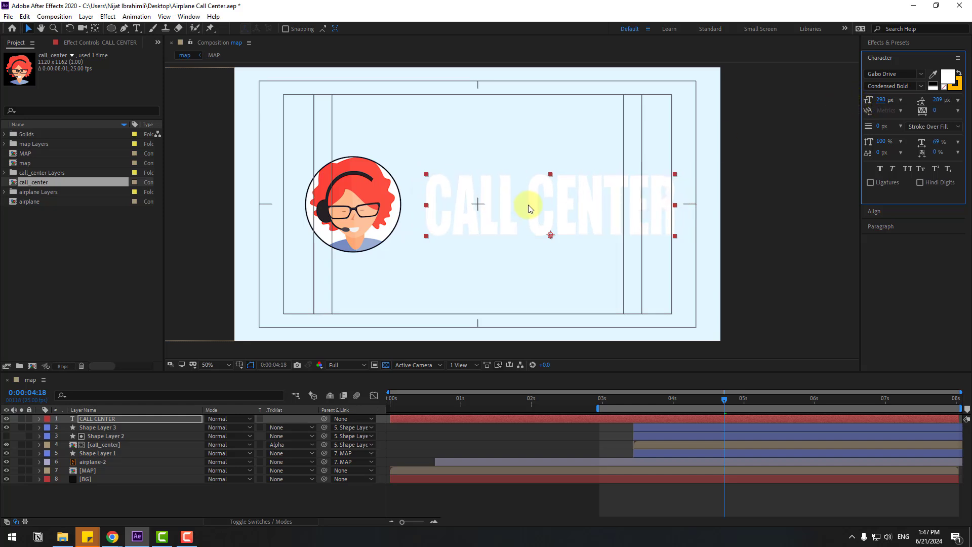
pyautogui.moveTo(527, 204)
pyautogui.mouseDown()
pyautogui.moveTo(511, 208)
pyautogui.moveTo(521, 200)
pyautogui.mouseUp()
# Color the CALL CENTER text with the dark navy sampled from the circle's outline and nudge it closer to the circle.
pyautogui.click(935, 75)
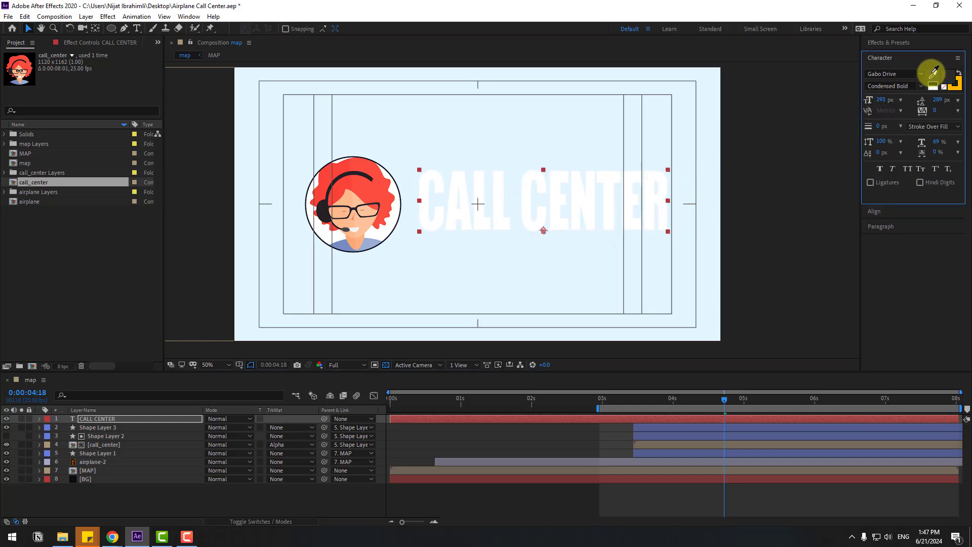
pyautogui.click(343, 236)
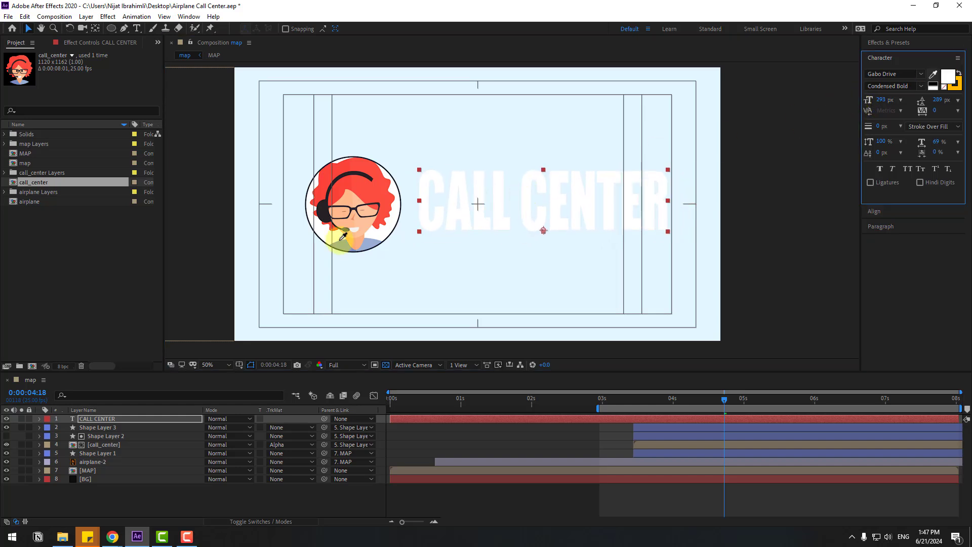
pyautogui.click(403, 195)
pyautogui.moveTo(507, 205); pyautogui.dragTo(502, 208)
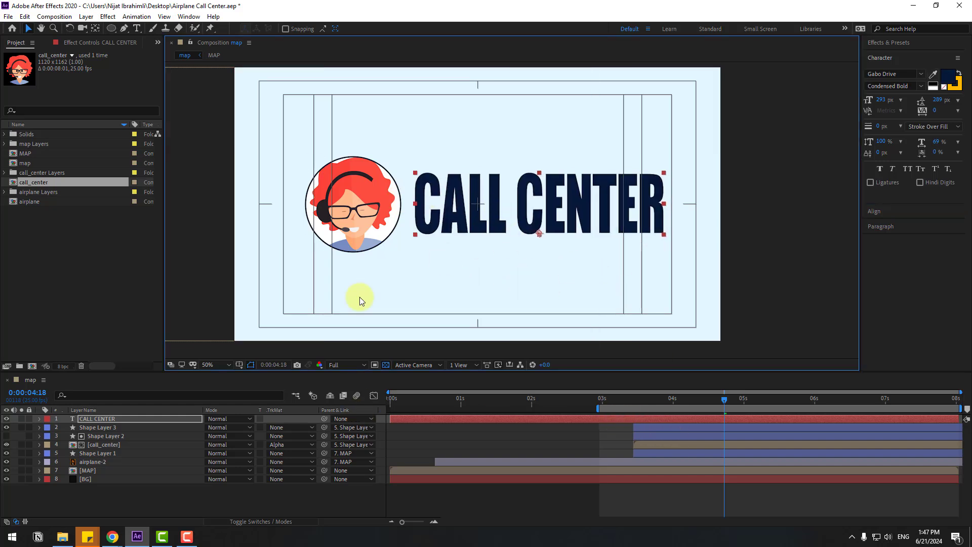
# Move the start of the CALL CENTER layer to 0:00:04:18 and save the project.
pyautogui.moveTo(397, 420); pyautogui.dragTo(724, 423)
pyautogui.hotkey('ctrl', 's')
# Apply Animation Composer 3's Overshoot Scale Characters text transition (Bottom) as an In animation to CALL CENTER, then collapse the layer.
pyautogui.click(195, 18)
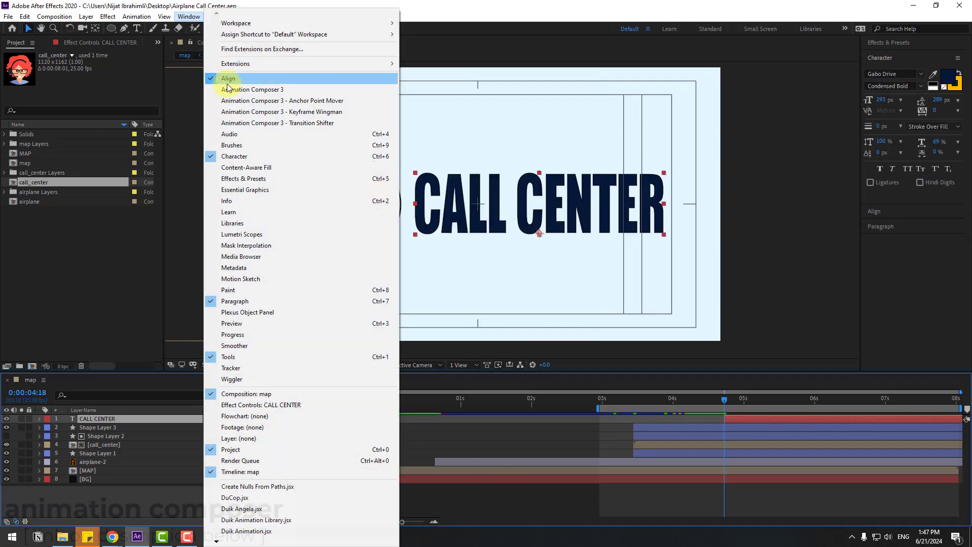
pyautogui.click(274, 91)
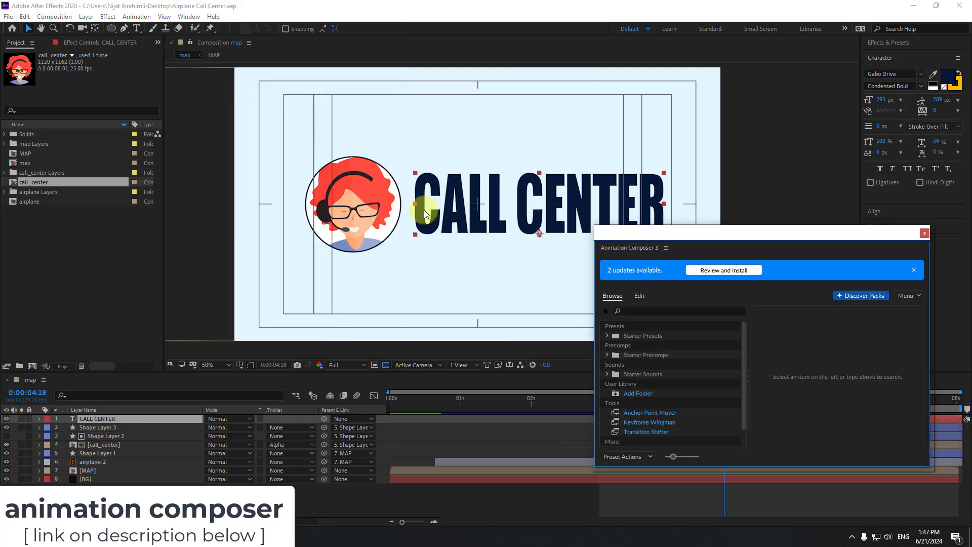
pyautogui.click(607, 336)
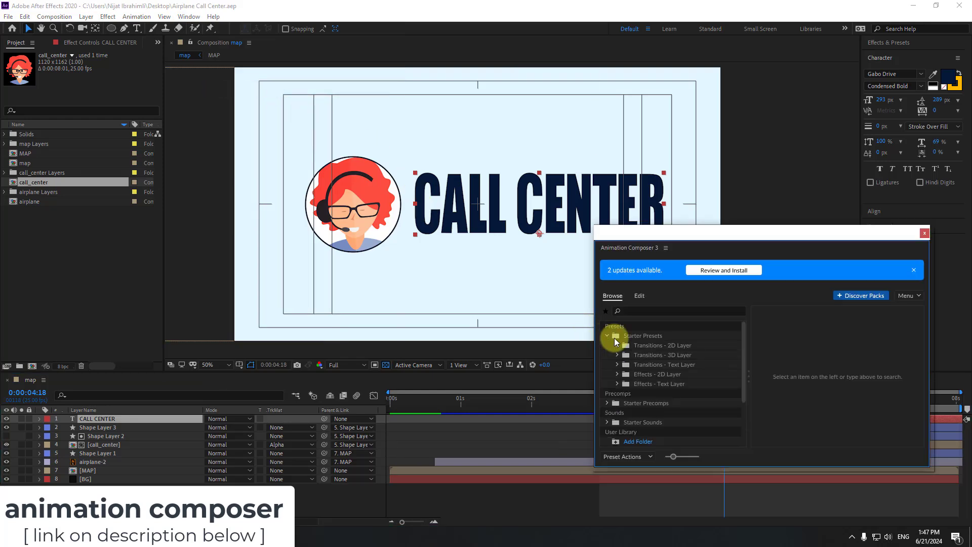
pyautogui.click(618, 364)
pyautogui.click(628, 374)
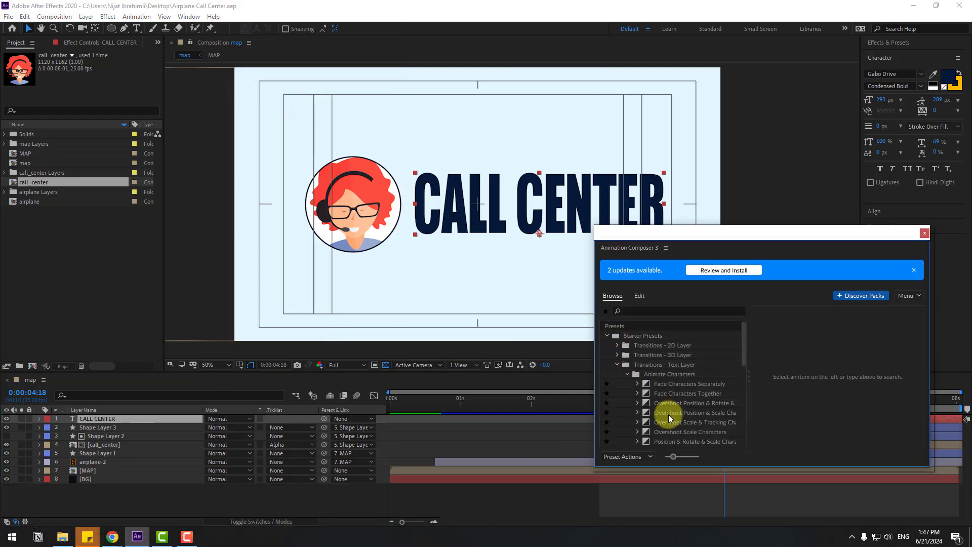
pyautogui.click(665, 429)
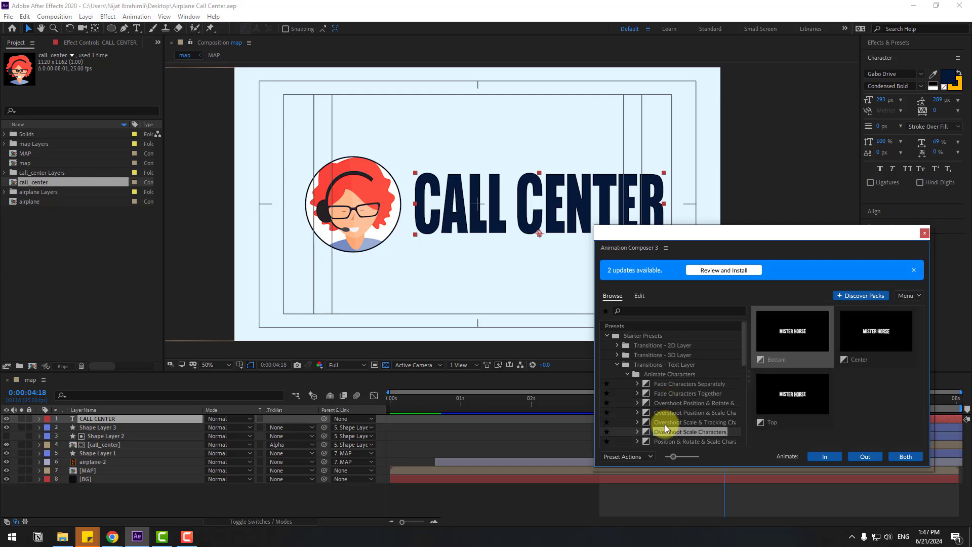
pyautogui.click(826, 457)
pyautogui.click(925, 233)
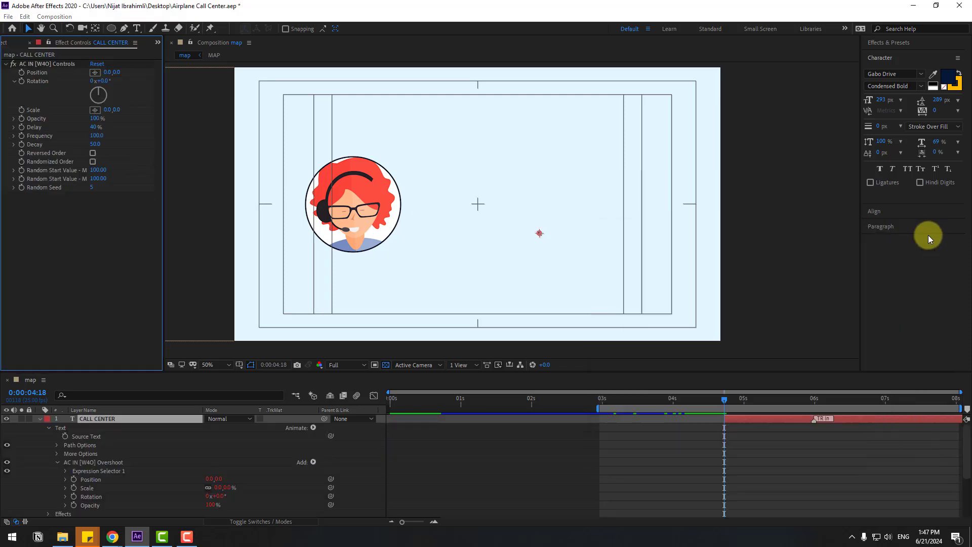
pyautogui.click(40, 420)
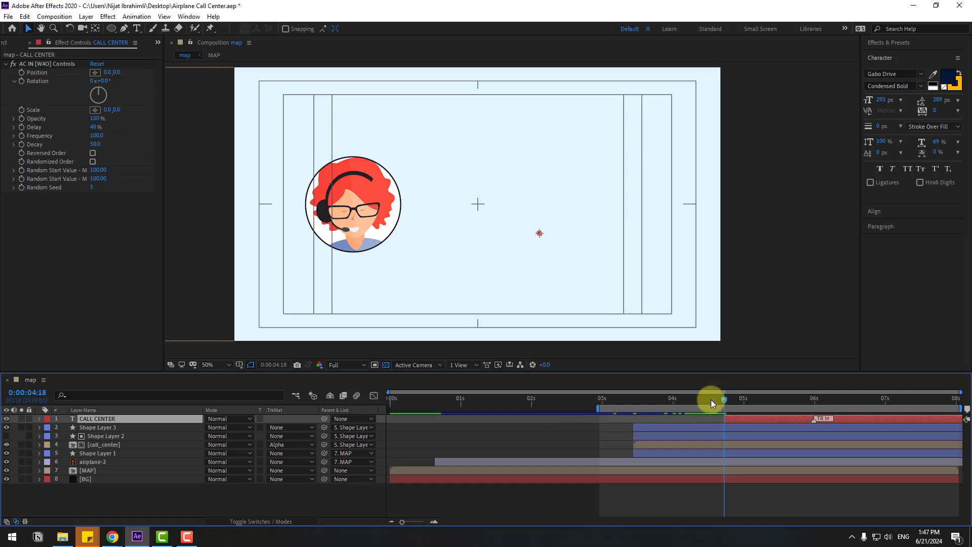
# Shift the CALL CENTER layer to start at about 0:00:03:13 and place it below the MAP layer.
pyautogui.moveTo(711, 400); pyautogui.dragTo(642, 399)
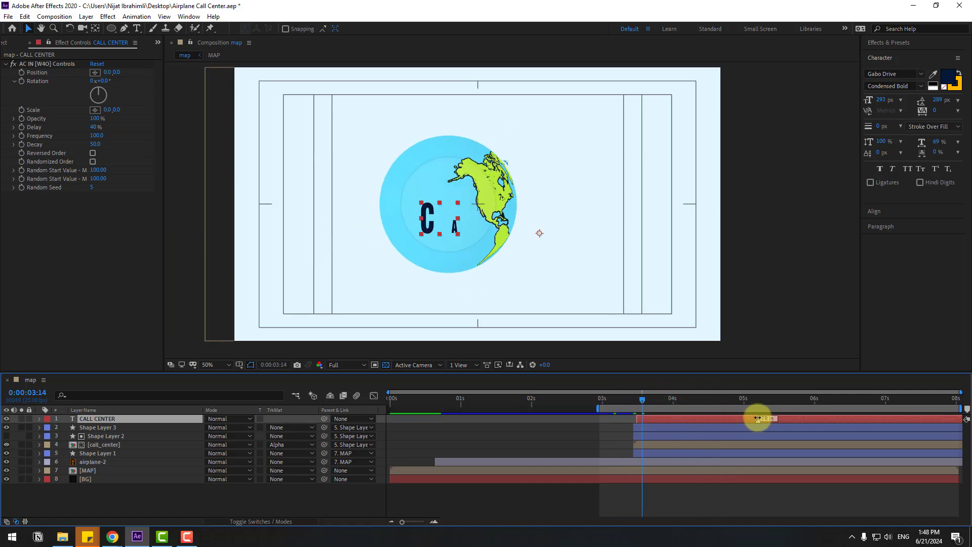
pyautogui.moveTo(656, 416); pyautogui.dragTo(669, 401)
pyautogui.moveTo(139, 419); pyautogui.dragTo(119, 471)
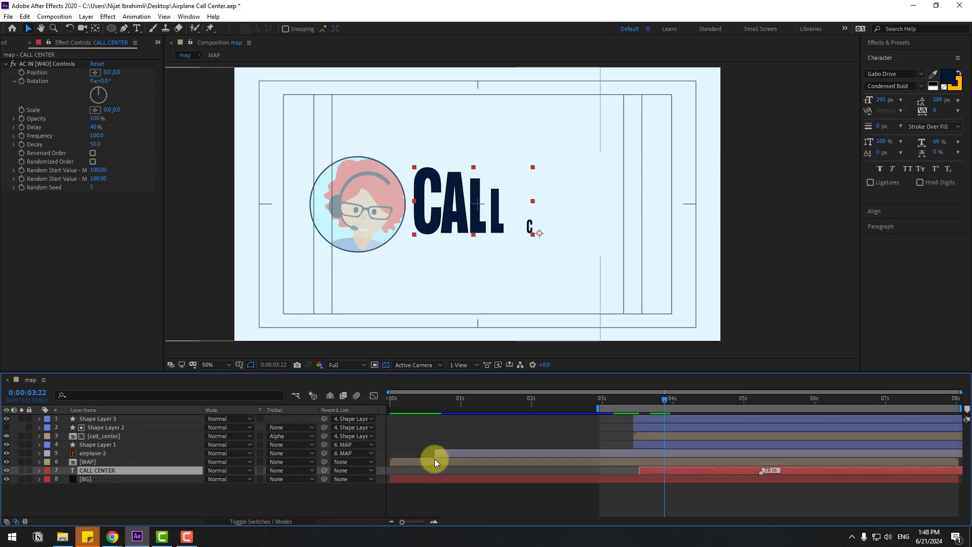
# Set the work area from the beginning to about 0:00:06:17 and preview the complete animation.
pyautogui.moveTo(630, 397); pyautogui.dragTo(772, 408)
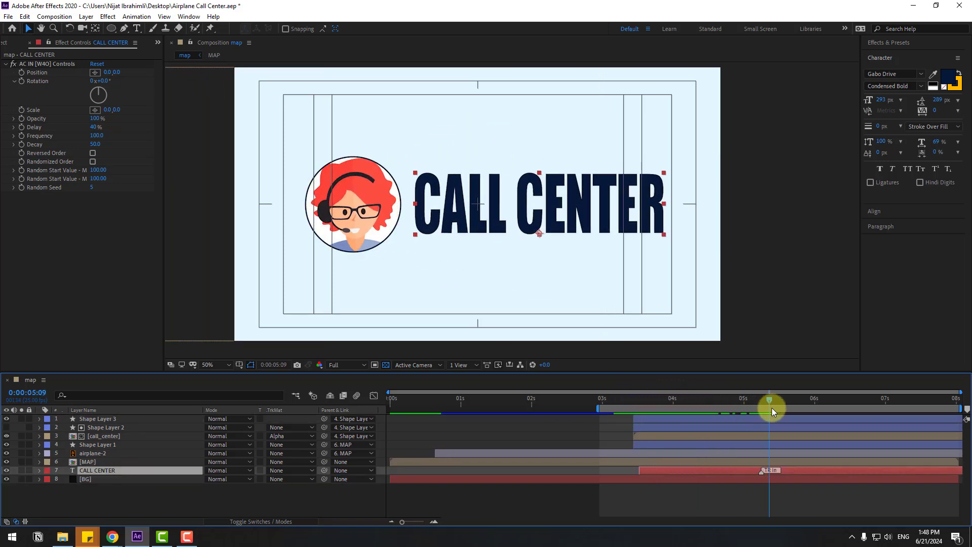
pyautogui.press('space')
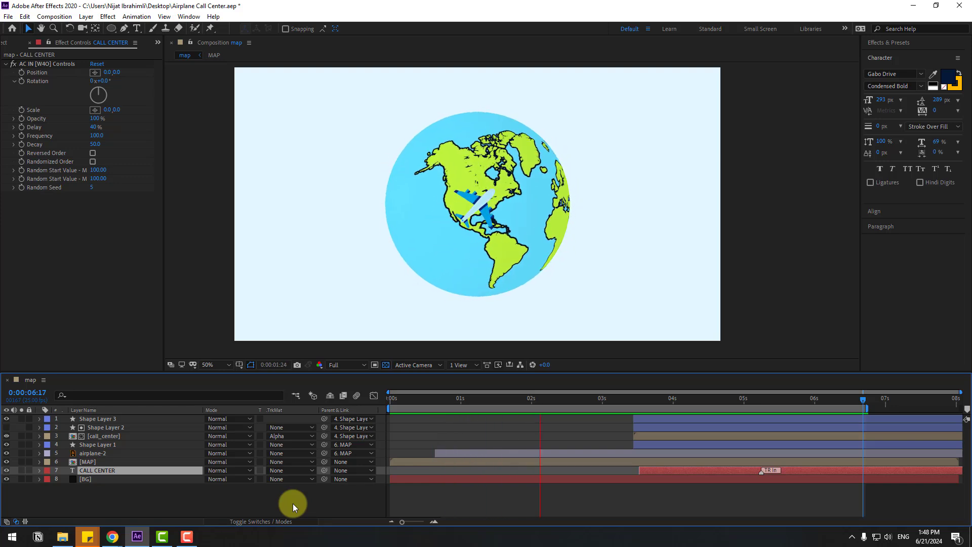